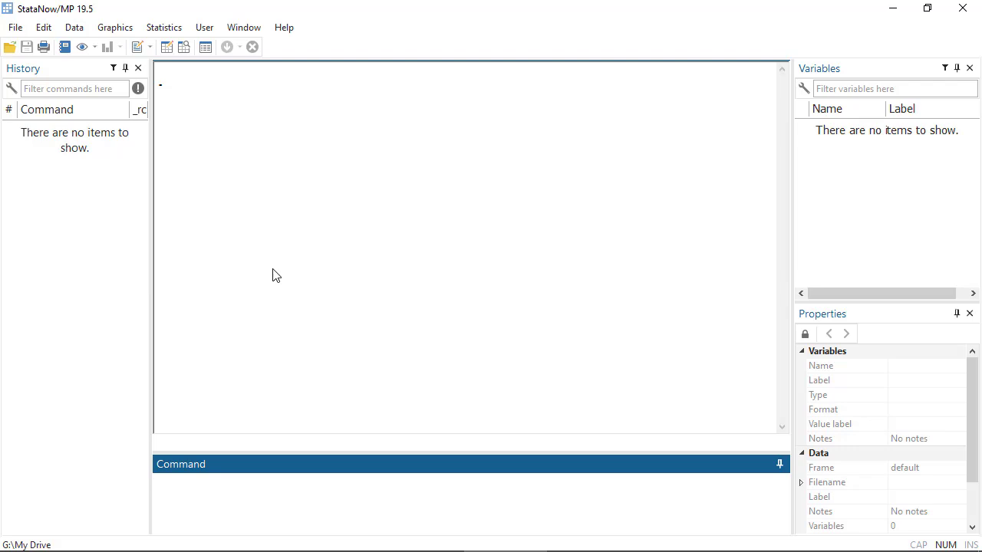
# - Switch to auto.xlsx in Excel and copy the range A1:L14, including the header row
pyautogui.moveTo(507, 550)
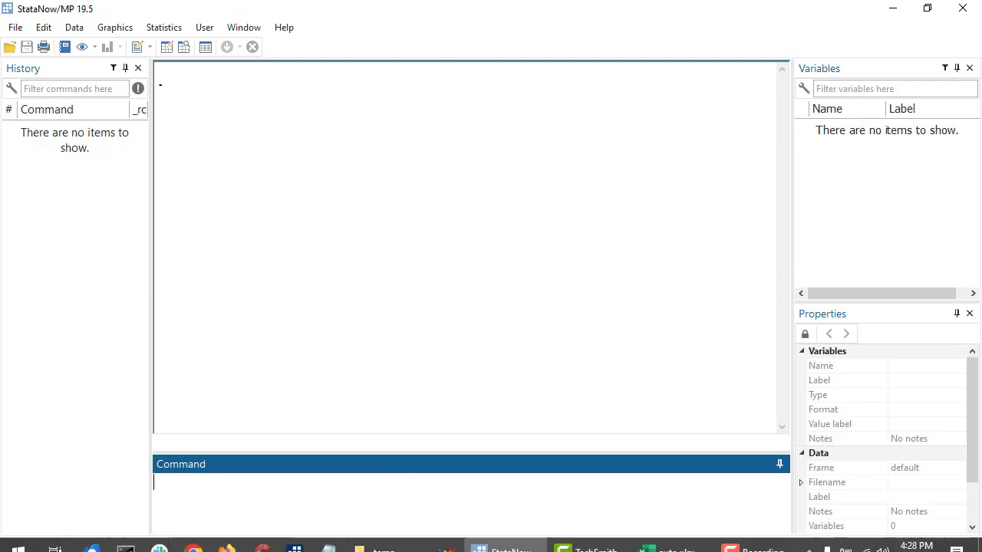
pyautogui.click(672, 537)
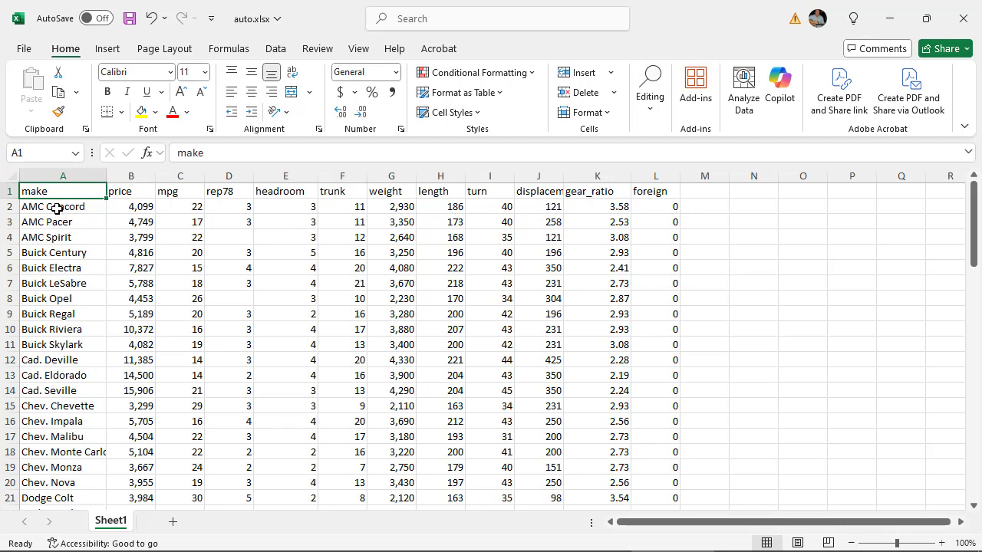
pyautogui.moveTo(60, 194); pyautogui.dragTo(667, 391)
pyautogui.rightClick(232, 240)
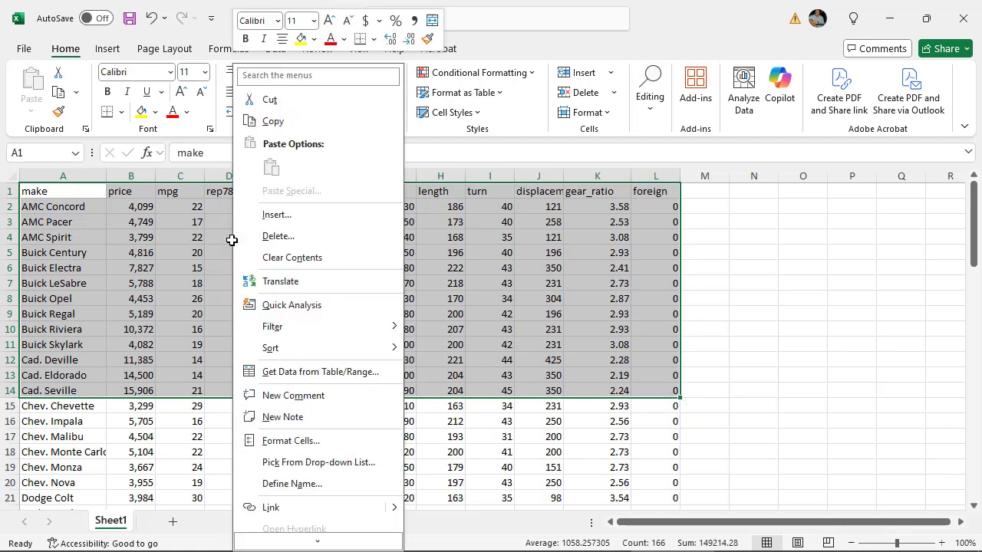
pyautogui.click(267, 121)
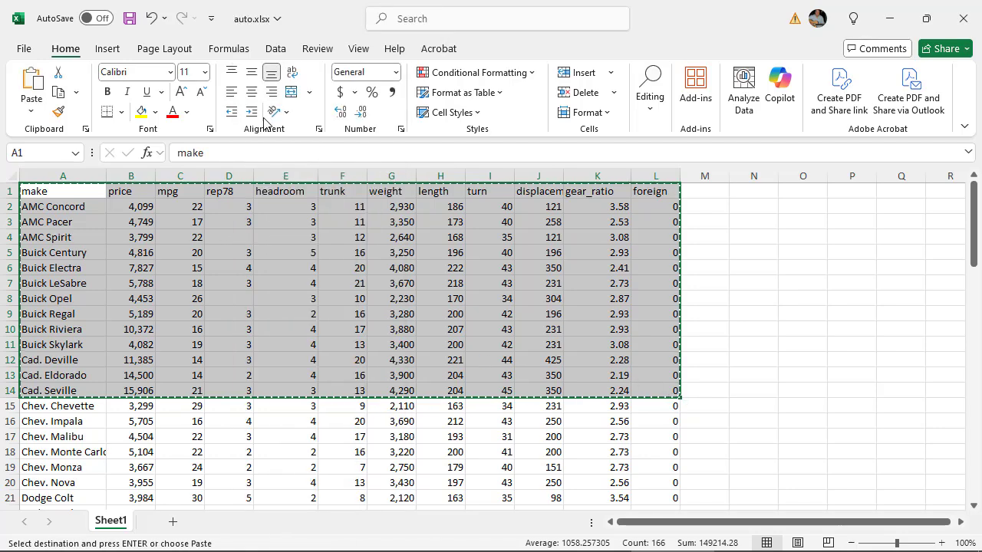
# - Switch to Stata and paste the copied cells into the empty Data Editor with the first row as variable names, then close the editor
pyautogui.click(506, 547)
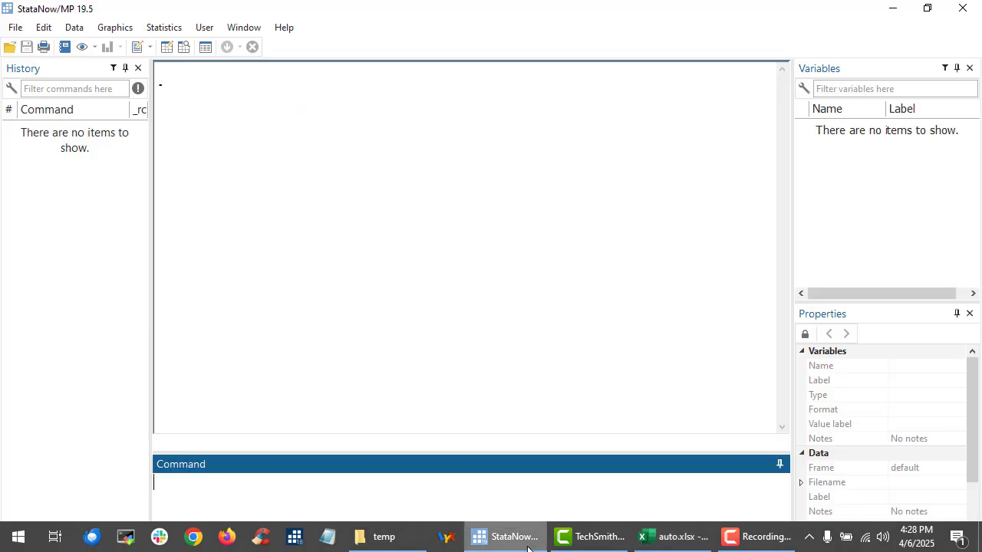
pyautogui.click(167, 49)
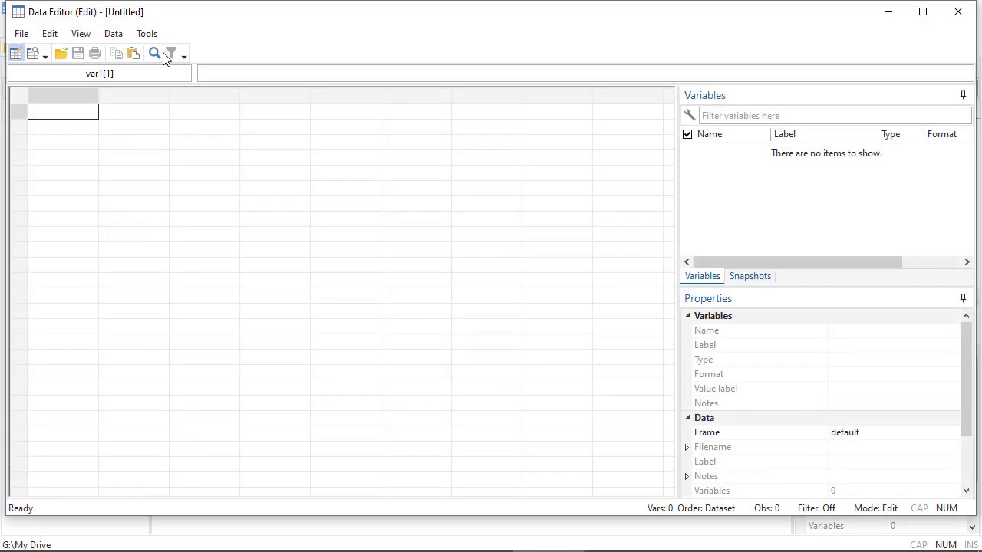
pyautogui.rightClick(75, 116)
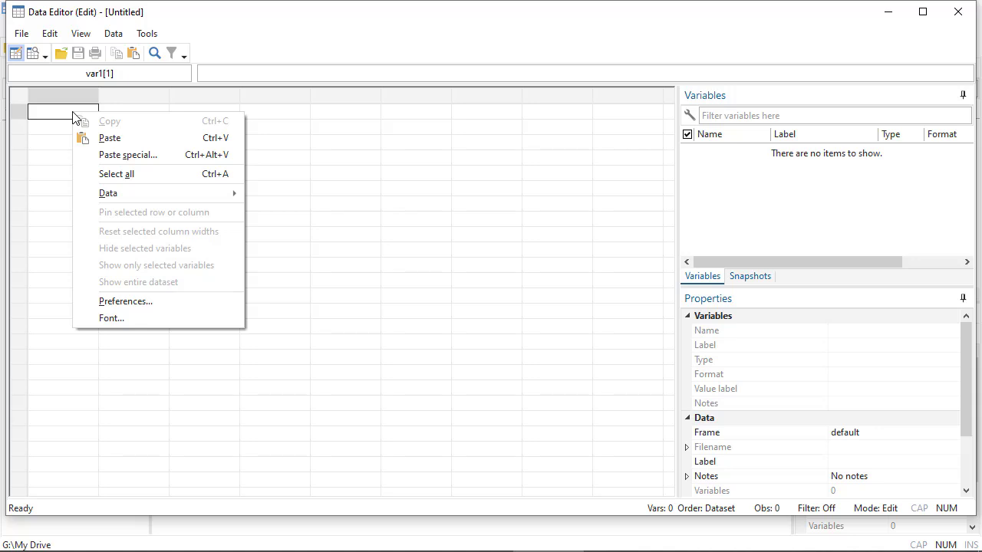
pyautogui.click(107, 138)
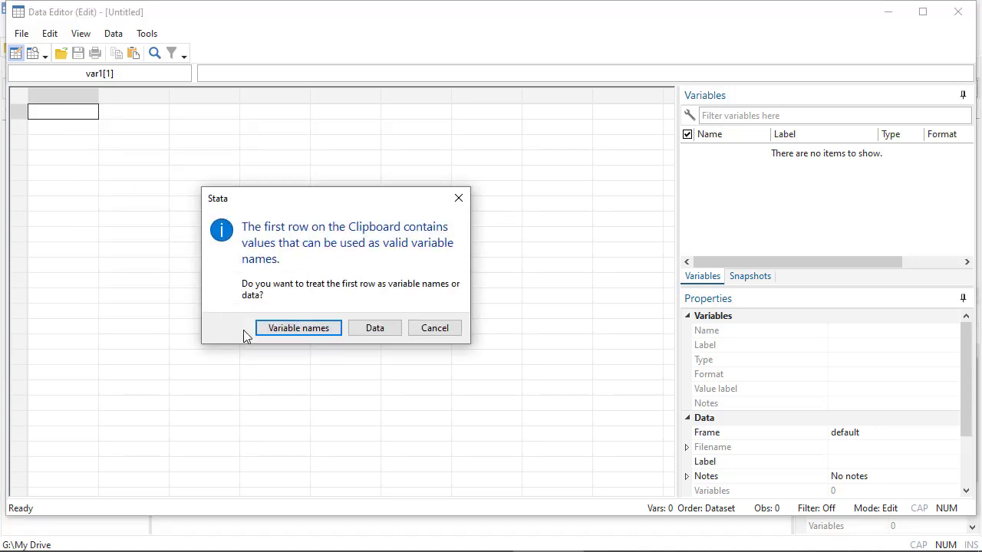
pyautogui.click(318, 331)
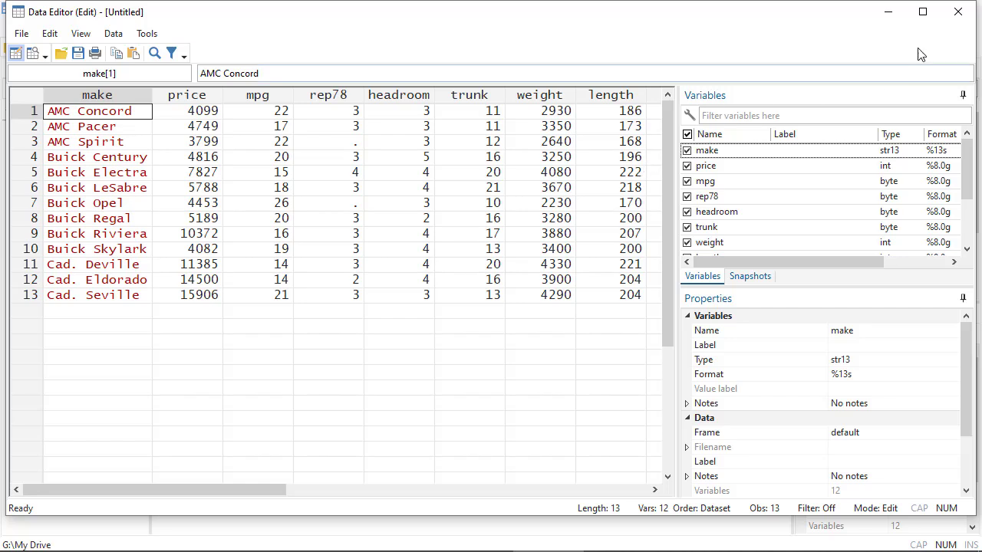
pyautogui.click(958, 13)
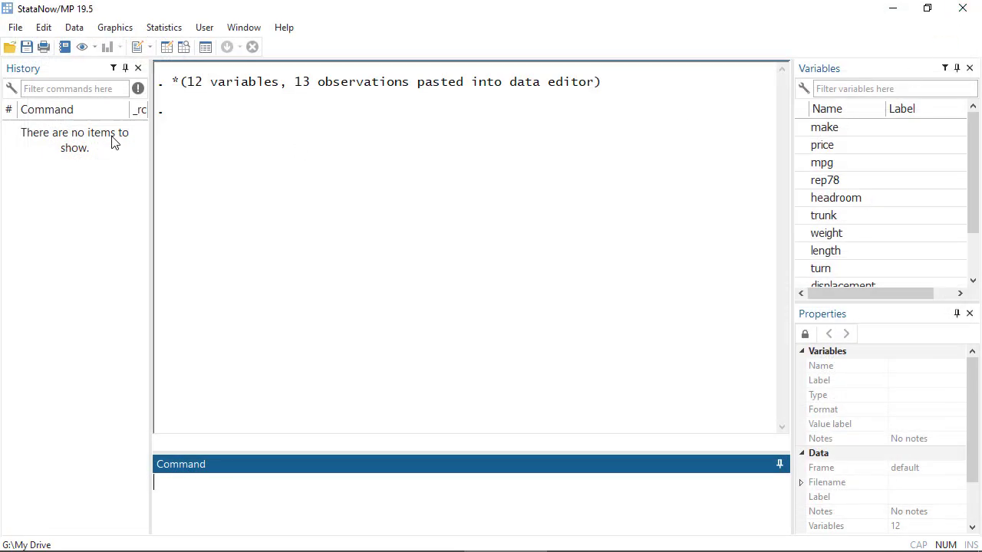
# - Start an Excel spreadsheet import and choose auto.xlsx from the Documents\temp folder as the source file
pyautogui.click(14, 27)
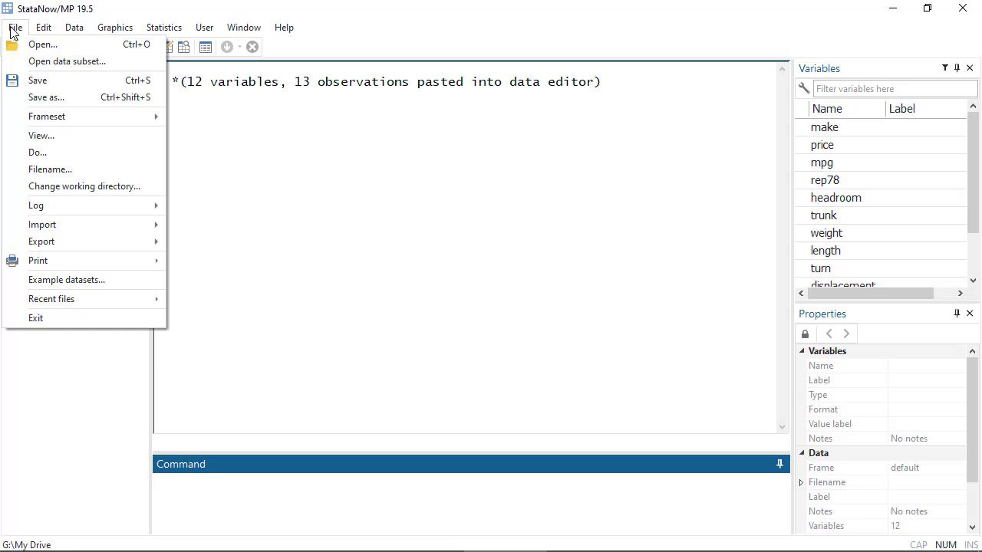
pyautogui.moveTo(18, 226)
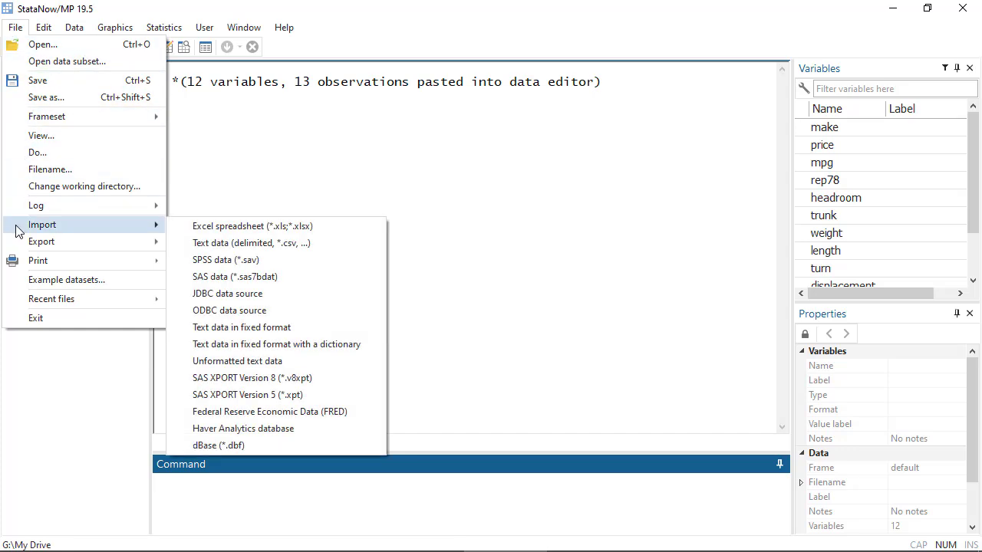
pyautogui.click(185, 230)
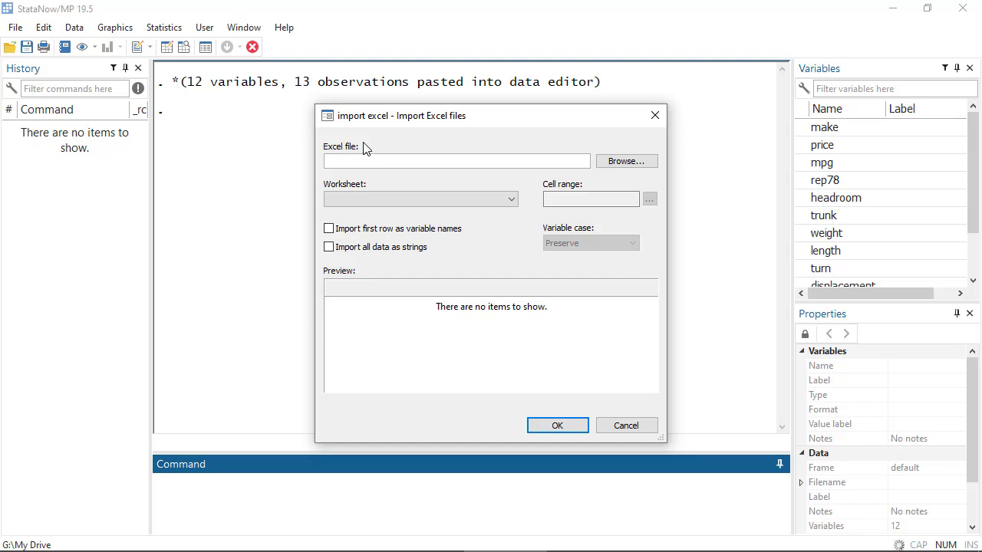
pyautogui.click(626, 164)
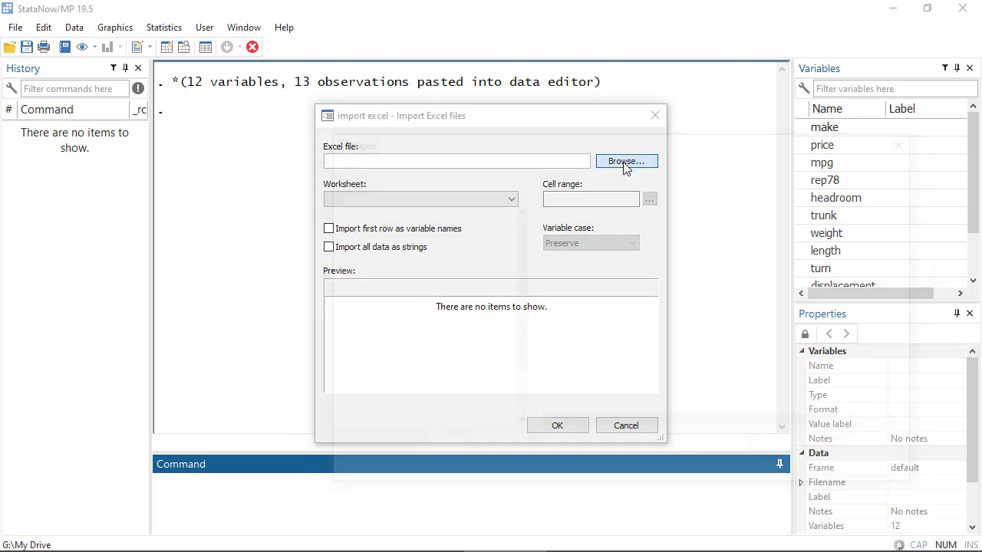
pyautogui.click(576, 239)
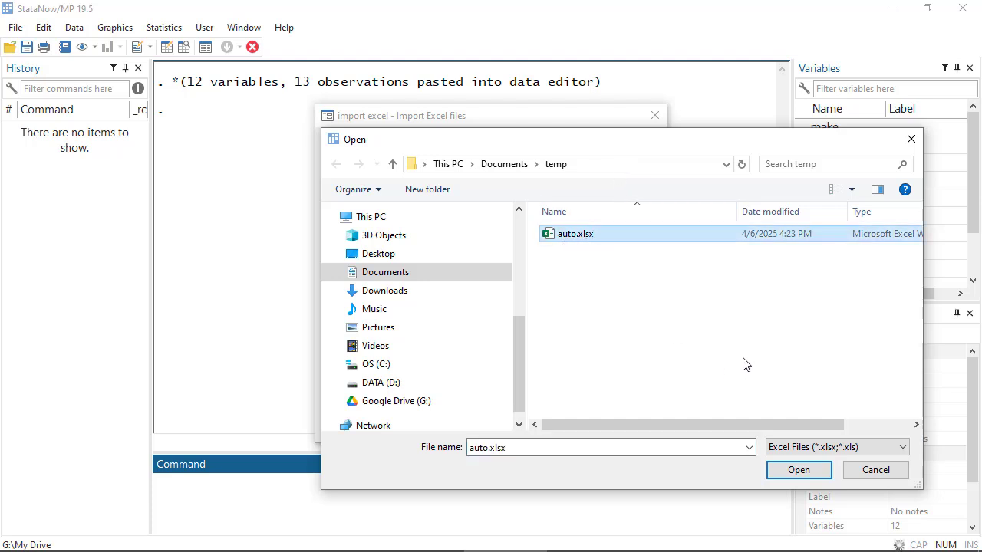
pyautogui.click(817, 471)
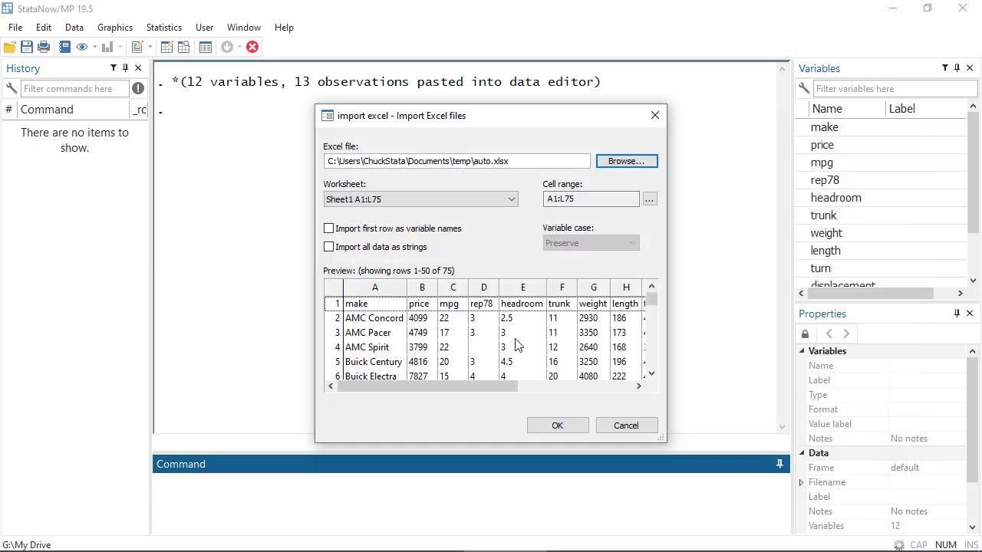
# - Import Sheet1 with the first row as variable names, replacing the unsaved data in memory
pyautogui.moveTo(515, 388); pyautogui.dragTo(477, 393)
pyautogui.click(328, 229)
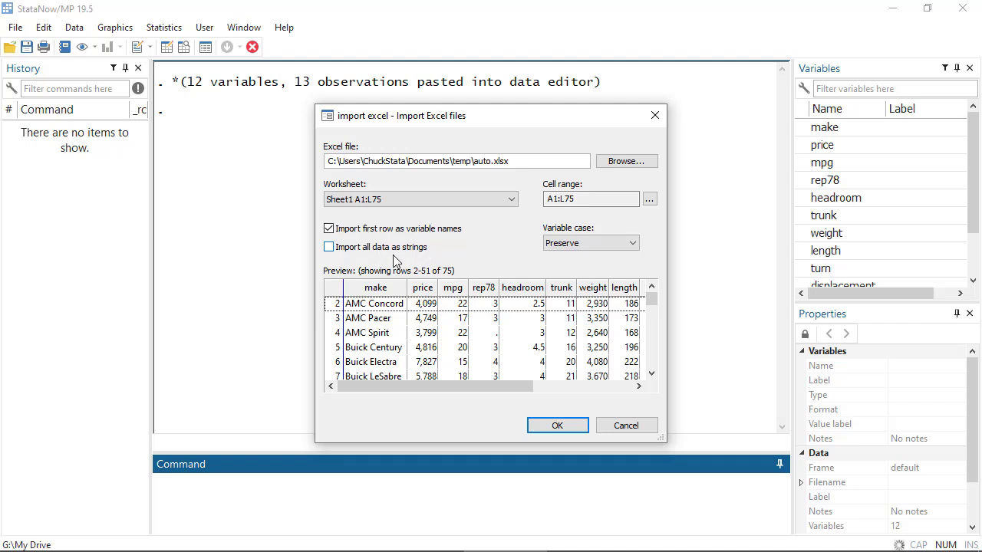
pyautogui.click(581, 432)
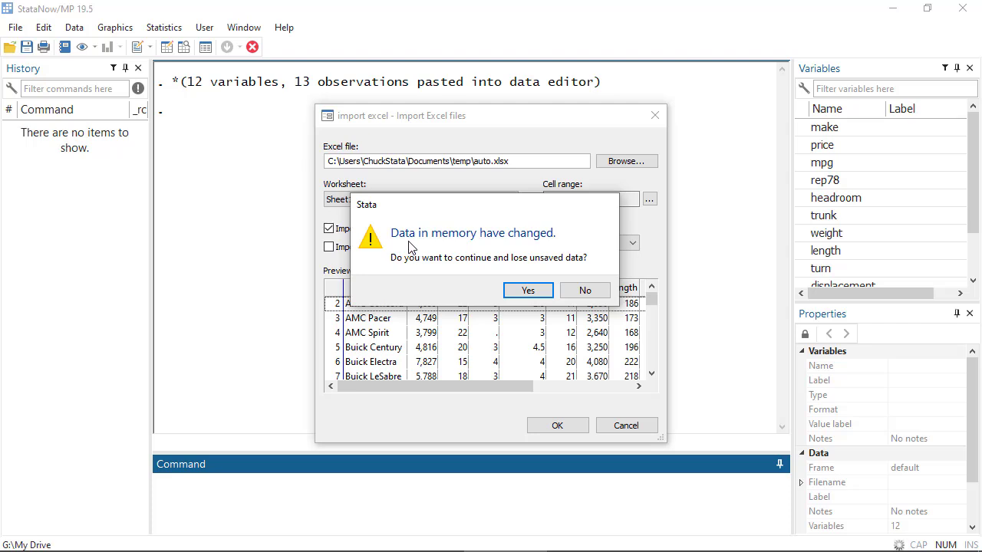
pyautogui.click(528, 293)
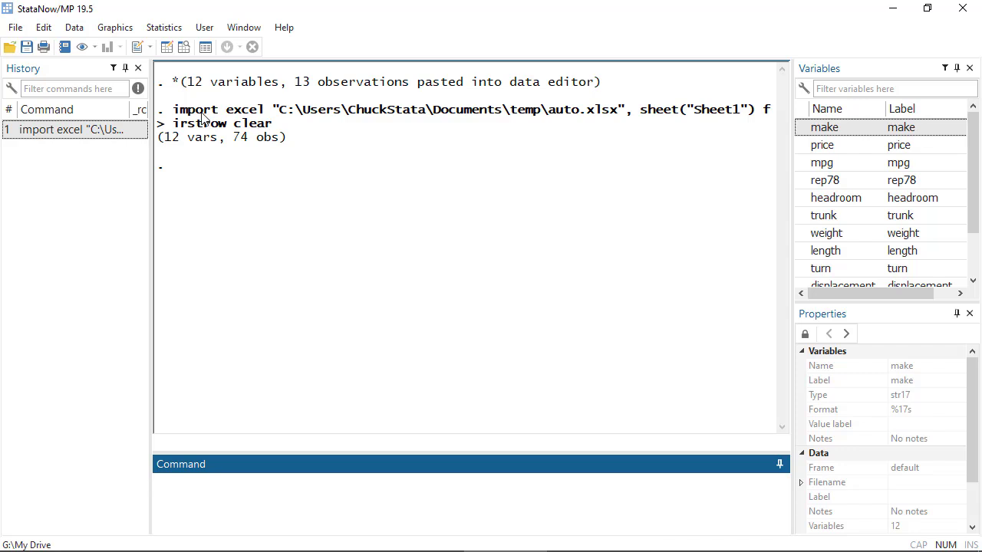
# - Recall the import excel command from the history to examine its syntax and clear option, and empty the command line
pyautogui.moveTo(177, 113); pyautogui.dragTo(272, 130)
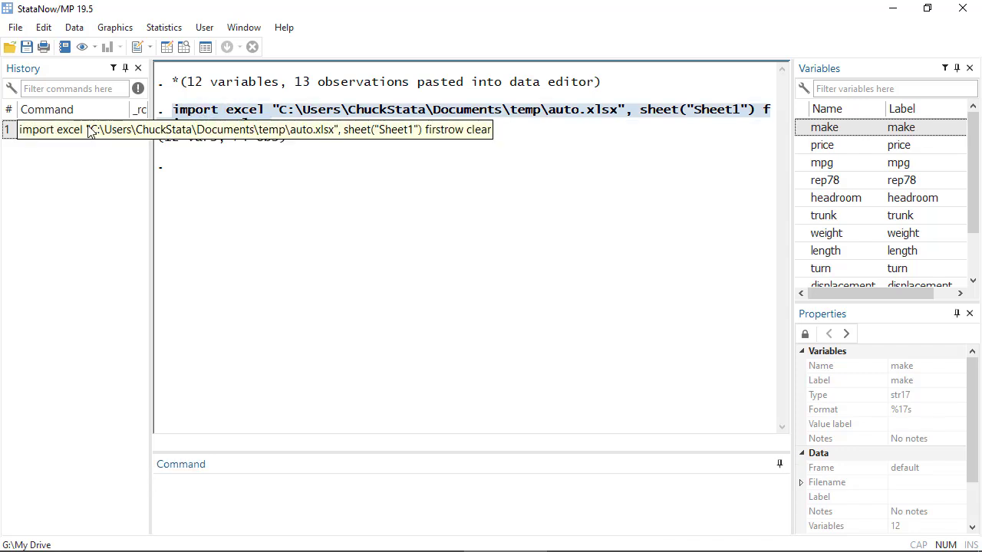
pyautogui.click(33, 127)
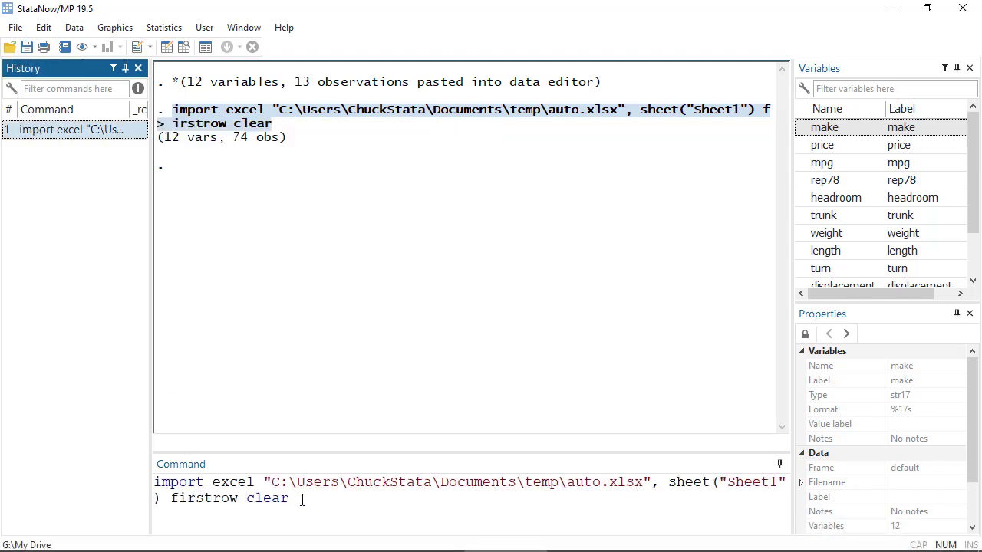
pyautogui.moveTo(315, 499); pyautogui.dragTo(140, 473)
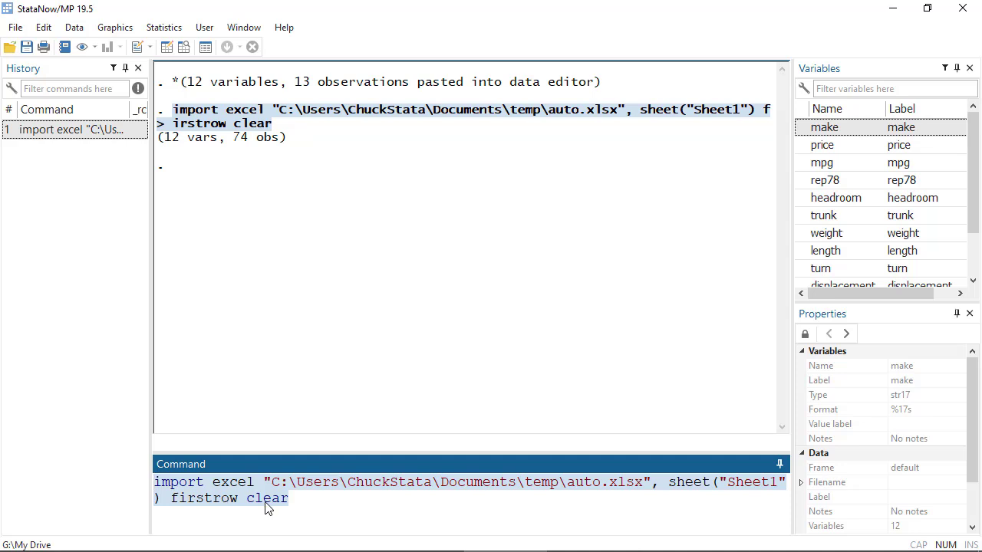
pyautogui.moveTo(247, 498); pyautogui.dragTo(291, 499)
pyautogui.click(302, 499)
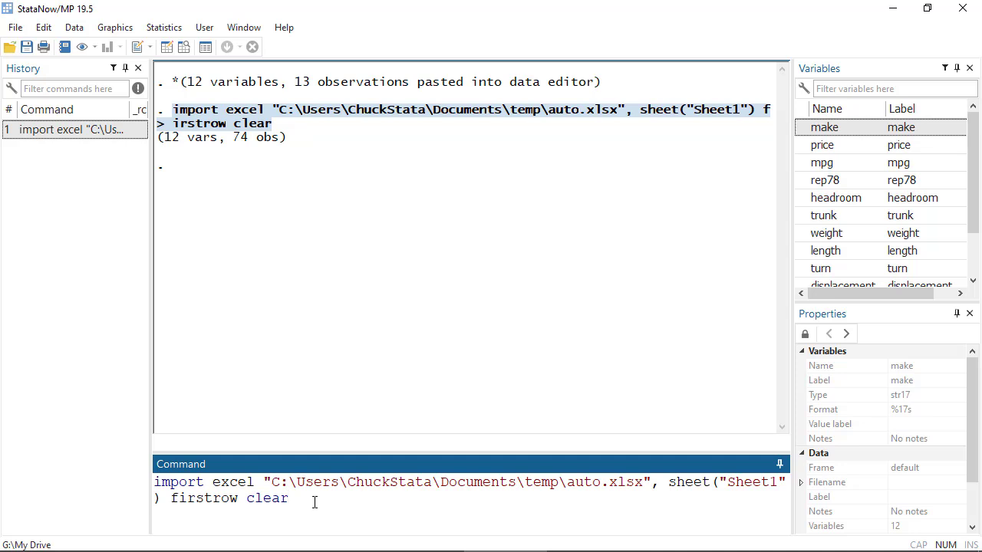
pyautogui.moveTo(313, 502); pyautogui.dragTo(85, 480)
pyautogui.press('Delete')
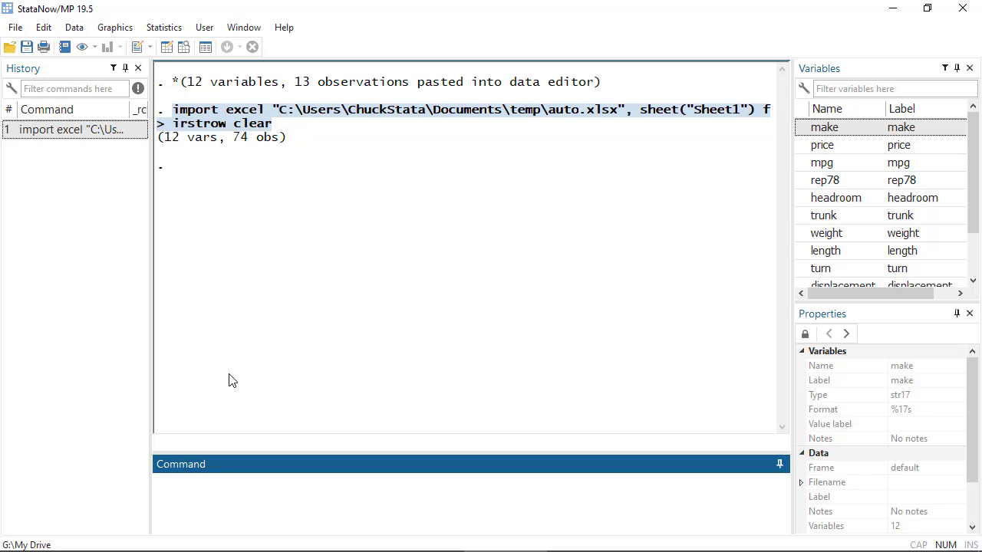
pyautogui.click(241, 190)
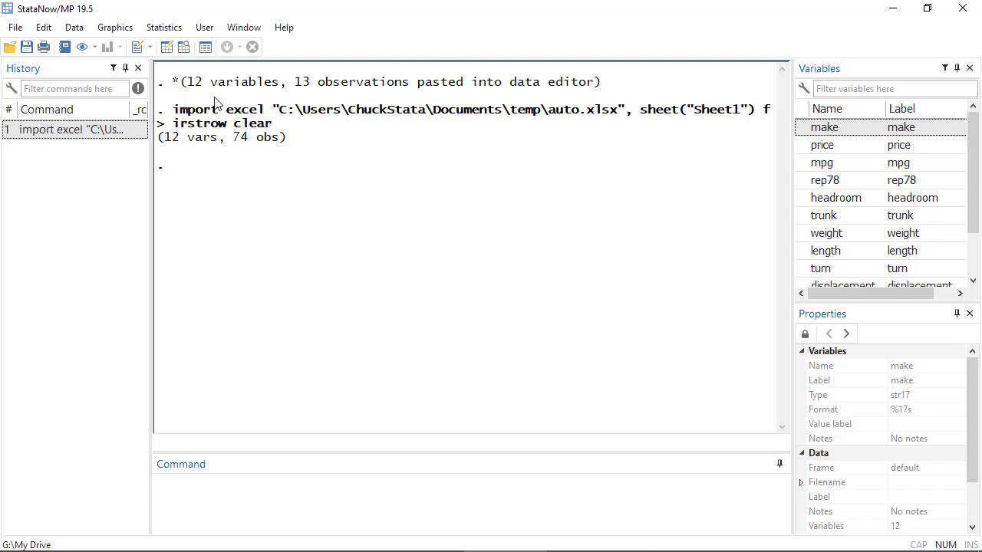
# - Open the Data Editor and set the gear_ratio variable's display format to 1 digit right of the decimal
pyautogui.click(165, 46)
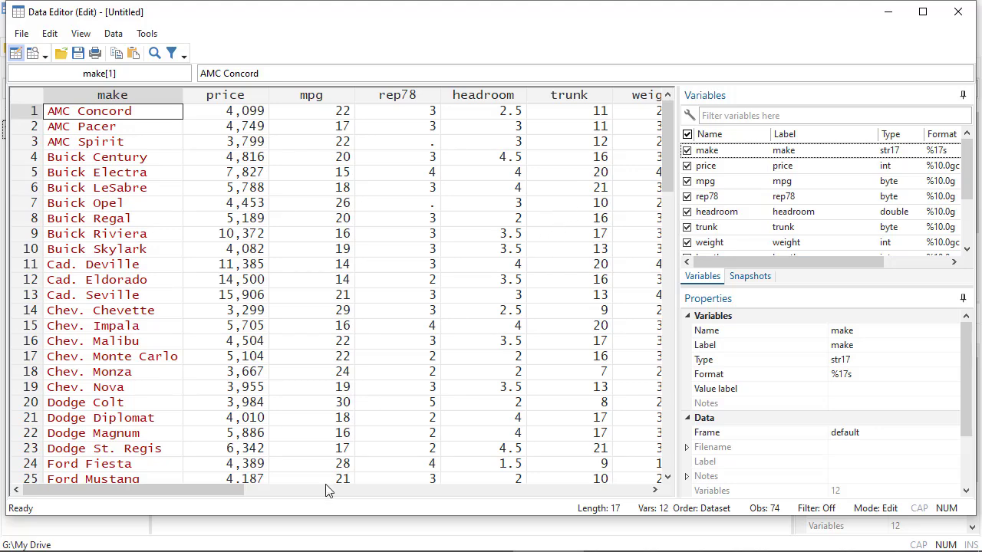
pyautogui.moveTo(242, 493); pyautogui.dragTo(493, 491)
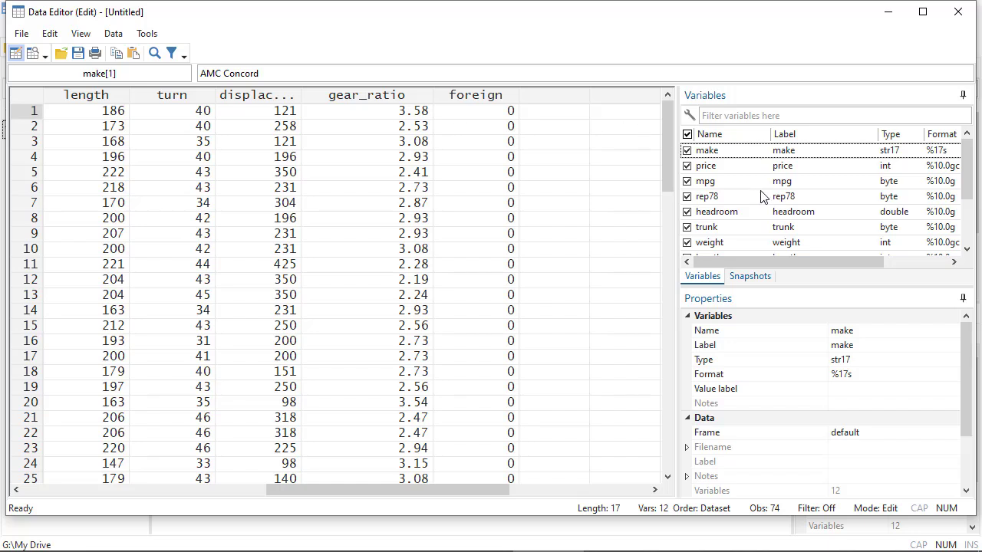
pyautogui.scroll(-2, 763, 198)
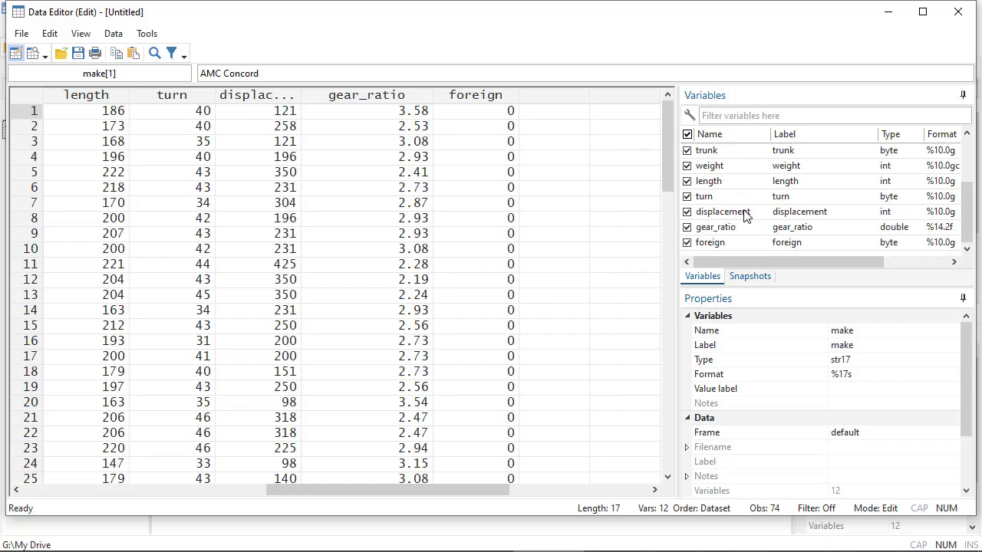
pyautogui.click(731, 231)
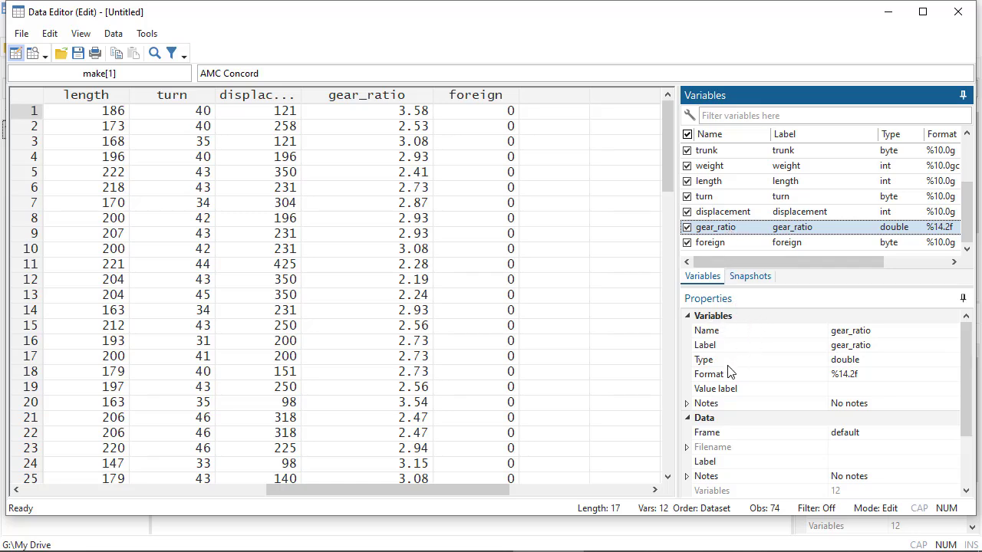
pyautogui.click(706, 376)
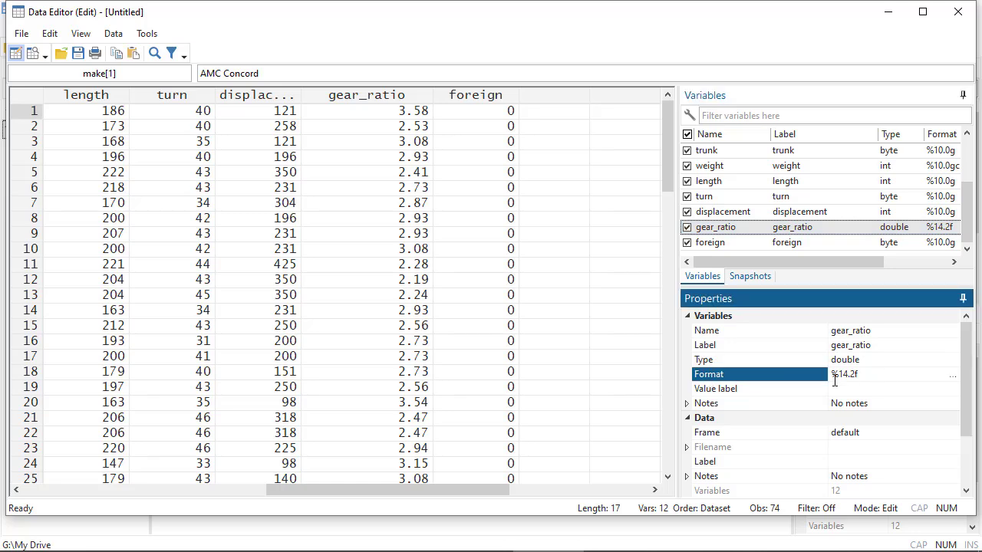
pyautogui.click(952, 376)
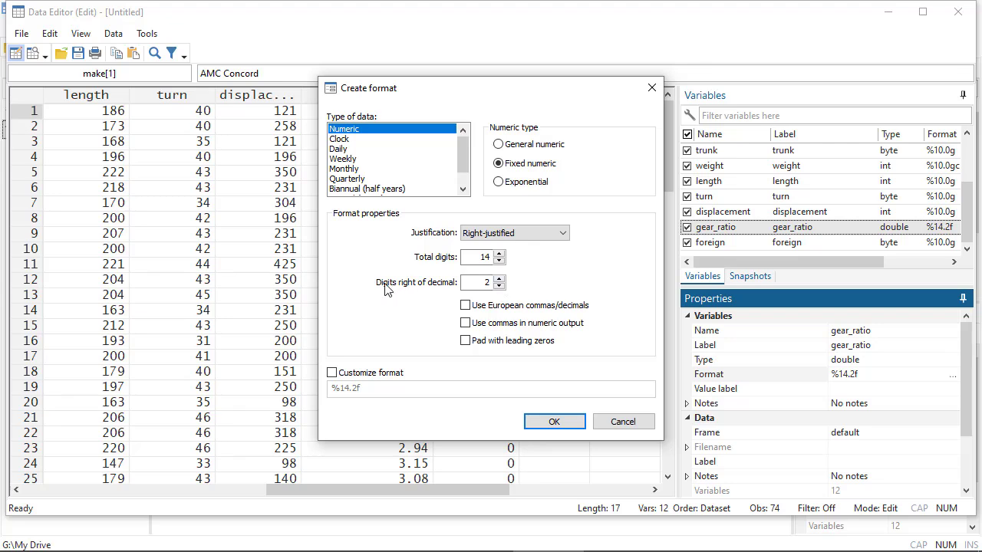
pyautogui.click(500, 287)
pyautogui.moveTo(483, 91); pyautogui.dragTo(606, 113)
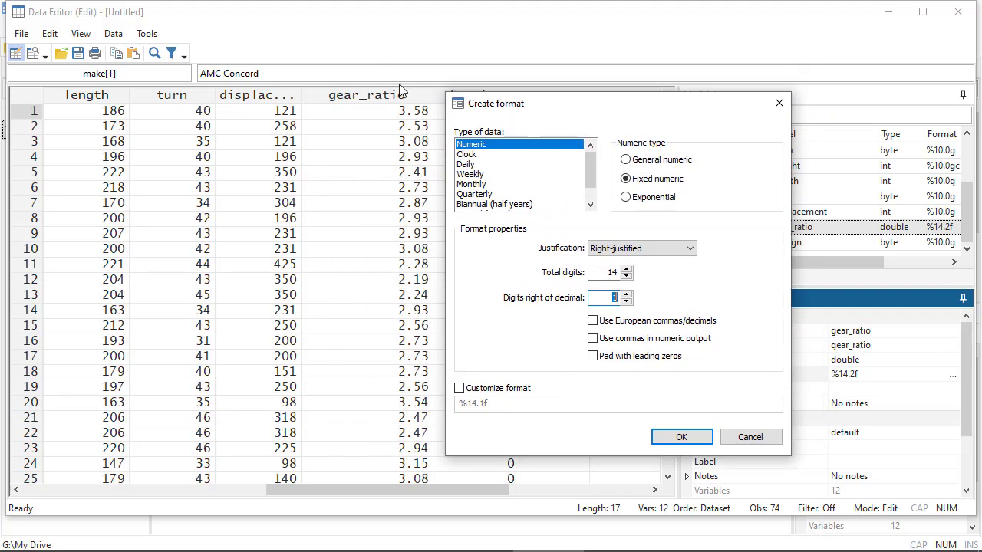
pyautogui.click(681, 437)
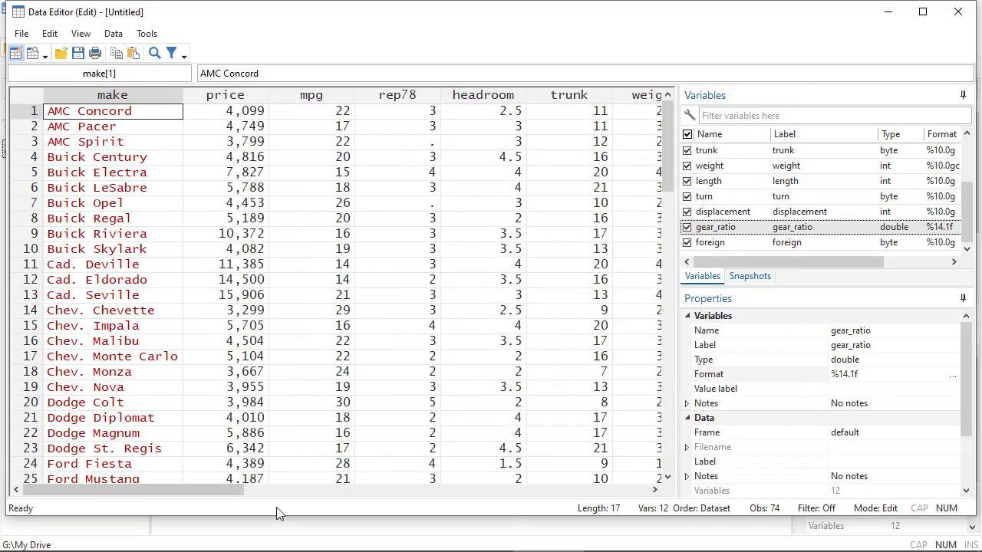
# - Start a new value label named foreign from the foreign variable's value label property
pyautogui.moveTo(204, 495); pyautogui.dragTo(456, 499)
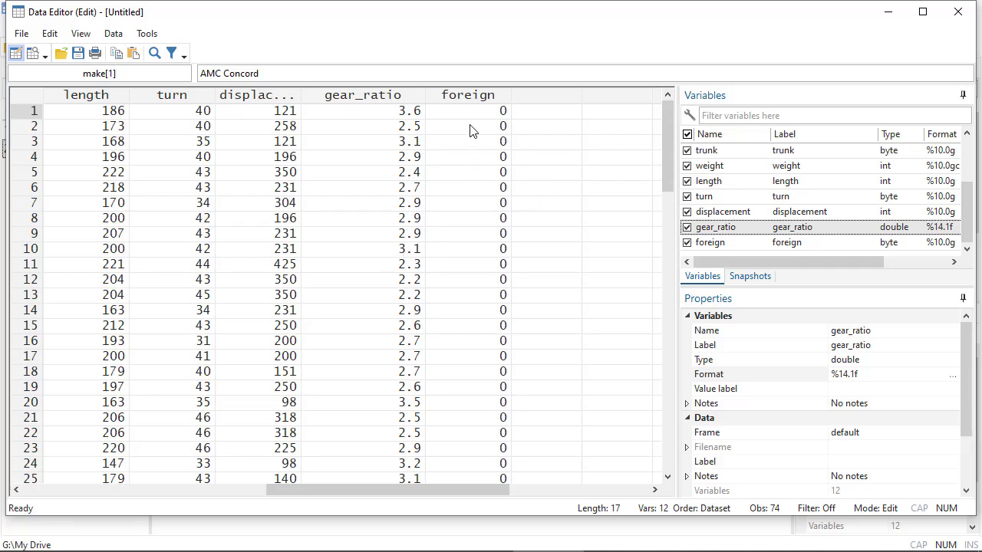
pyautogui.moveTo(671, 112)
pyautogui.mouseDown()
pyautogui.moveTo(684, 321)
pyautogui.moveTo(664, 107)
pyautogui.mouseUp()
pyautogui.click(719, 244)
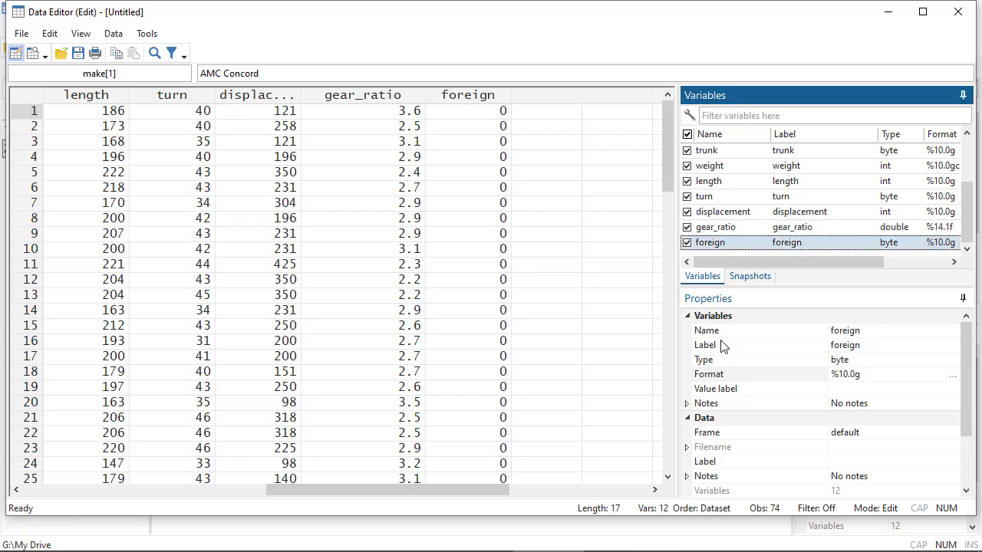
pyautogui.click(717, 392)
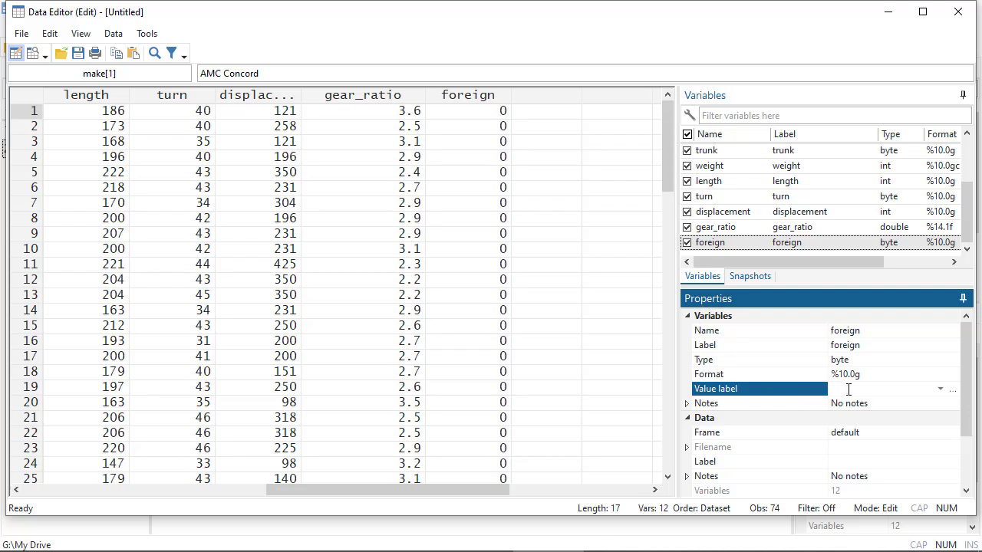
pyautogui.click(952, 391)
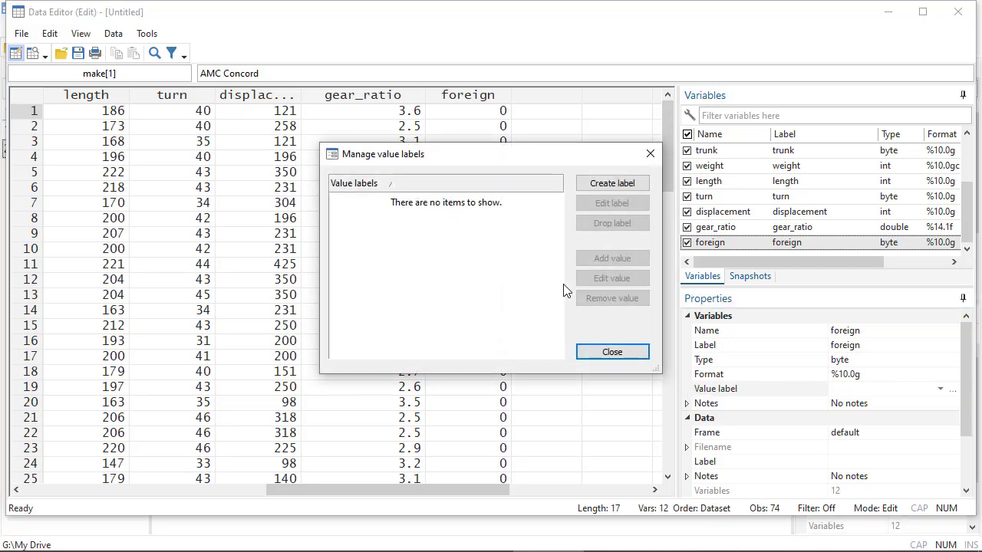
pyautogui.click(617, 182)
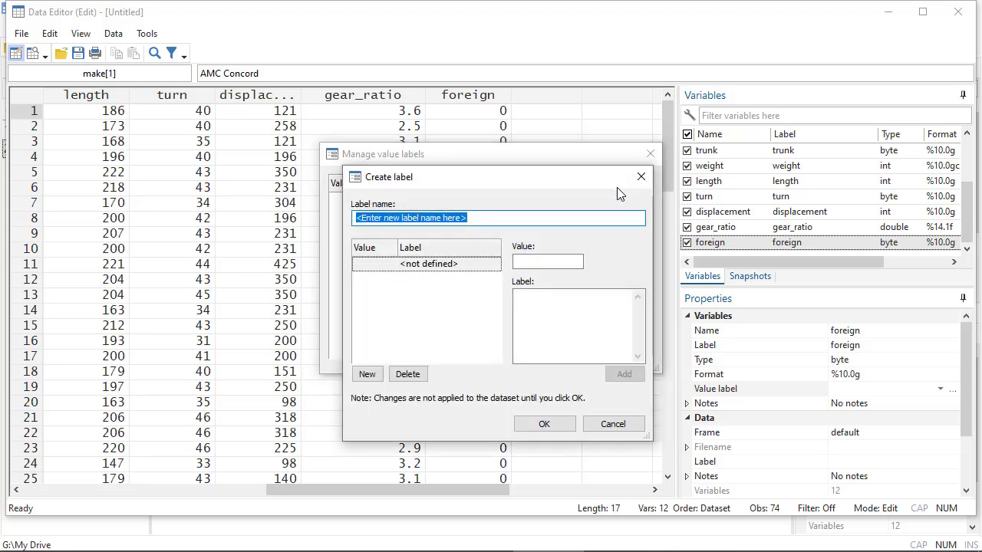
pyautogui.write('for')
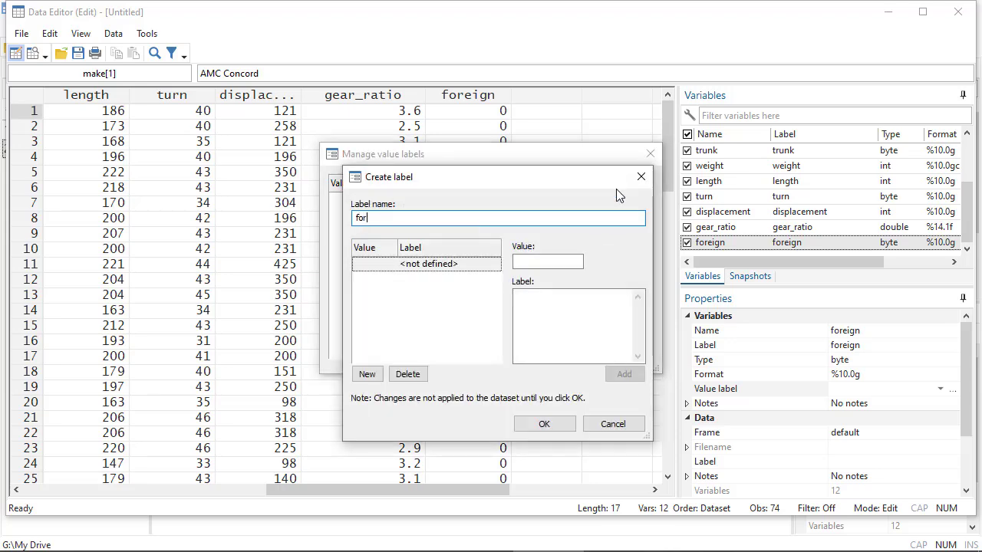
pyautogui.write('eign')
# - Add the value 0 with the label Domestic to the new value label
pyautogui.click(568, 262)
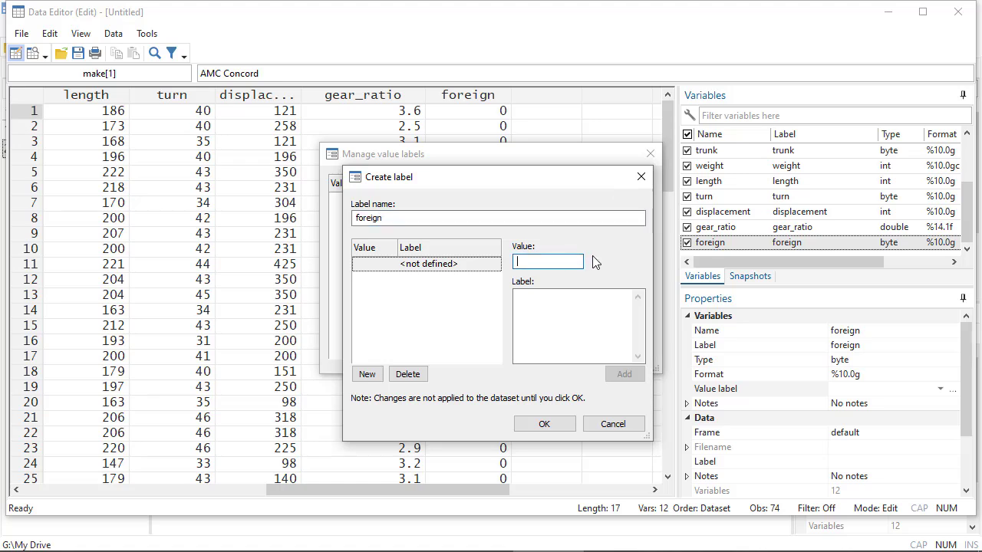
pyautogui.write('0')
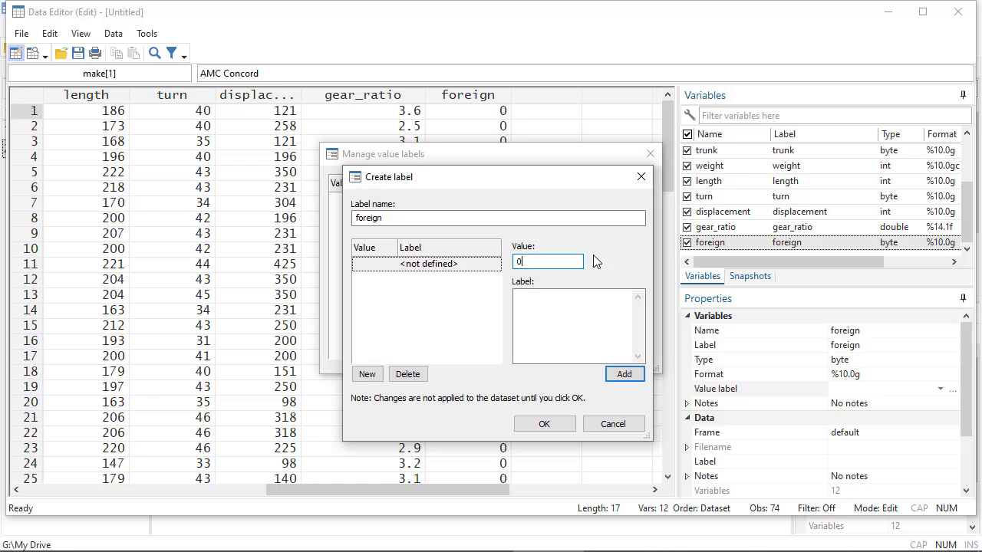
pyautogui.click(582, 312)
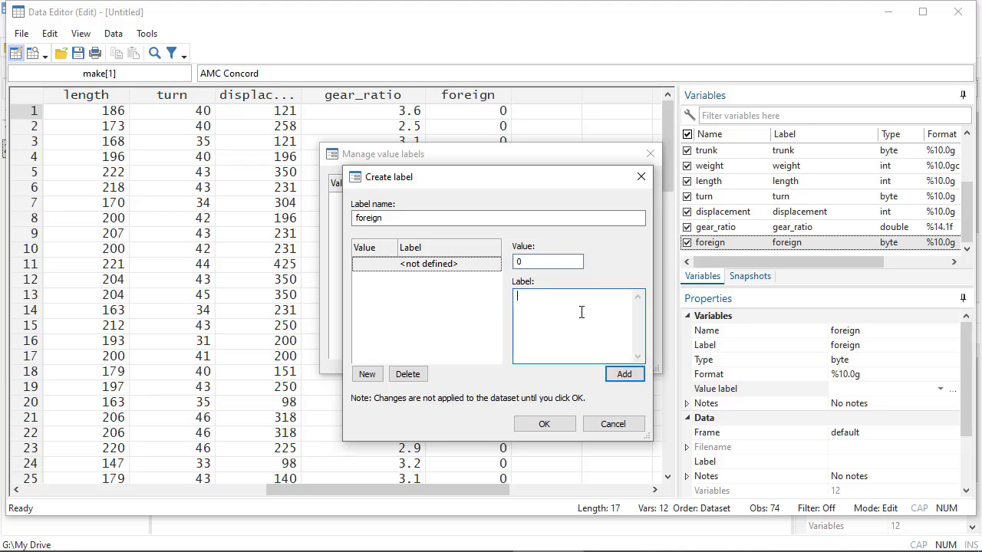
pyautogui.write('Domestic')
pyautogui.click(623, 374)
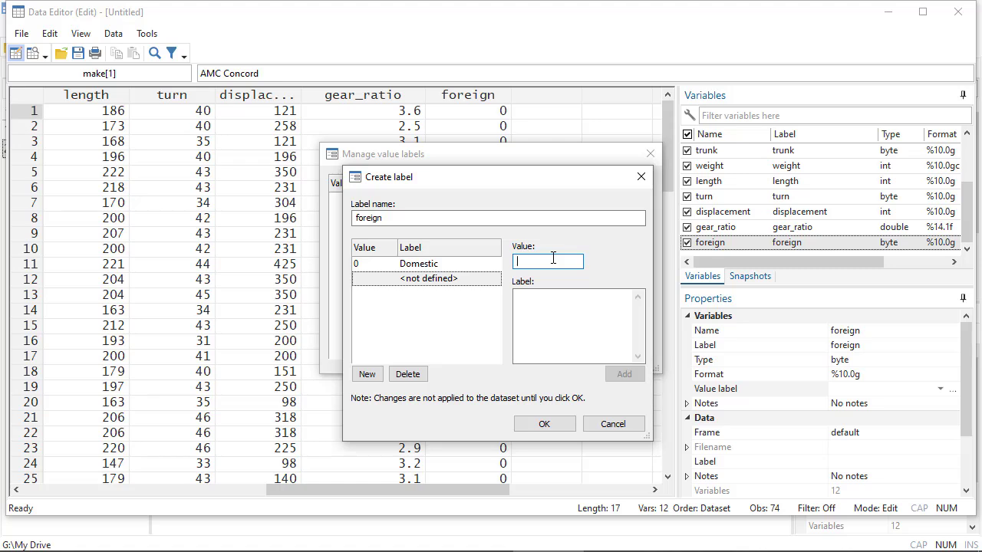
# - Add the value 1 with the label Foreign, save the value label and close the value label manager
pyautogui.write('1')
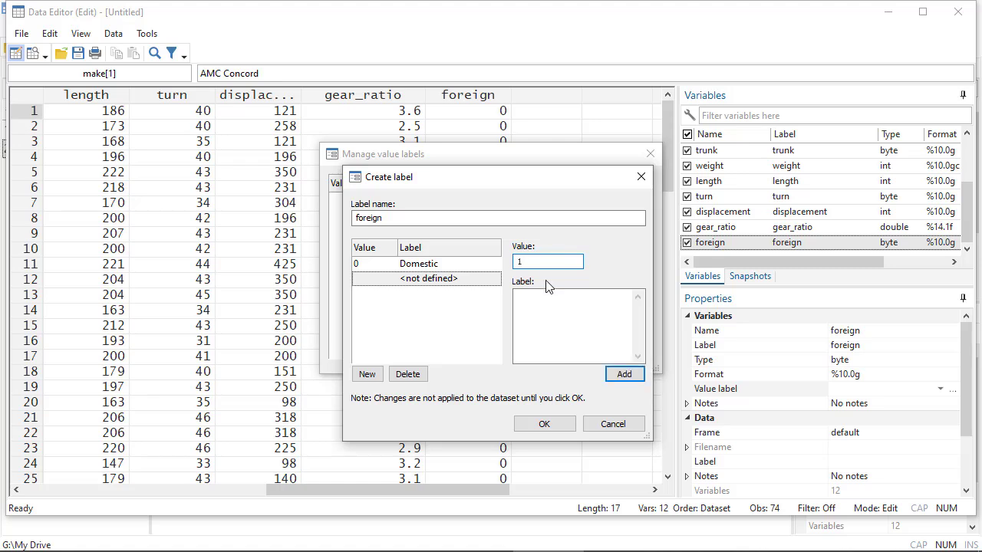
pyautogui.click(547, 318)
pyautogui.write('For')
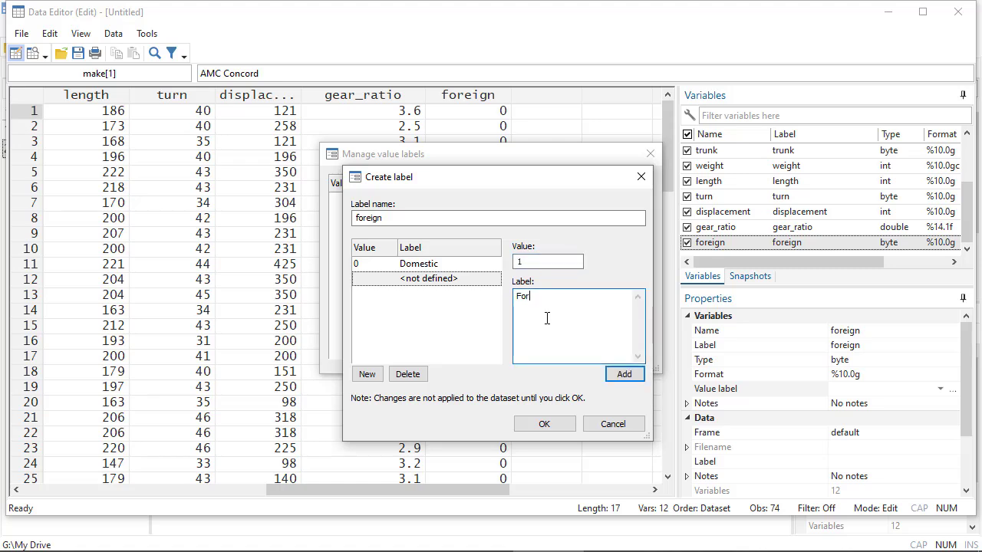
pyautogui.write('eign')
pyautogui.click(619, 376)
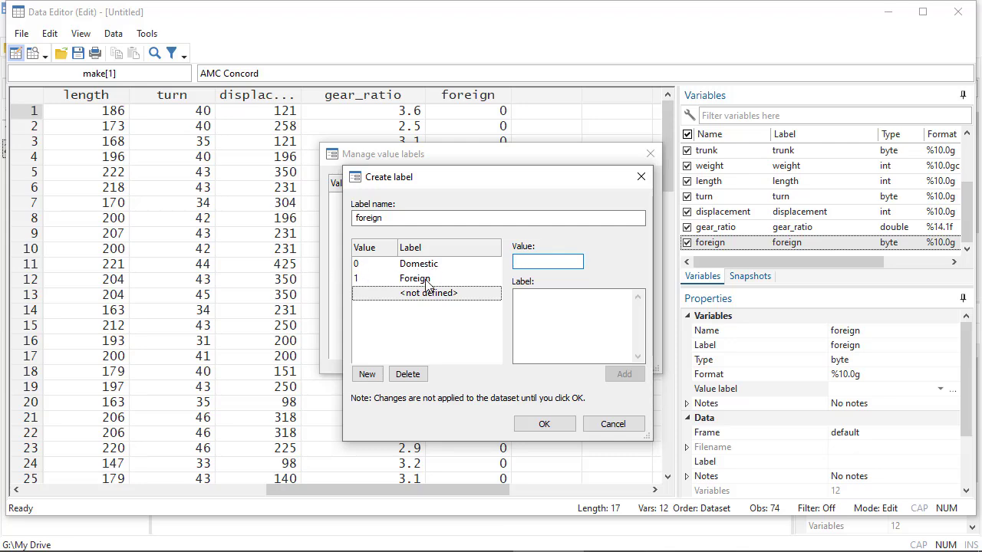
pyautogui.click(557, 426)
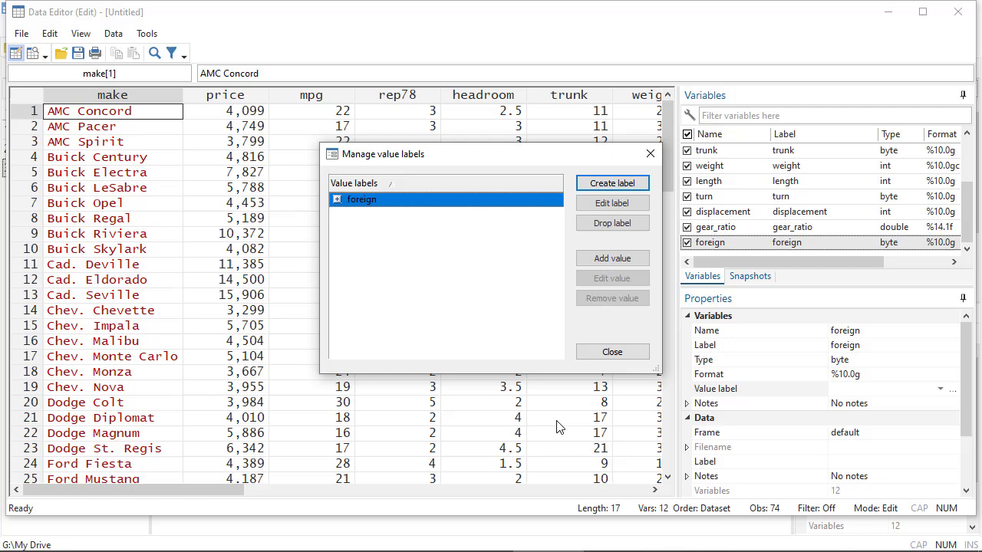
pyautogui.click(611, 352)
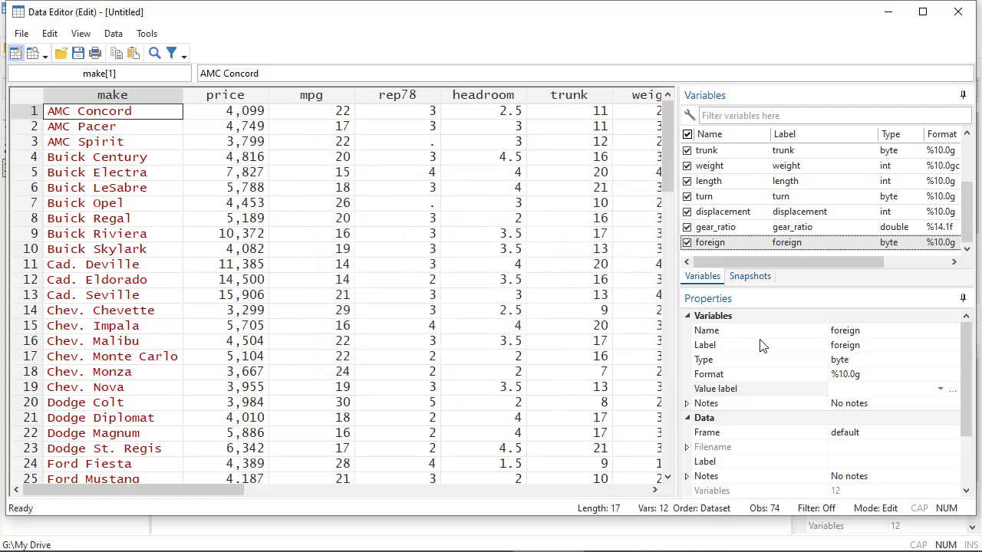
# - Attach the foreign value label to the foreign variable
pyautogui.moveTo(223, 490); pyautogui.dragTo(523, 490)
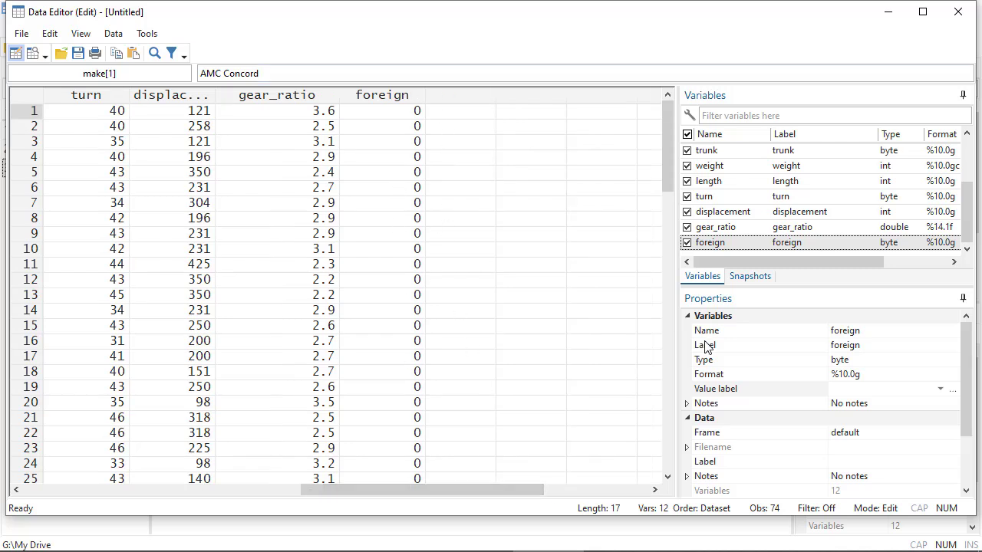
pyautogui.click(725, 392)
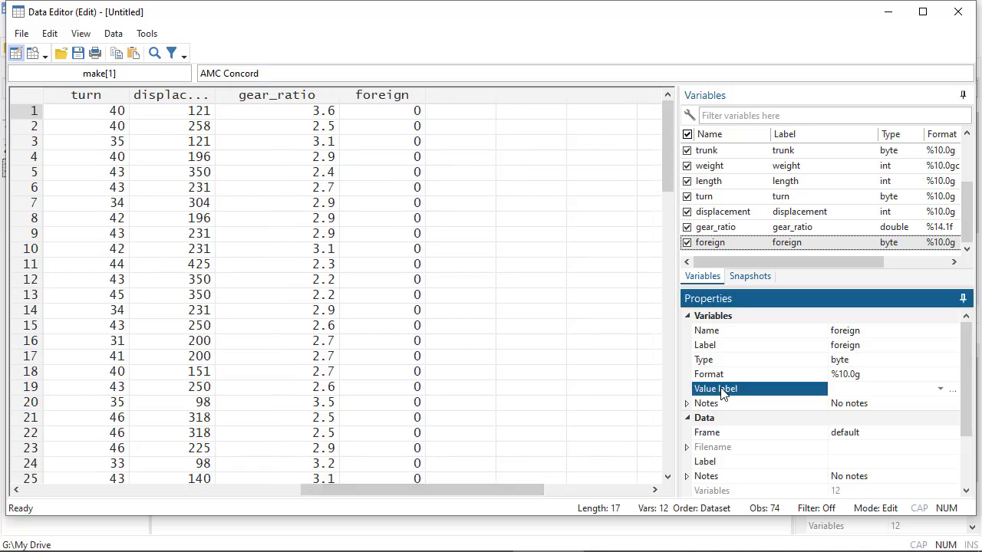
pyautogui.click(940, 390)
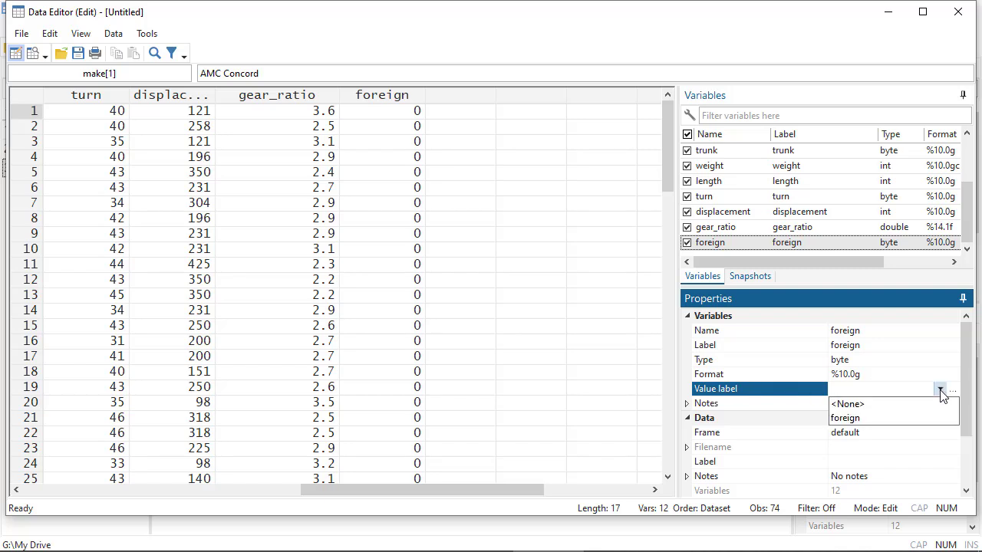
pyautogui.click(847, 418)
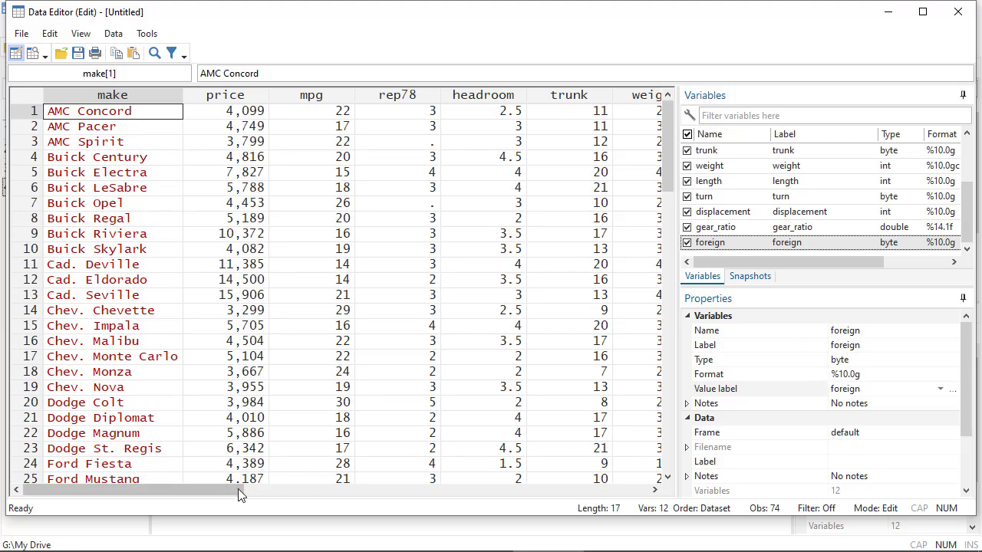
# - Check the values stored behind the foreign column's labels in rows 1 and 53, and close the Data Editor
pyautogui.moveTo(241, 491); pyautogui.dragTo(521, 506)
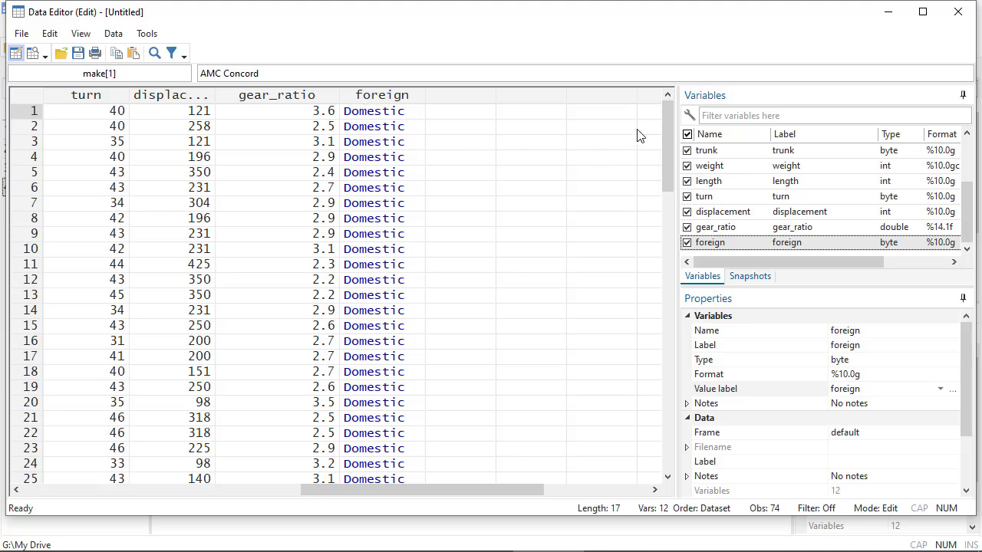
pyautogui.moveTo(667, 110); pyautogui.dragTo(425, 120)
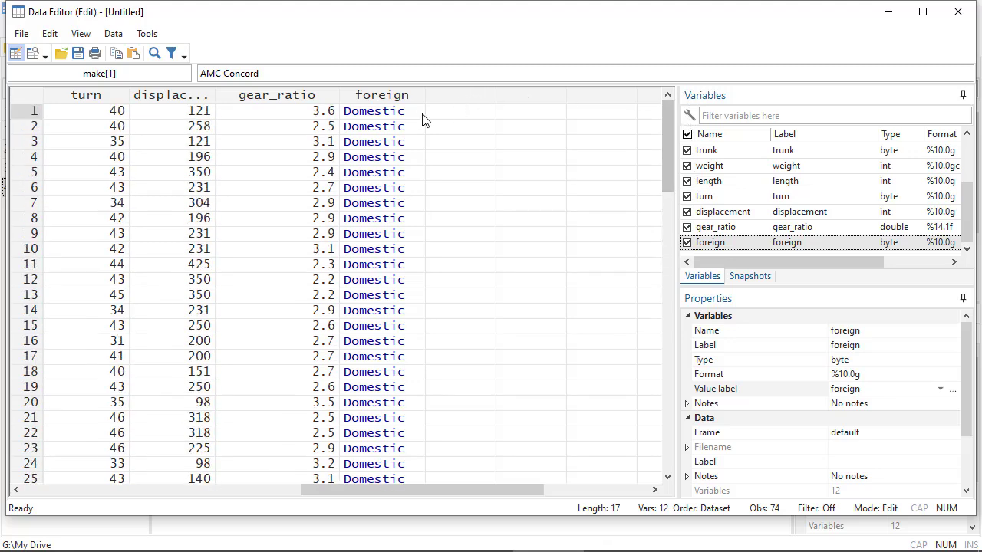
pyautogui.click(399, 115)
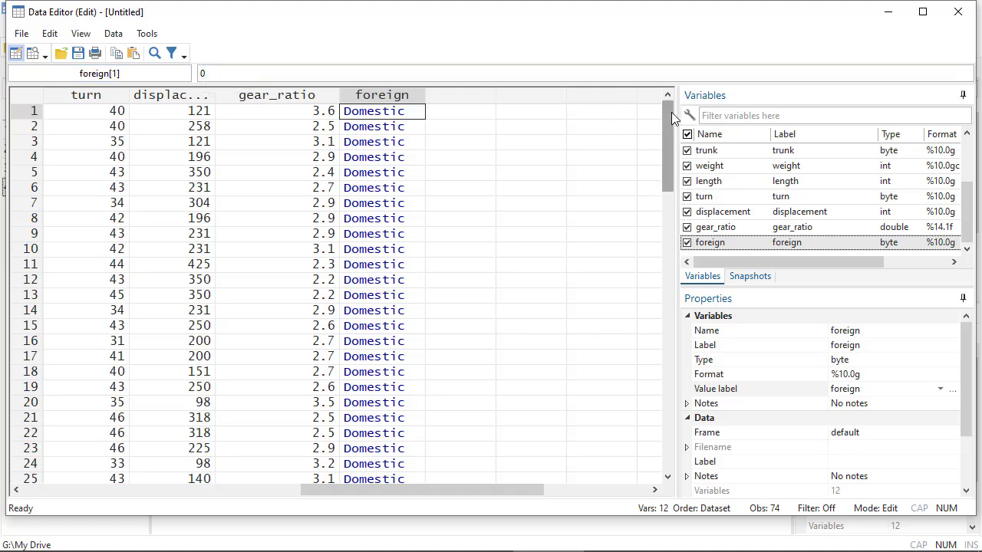
pyautogui.moveTo(671, 112); pyautogui.dragTo(522, 292)
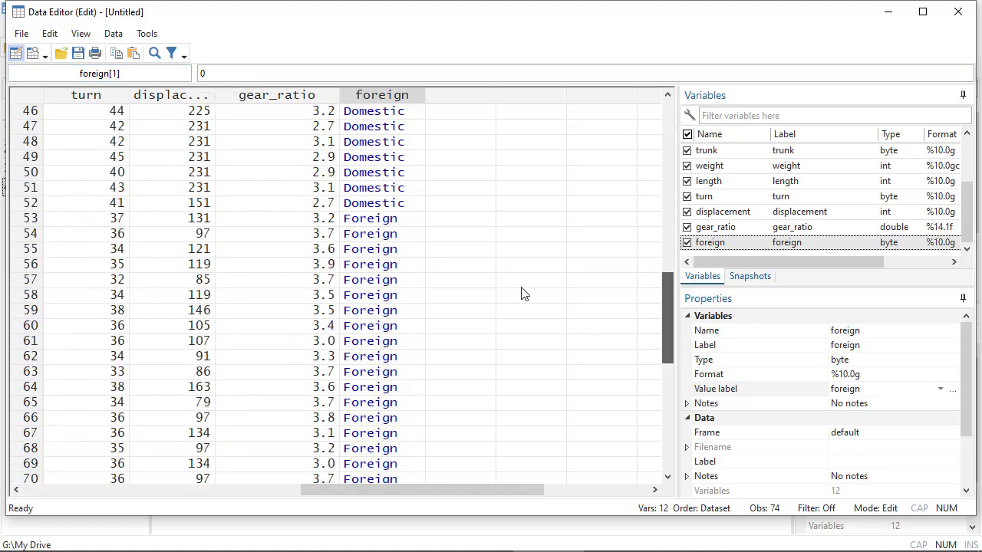
pyautogui.click(376, 222)
pyautogui.click(224, 73)
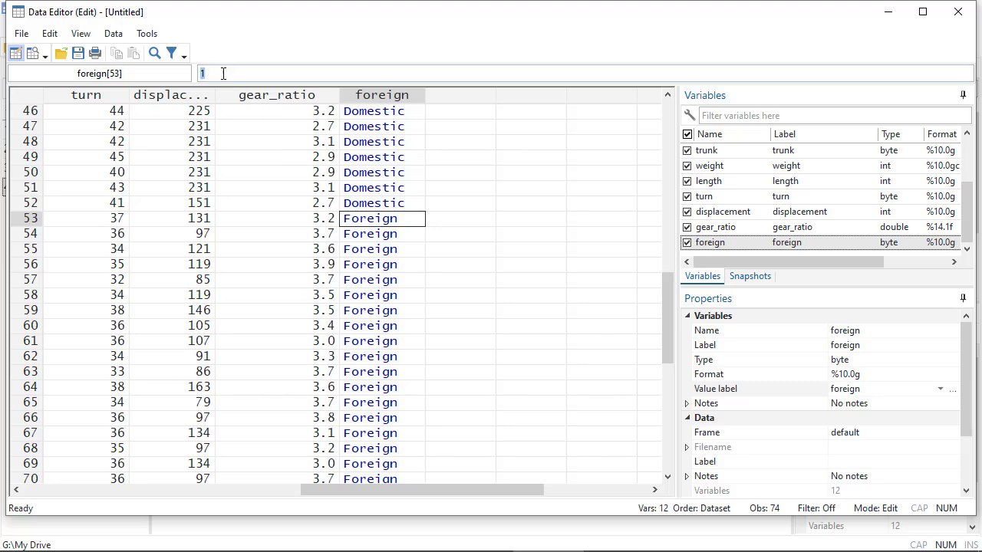
pyautogui.moveTo(667, 332); pyautogui.dragTo(657, 126)
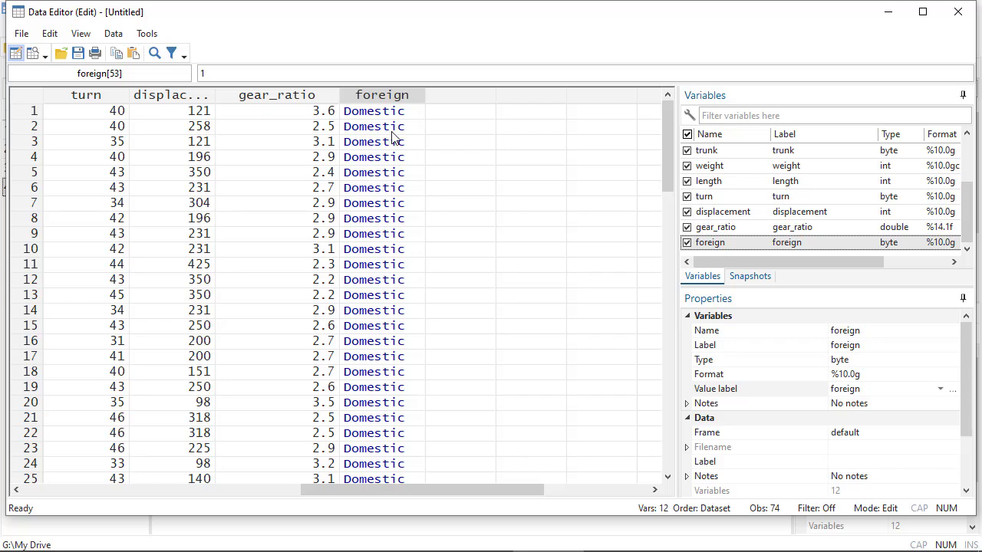
pyautogui.click(959, 15)
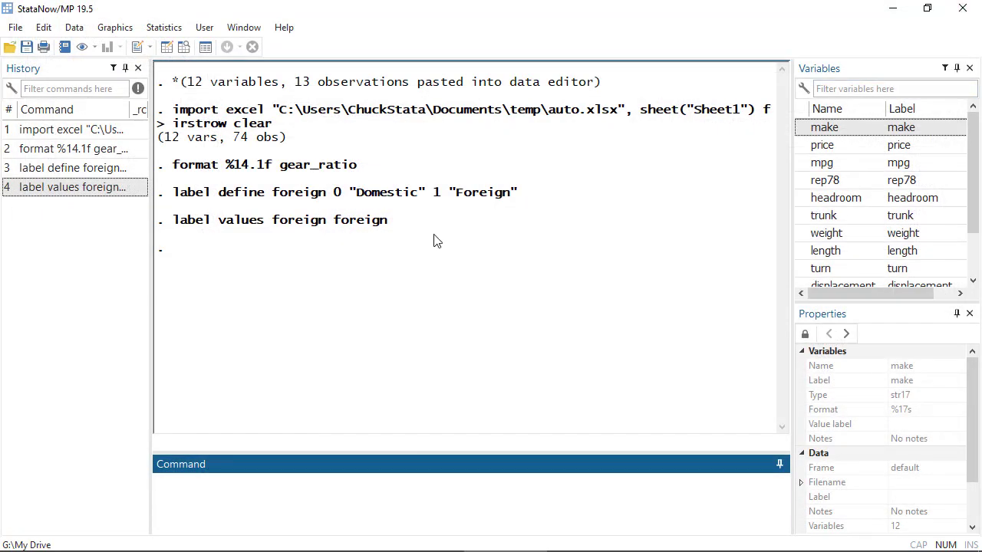
# - Set up a new float variable named kpl with the expression mpg*0.425
pyautogui.click(75, 29)
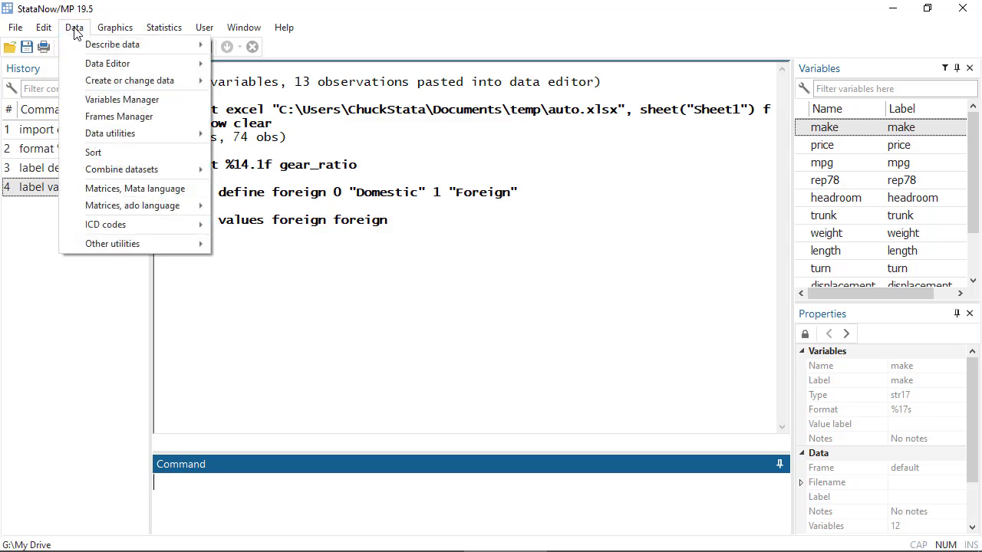
pyautogui.moveTo(76, 137)
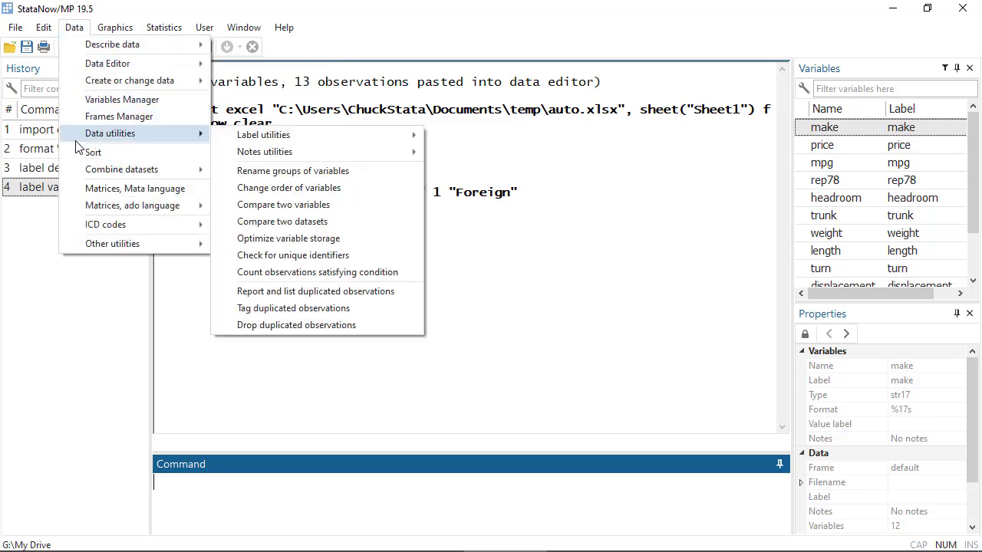
pyautogui.moveTo(132, 84)
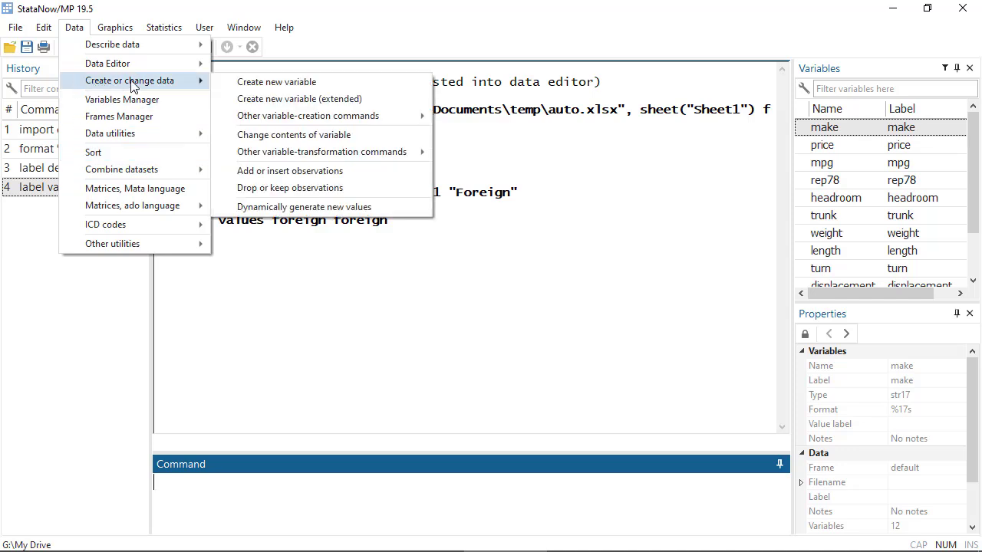
pyautogui.click(225, 83)
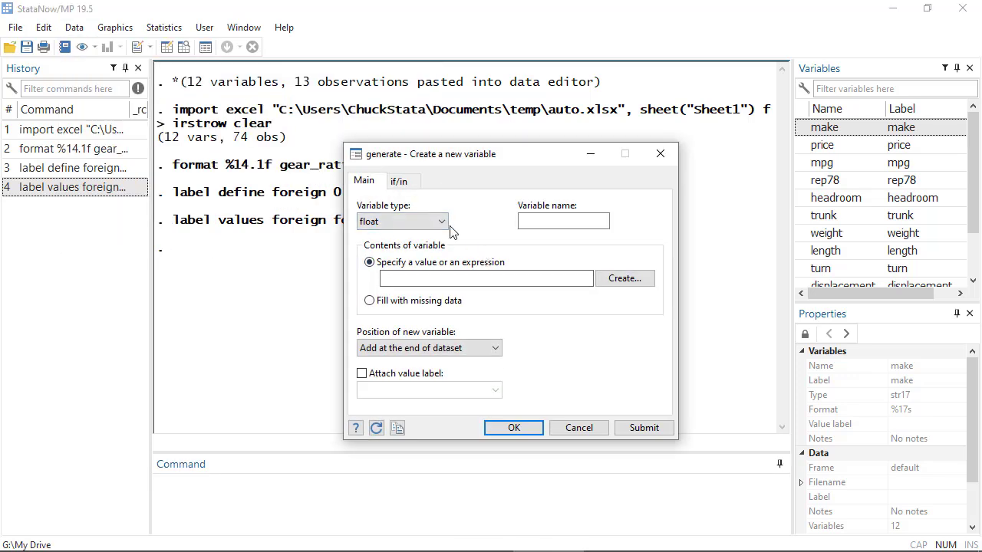
pyautogui.click(530, 221)
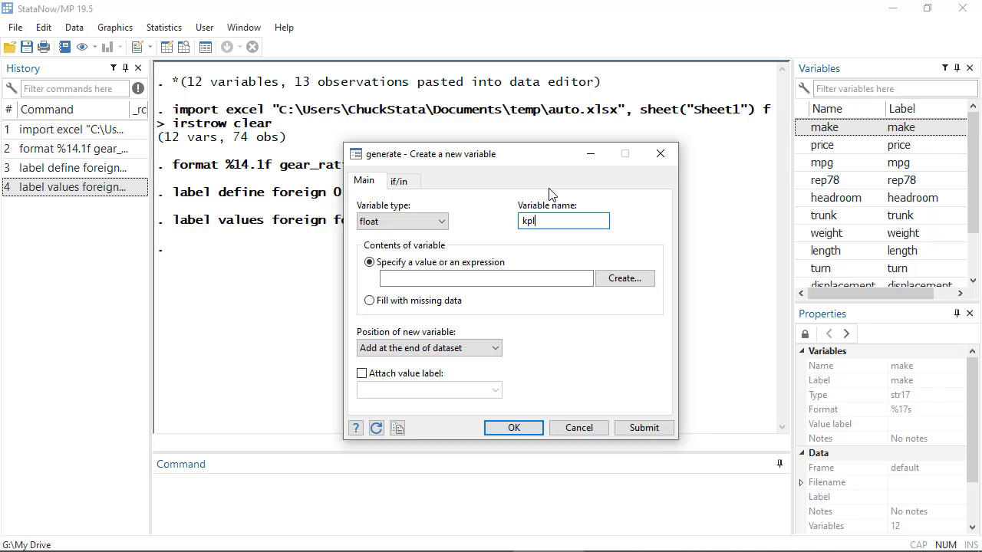
pyautogui.click(520, 278)
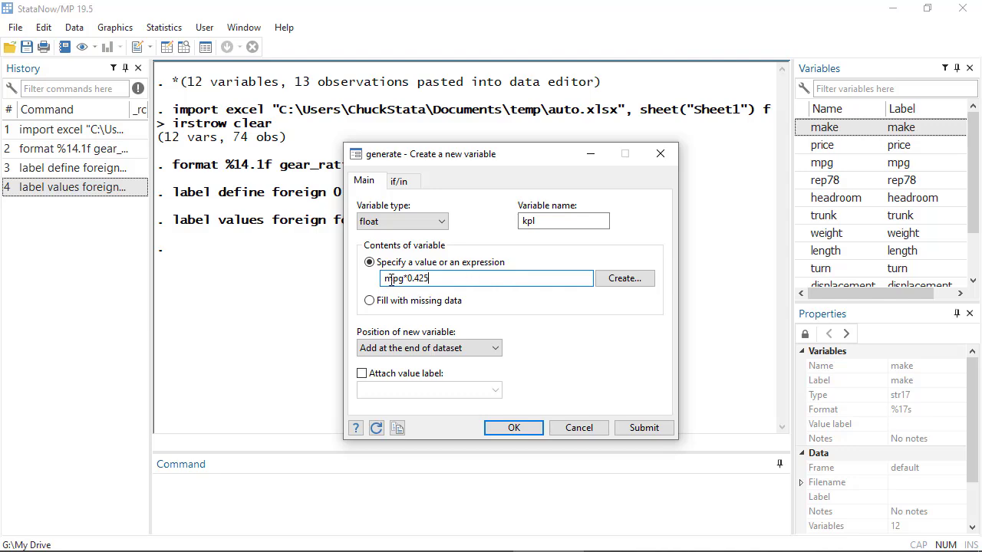
# - Open the Expression Builder for the new variable's contents and clear the existing expression
pyautogui.click(610, 285)
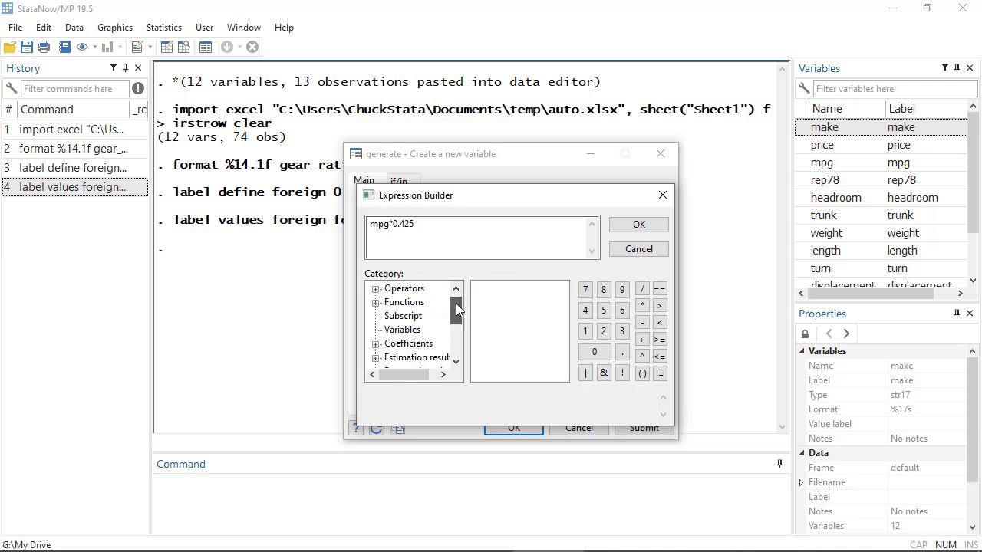
pyautogui.moveTo(455, 300); pyautogui.dragTo(460, 323)
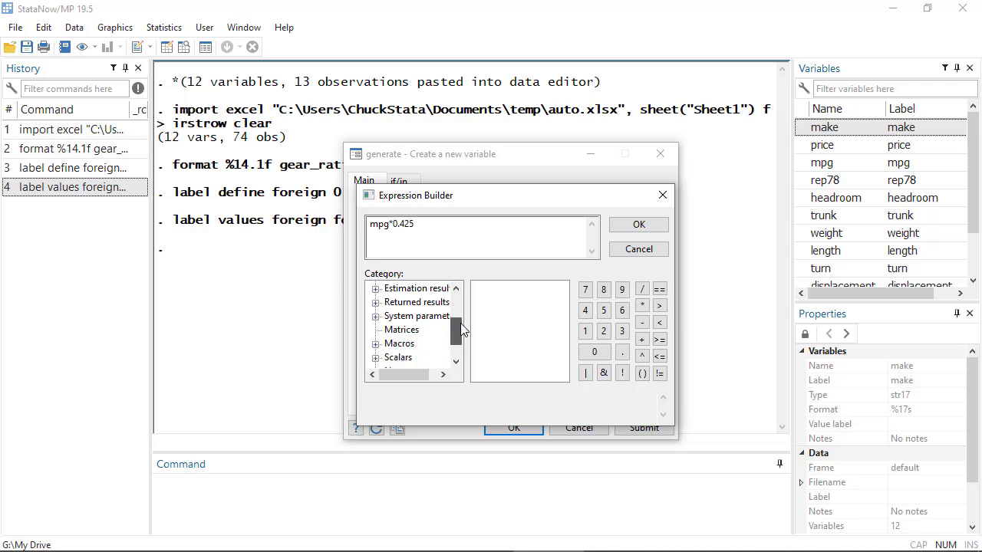
pyautogui.doubleClick(381, 229)
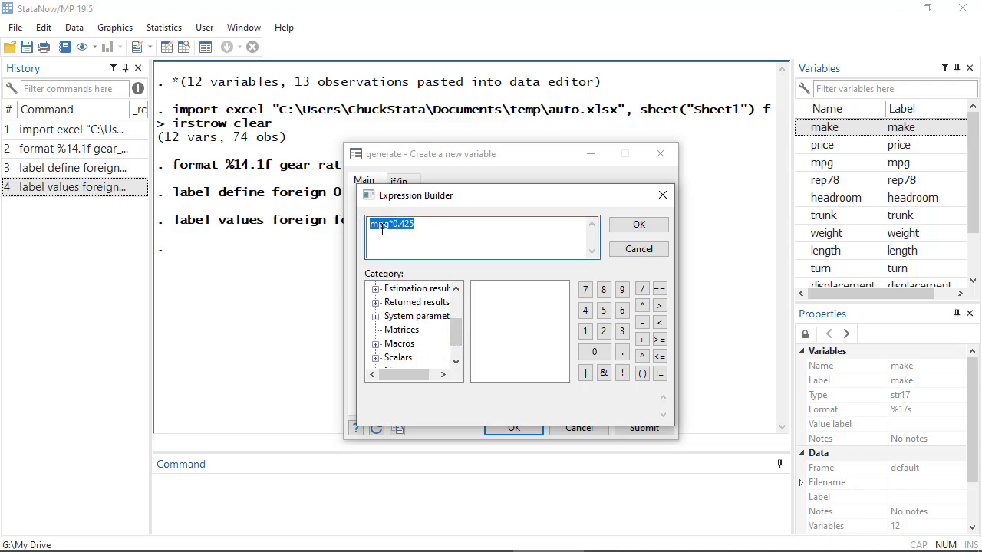
pyautogui.press('Delete')
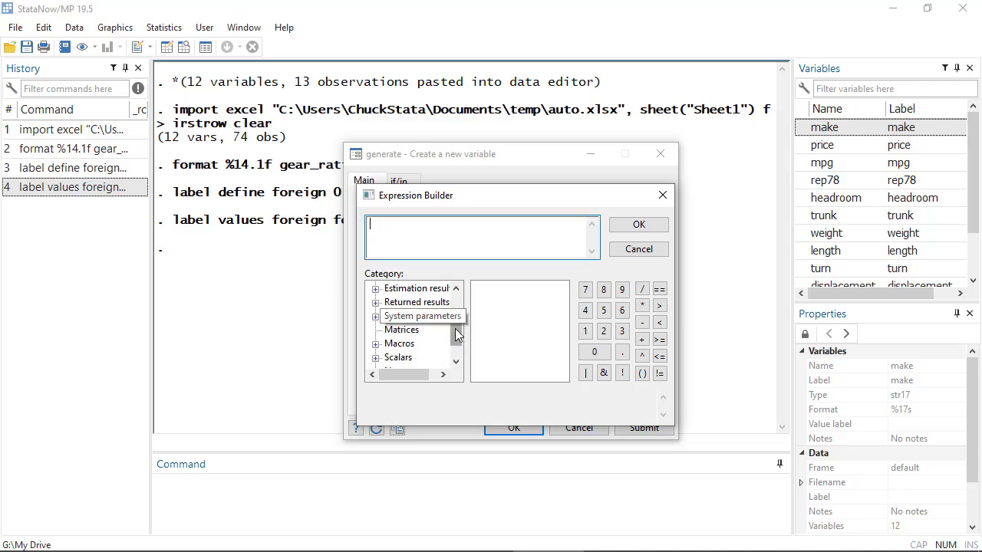
# - Build the expression mpg * 0.425, picking mpg from the Variables category, and accept it
pyautogui.moveTo(455, 328); pyautogui.dragTo(458, 304)
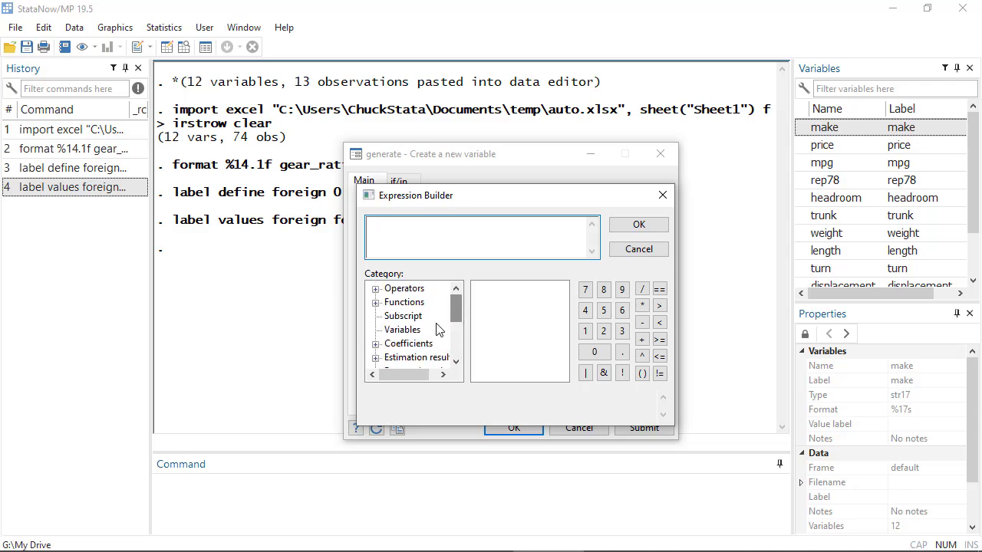
pyautogui.click(414, 332)
pyautogui.doubleClick(482, 310)
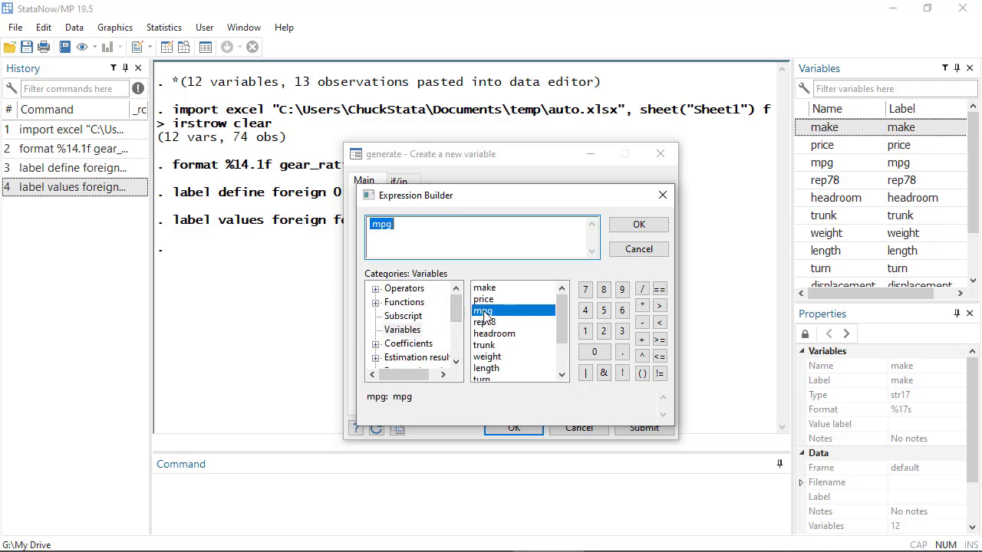
pyautogui.click(456, 225)
pyautogui.write('* 0.43')
pyautogui.press('BackSpace')
pyautogui.write('25')
pyautogui.click(638, 224)
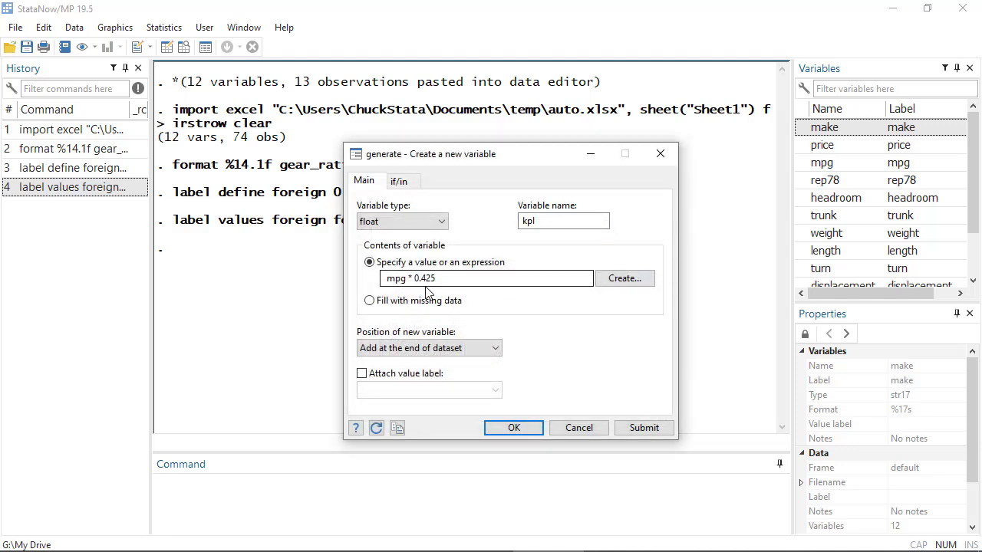
# - Generate the kpl variable from the finished expression and highlight the resulting generate command in the output
pyautogui.moveTo(445, 279); pyautogui.dragTo(352, 280)
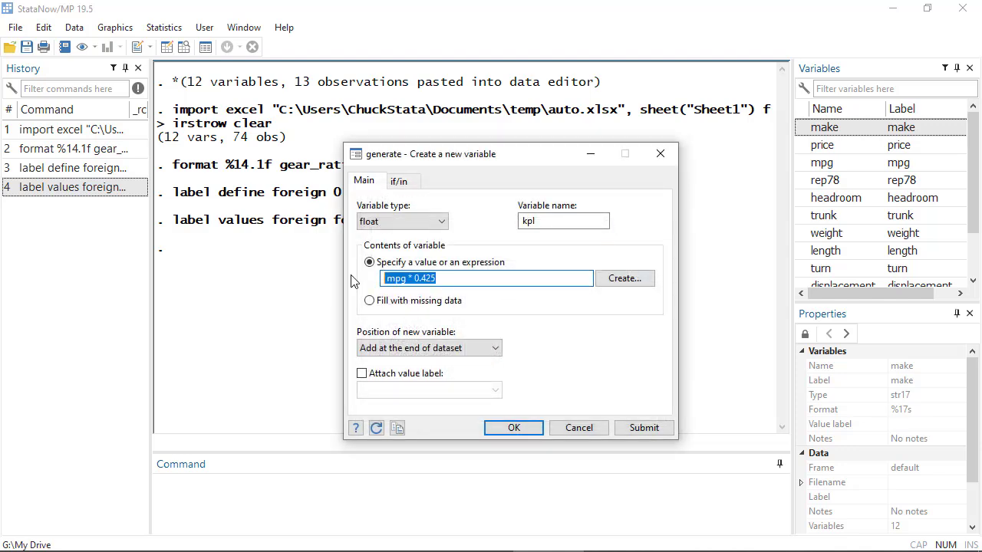
pyautogui.click(516, 428)
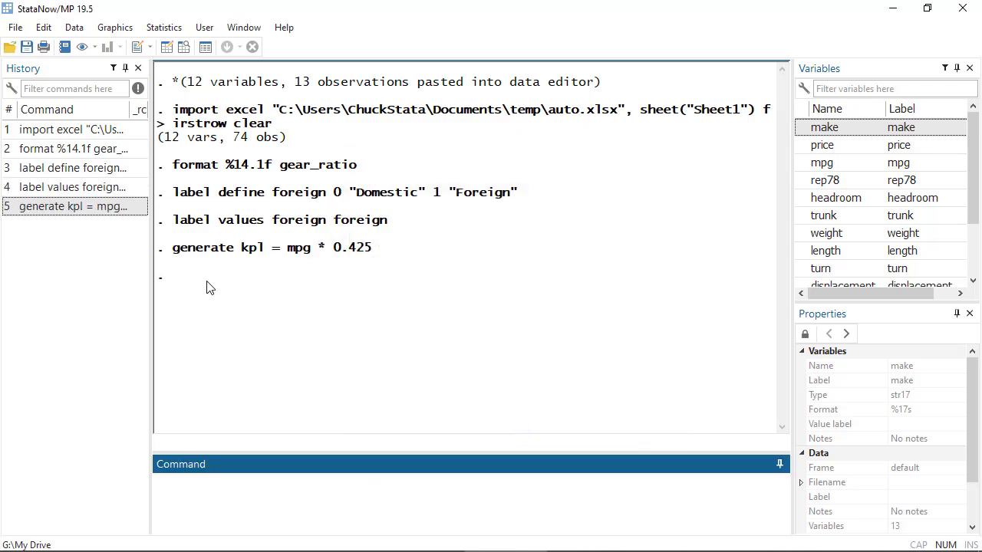
pyautogui.moveTo(173, 257); pyautogui.dragTo(374, 253)
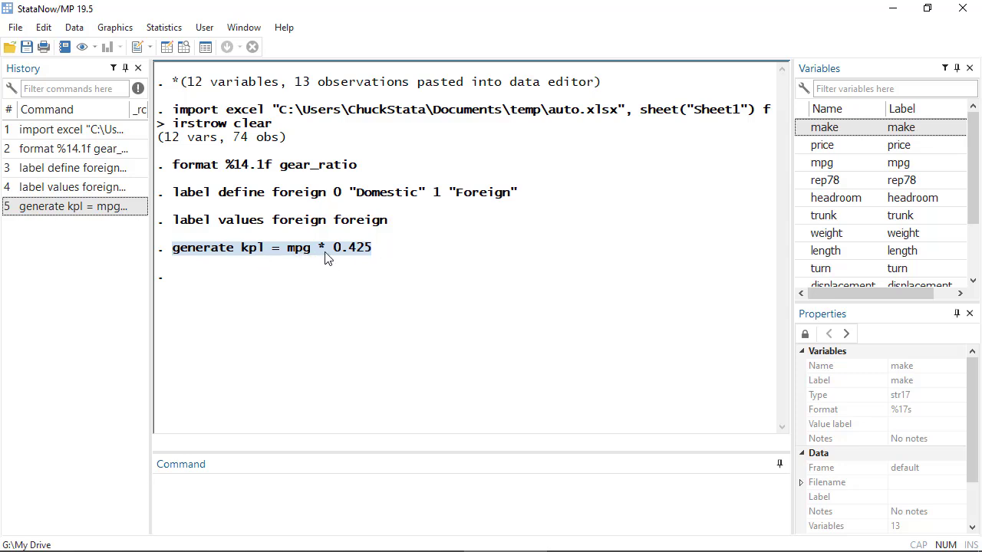
pyautogui.click(379, 258)
# - Unlock the properties of the kpl variable, label it Kilometers Per Liter, and highlight the issued label command
pyautogui.moveTo(974, 176); pyautogui.dragTo(979, 230)
pyautogui.click(834, 270)
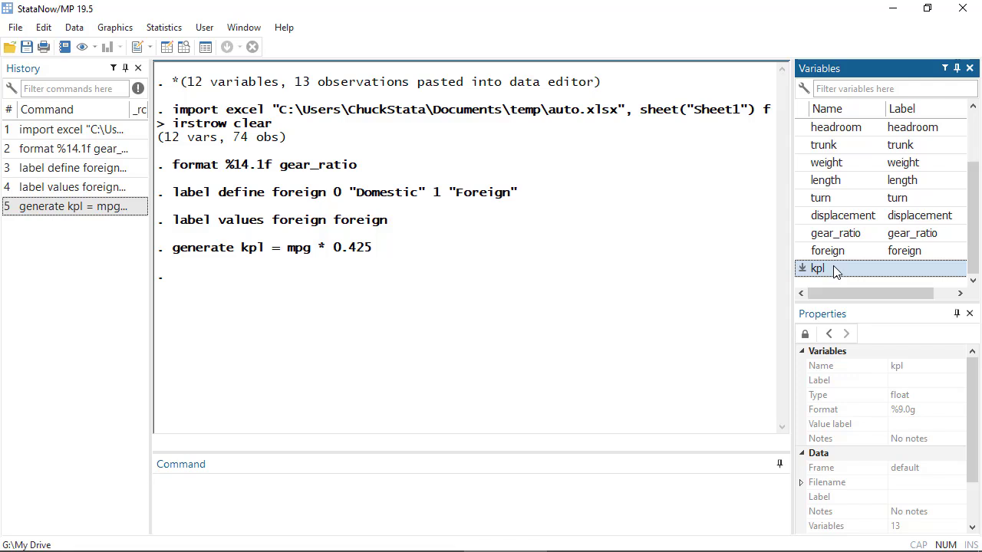
pyautogui.click(829, 383)
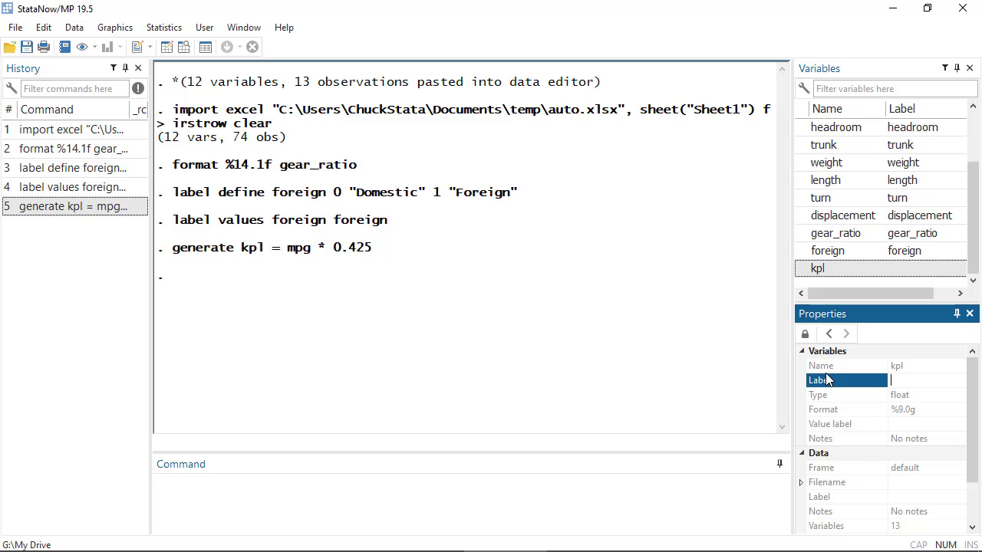
pyautogui.click(805, 334)
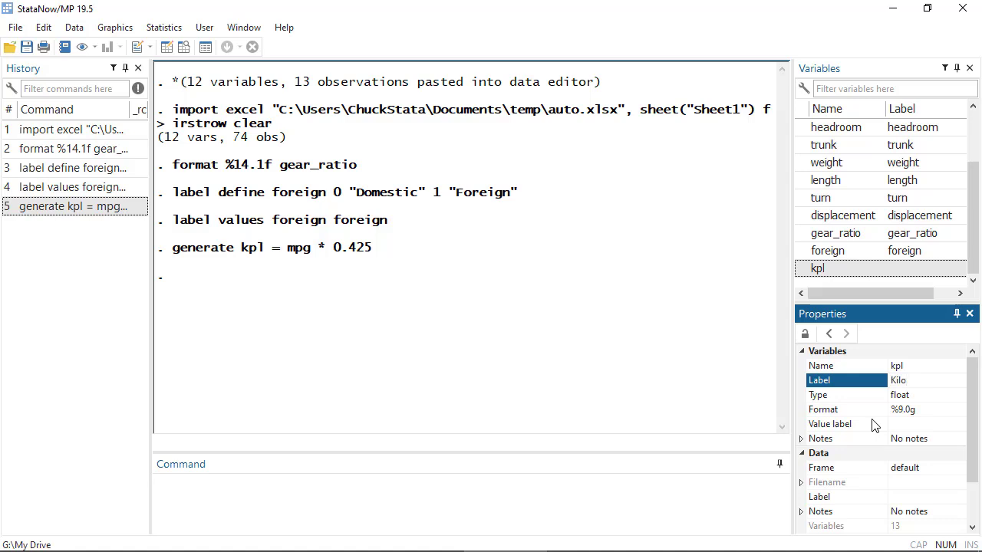
pyautogui.write('meters Per Liter')
pyautogui.press('Return')
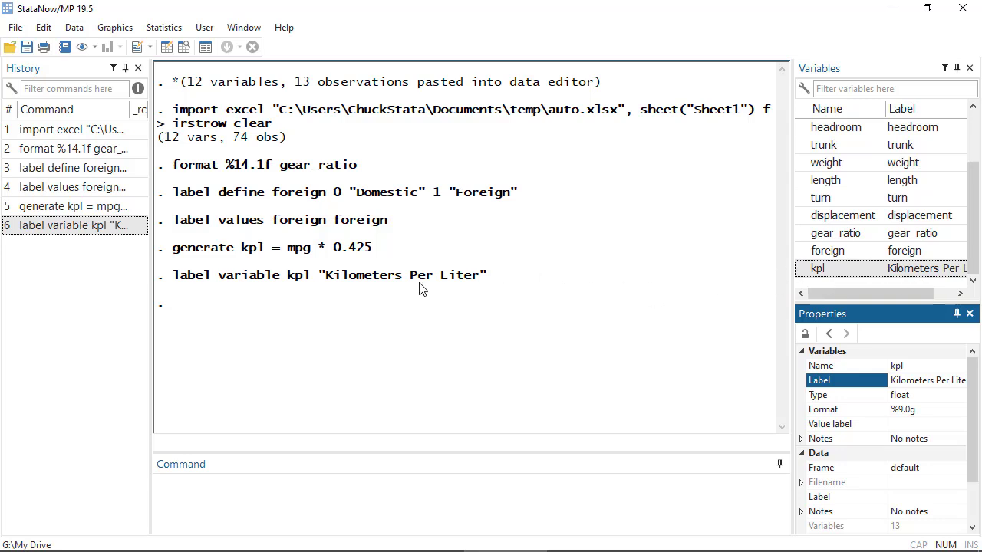
pyautogui.moveTo(174, 280); pyautogui.dragTo(497, 278)
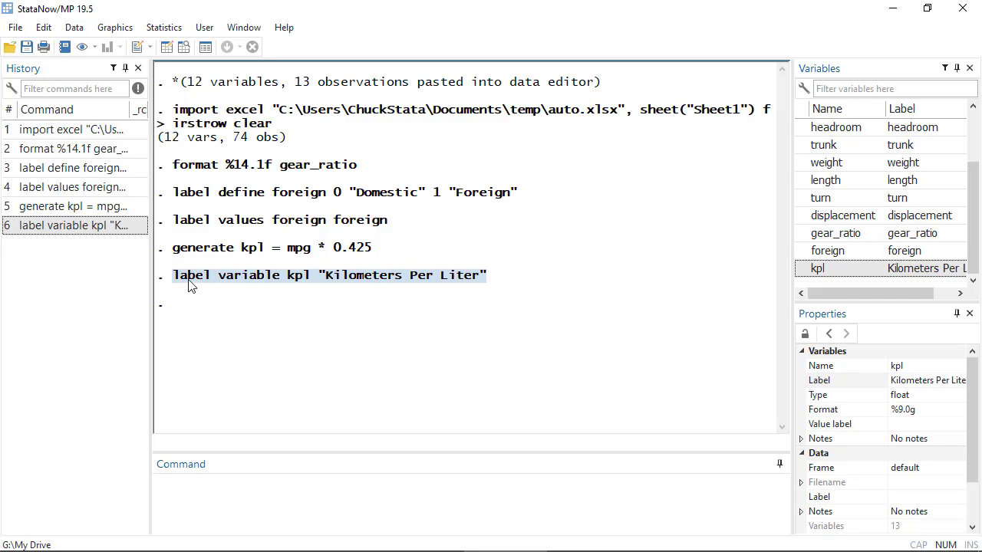
pyautogui.click(489, 277)
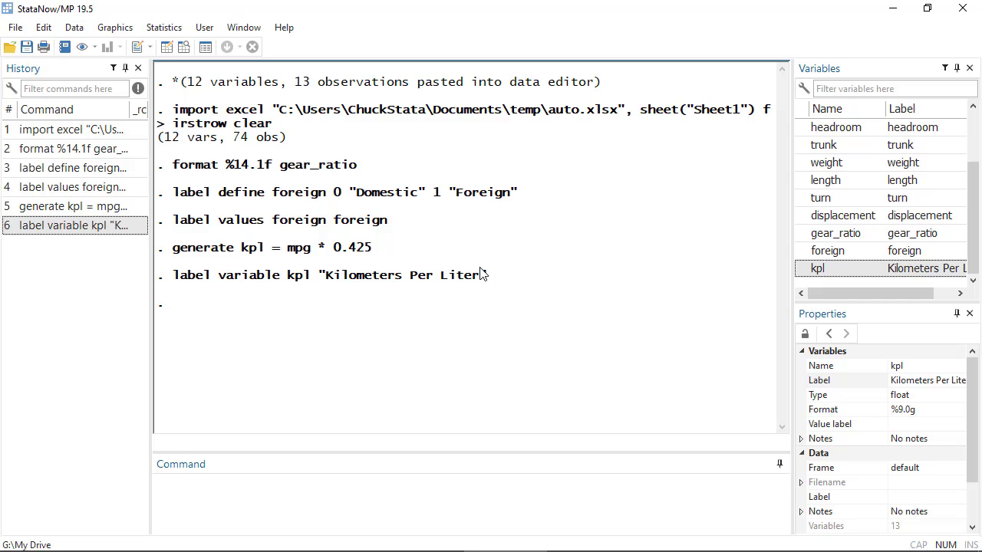
# - Describe all variables of the dataset in memory with the default options
pyautogui.click(71, 31)
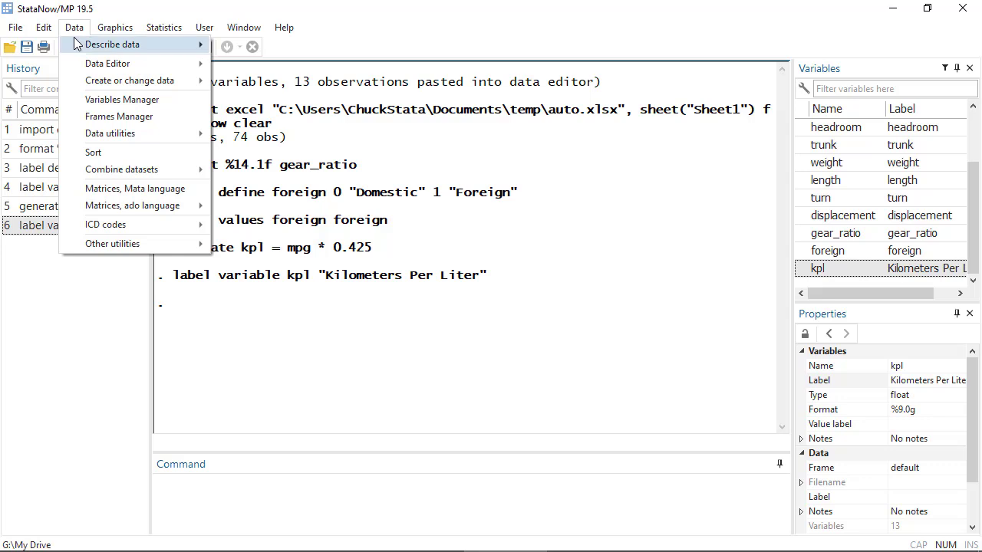
pyautogui.moveTo(95, 43)
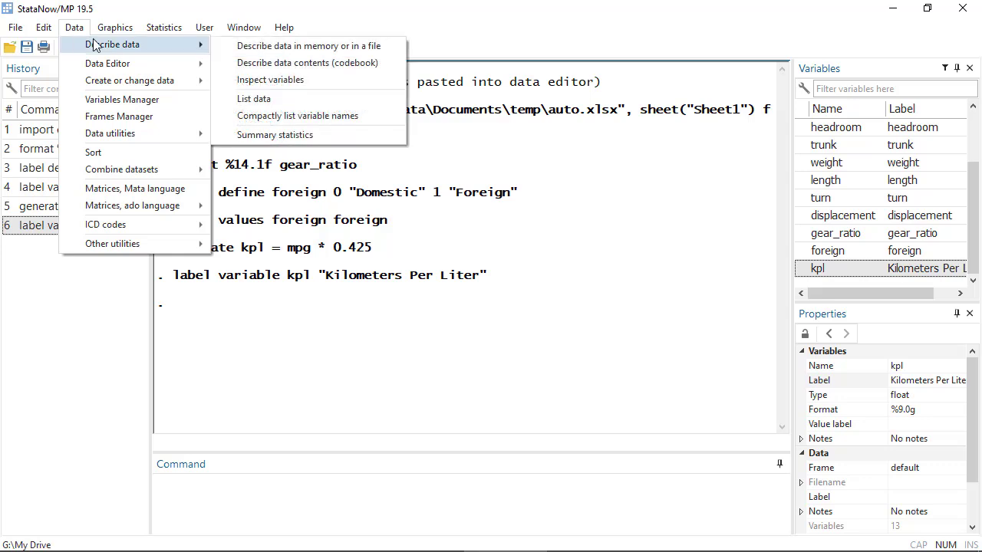
pyautogui.click(233, 50)
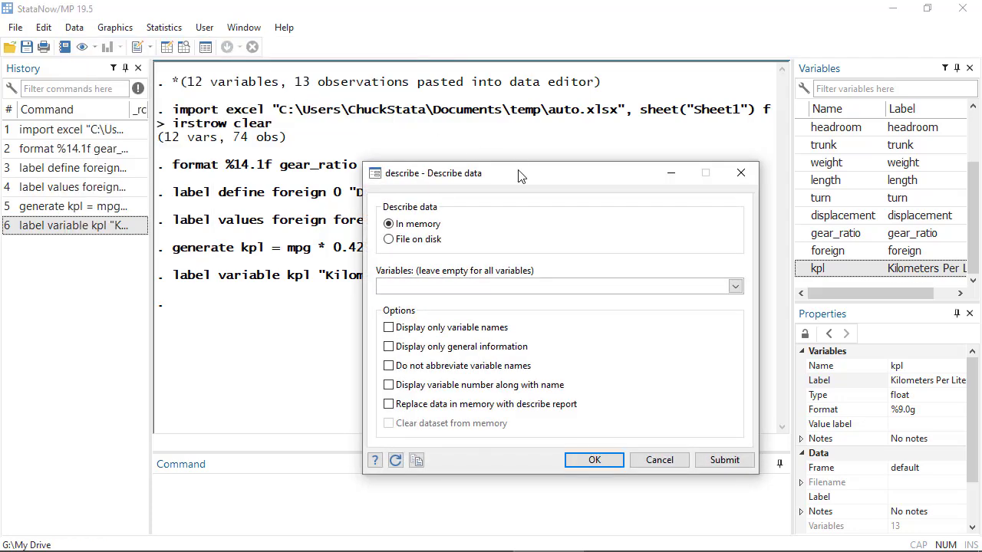
pyautogui.moveTo(522, 175); pyautogui.dragTo(460, 122)
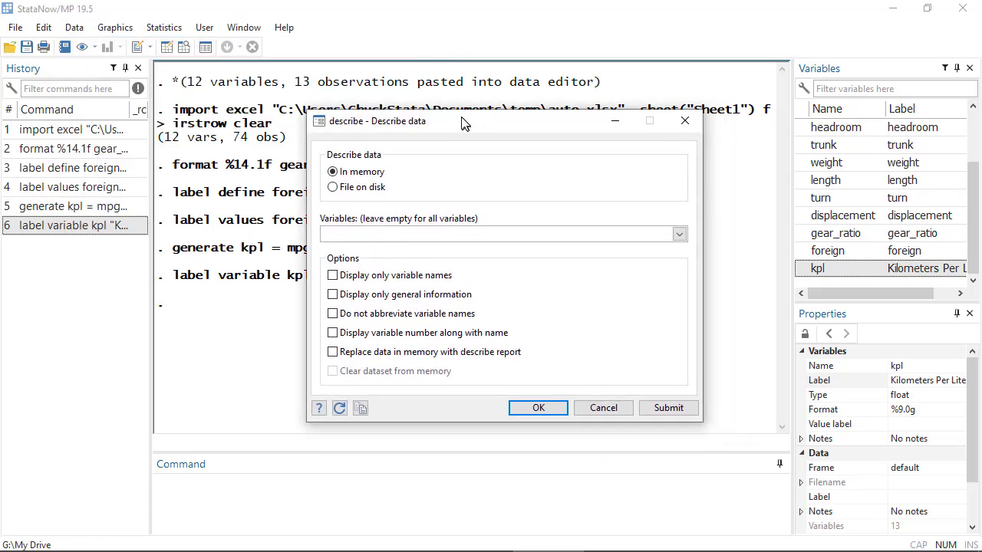
pyautogui.click(332, 189)
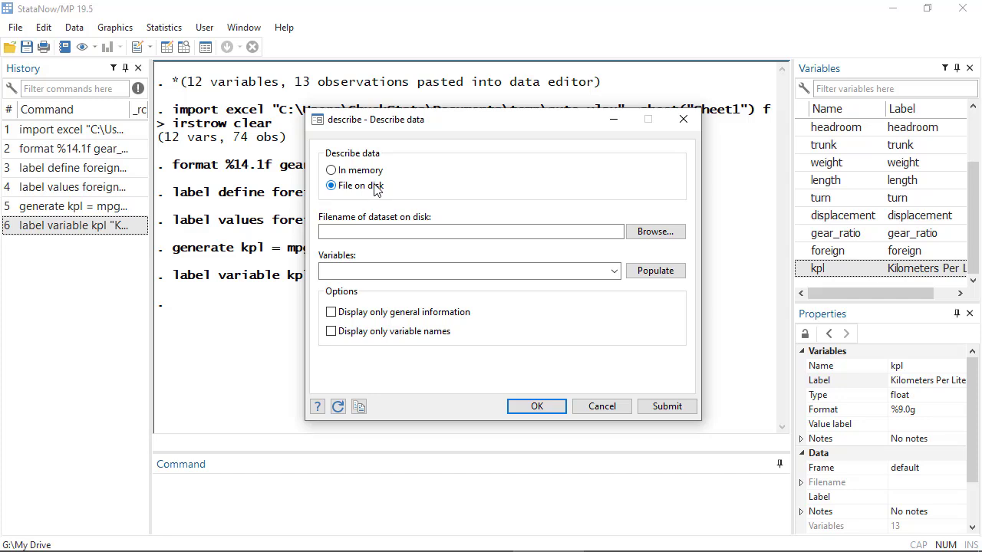
pyautogui.click(332, 171)
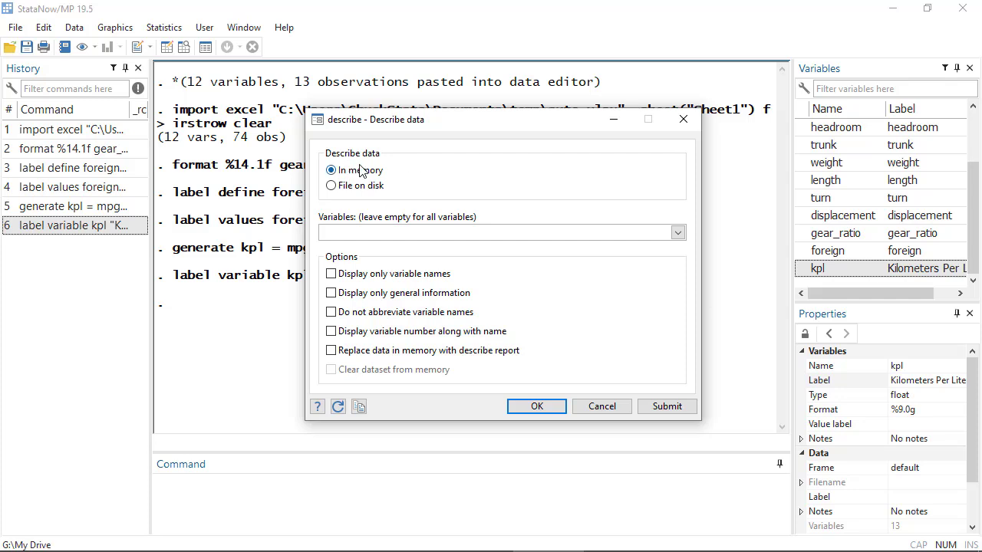
pyautogui.click(678, 232)
pyautogui.click(678, 232)
pyautogui.click(537, 407)
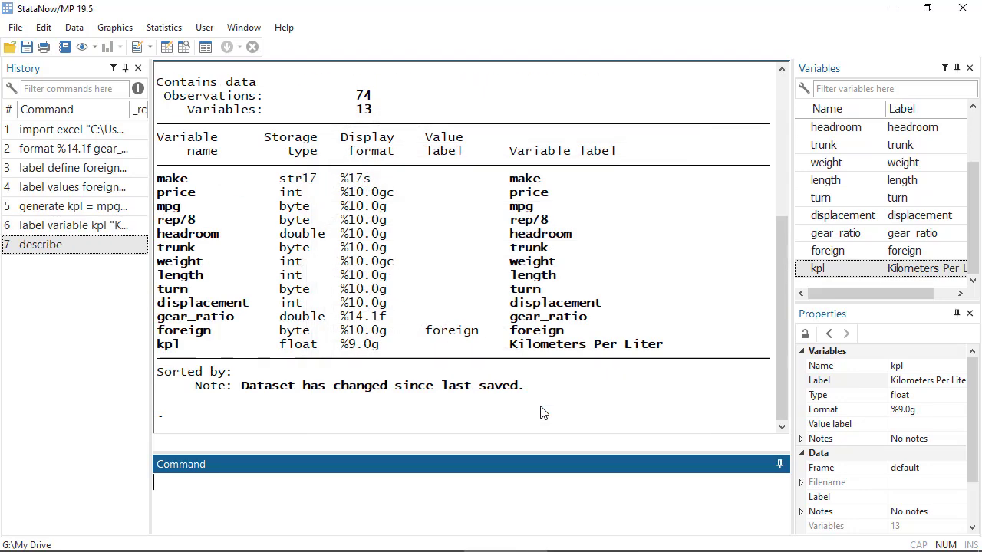
# - Examine the describe output: the command, the observation and variable counts, foreign's value label, and the variable labels
pyautogui.scroll(1, 347, 307)
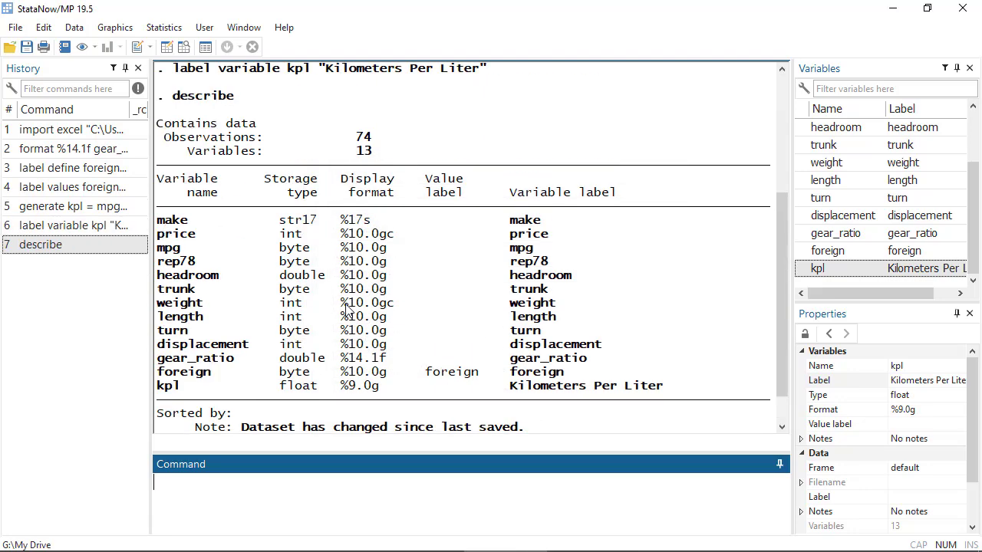
pyautogui.click(184, 102)
pyautogui.moveTo(184, 102); pyautogui.dragTo(235, 98)
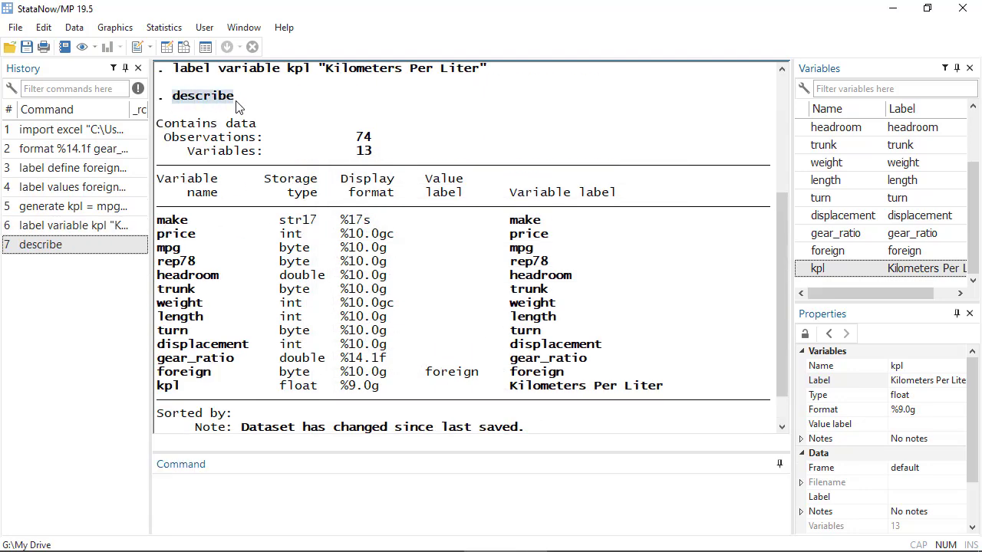
pyautogui.moveTo(164, 138); pyautogui.dragTo(380, 145)
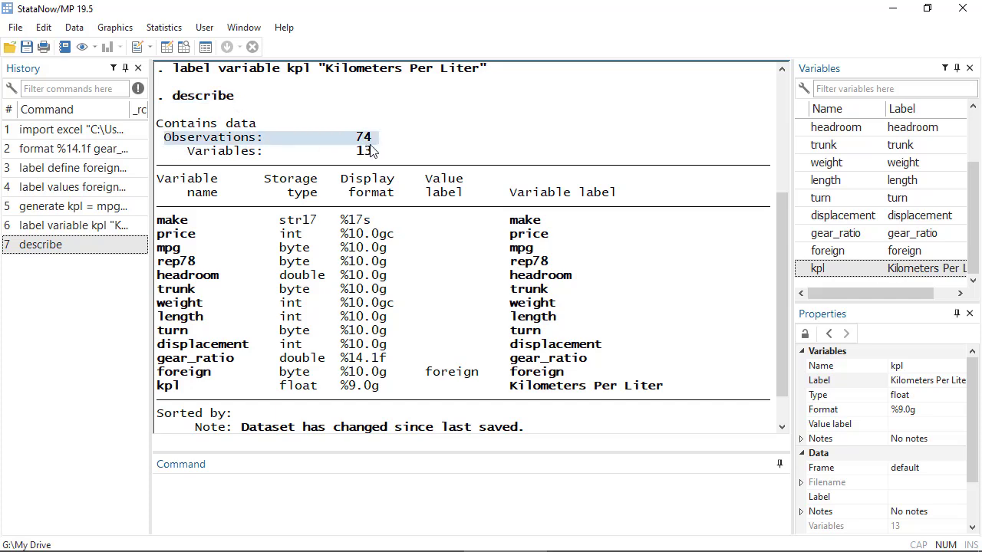
pyautogui.moveTo(189, 151); pyautogui.dragTo(454, 147)
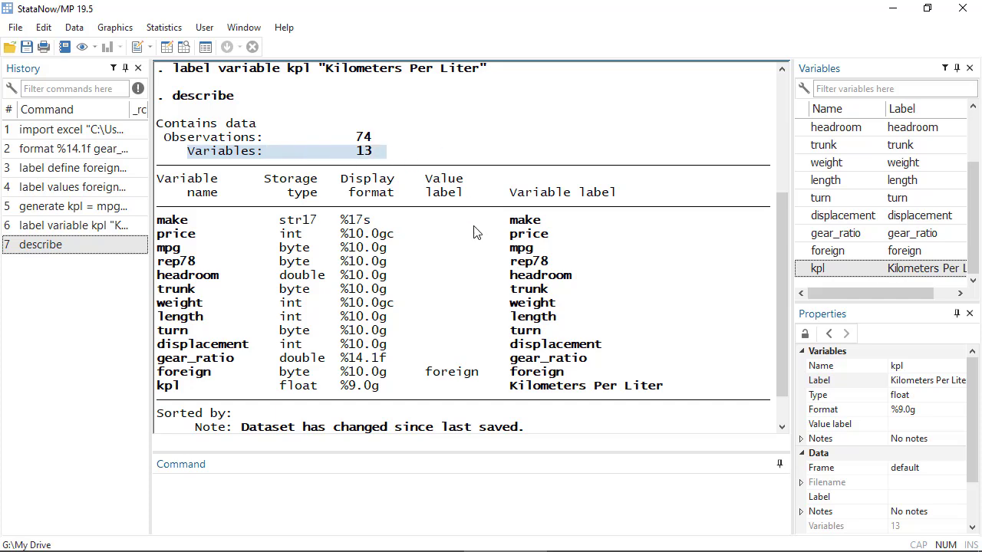
pyautogui.scroll(-1, 475, 230)
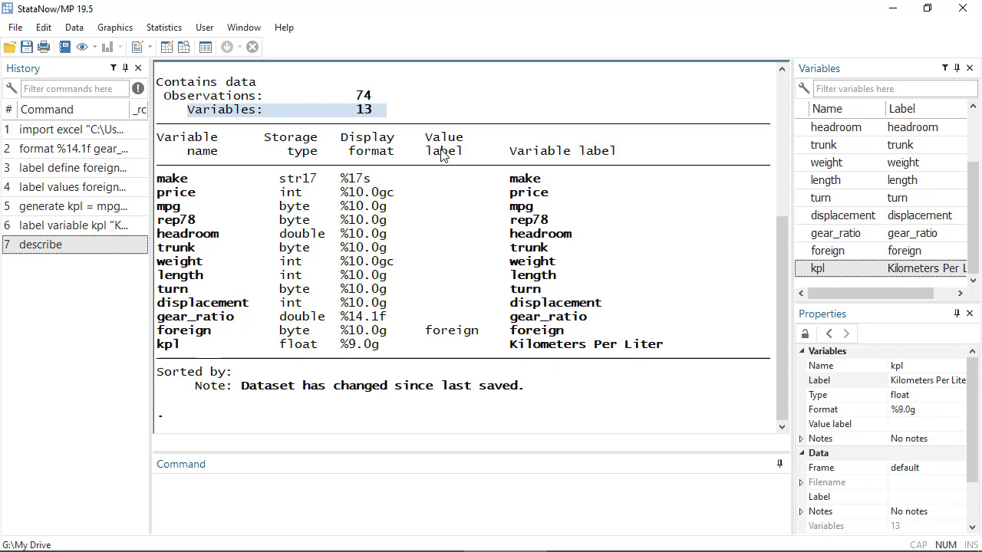
pyautogui.doubleClick(428, 338)
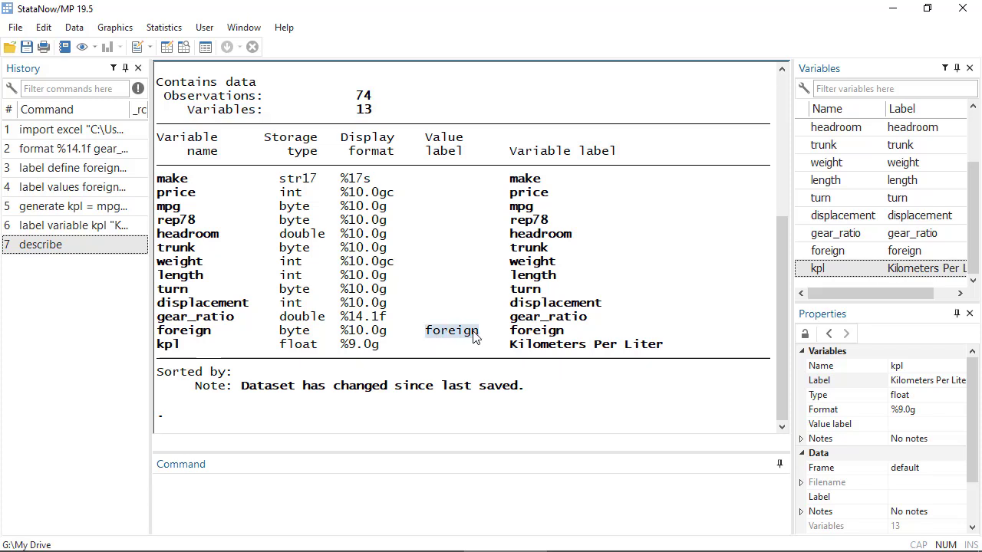
pyautogui.click(441, 240)
pyautogui.moveTo(504, 152); pyautogui.dragTo(631, 156)
pyautogui.click(522, 255)
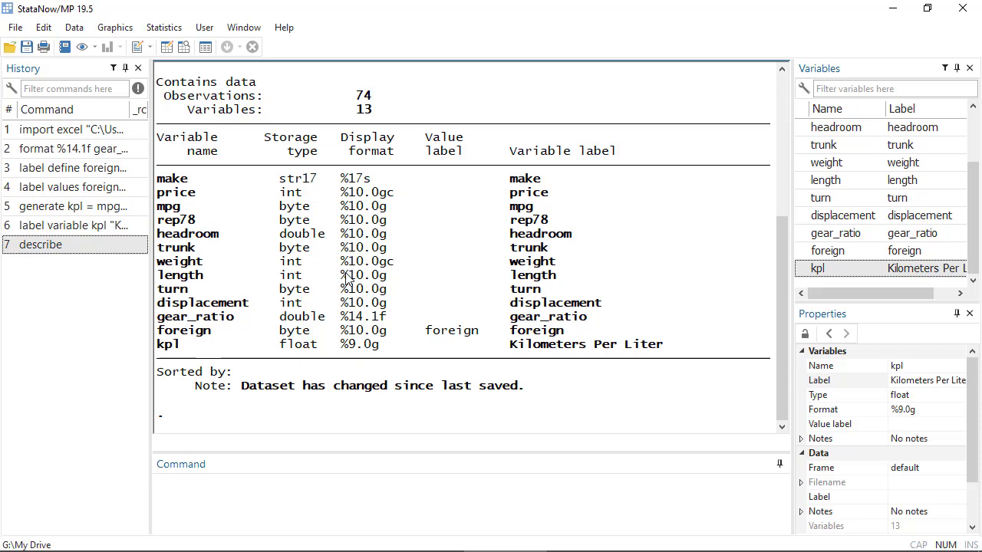
# - Run summary statistics for all variables with the standard display and highlight the summarize command in the output
pyautogui.click(72, 29)
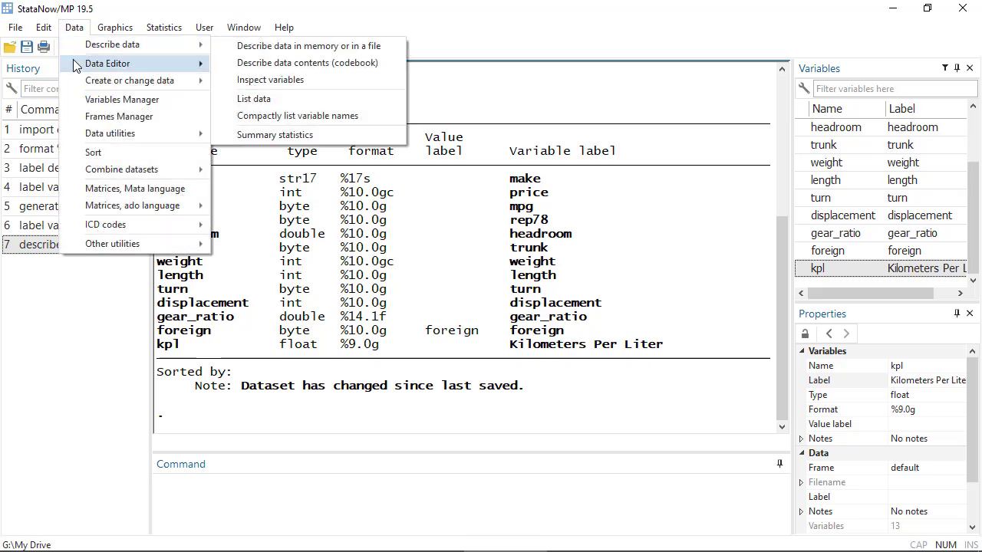
pyautogui.moveTo(77, 84)
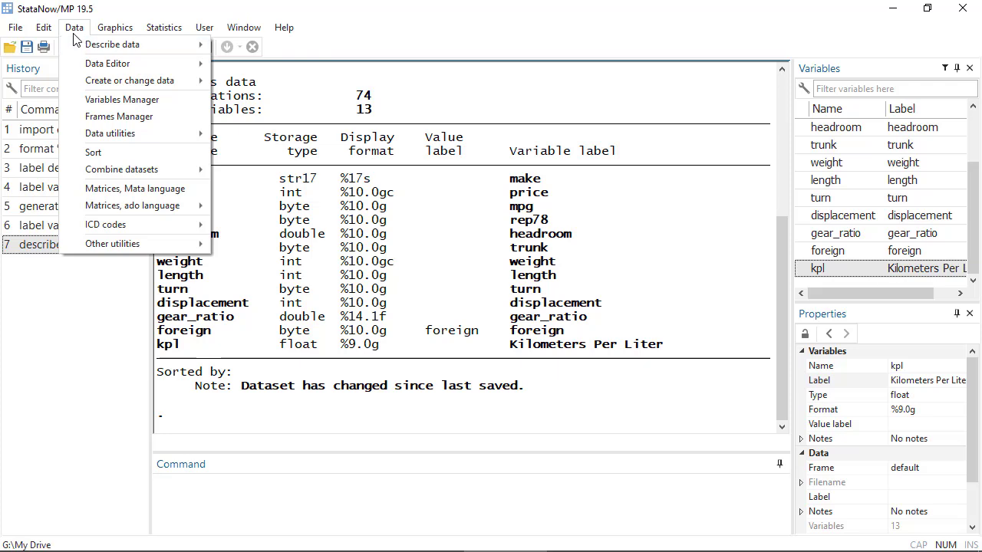
pyautogui.moveTo(151, 48)
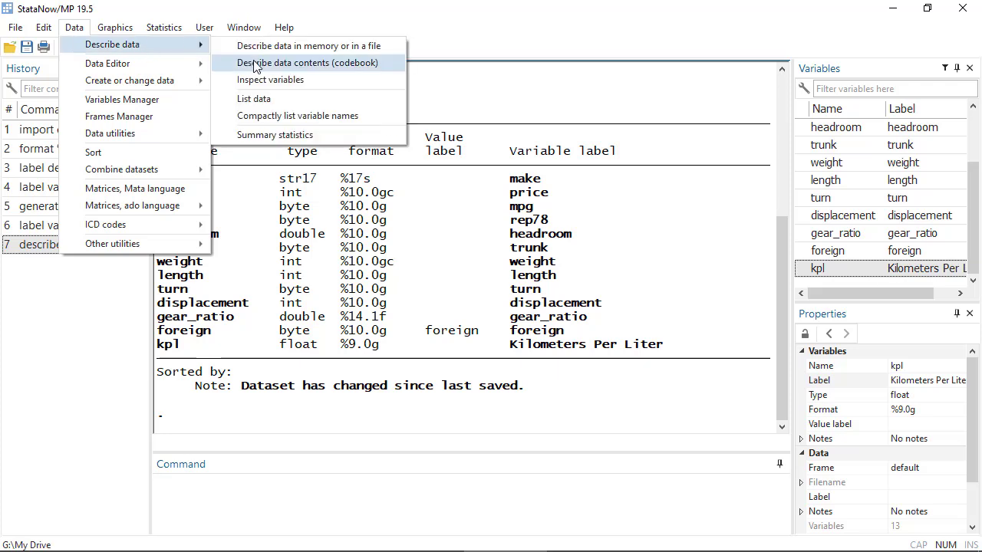
pyautogui.click(233, 136)
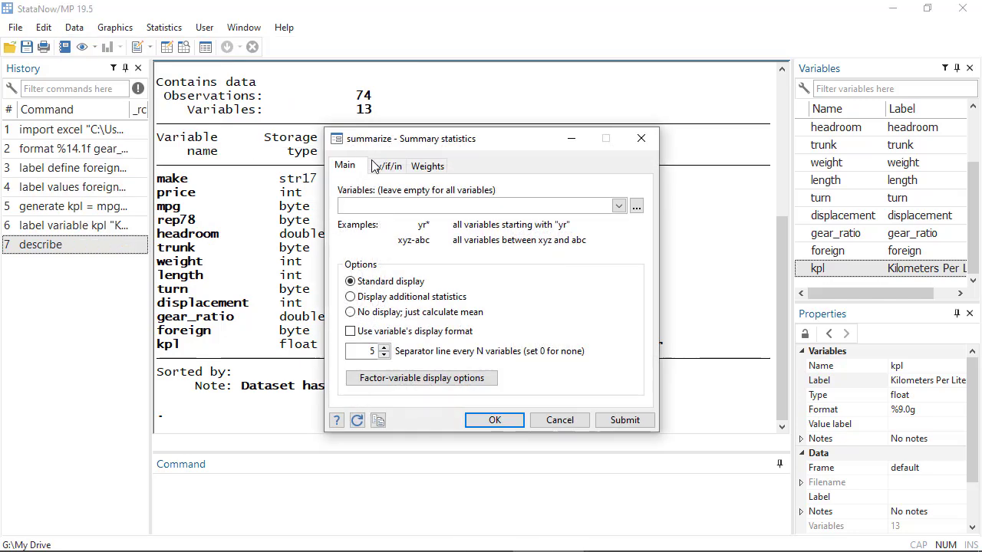
pyautogui.click(619, 205)
pyautogui.click(618, 206)
pyautogui.click(495, 421)
pyautogui.moveTo(170, 138); pyautogui.dragTo(245, 146)
pyautogui.click(256, 165)
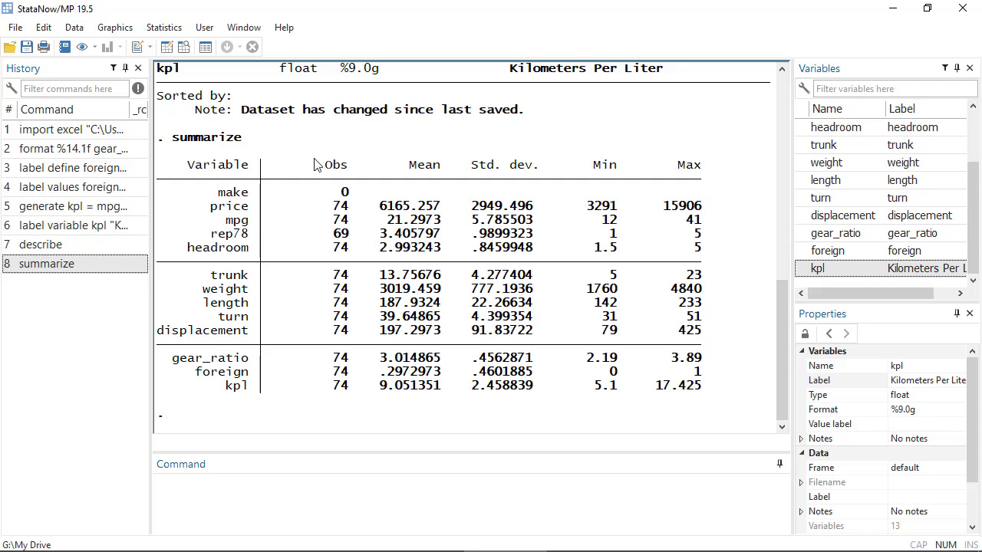
# - Examine the observation counts in the summarize output and check the make column's values in the Data Editor
pyautogui.moveTo(314, 165); pyautogui.dragTo(328, 287)
pyautogui.click(328, 285)
pyautogui.moveTo(331, 192); pyautogui.dragTo(349, 192)
pyautogui.click(168, 47)
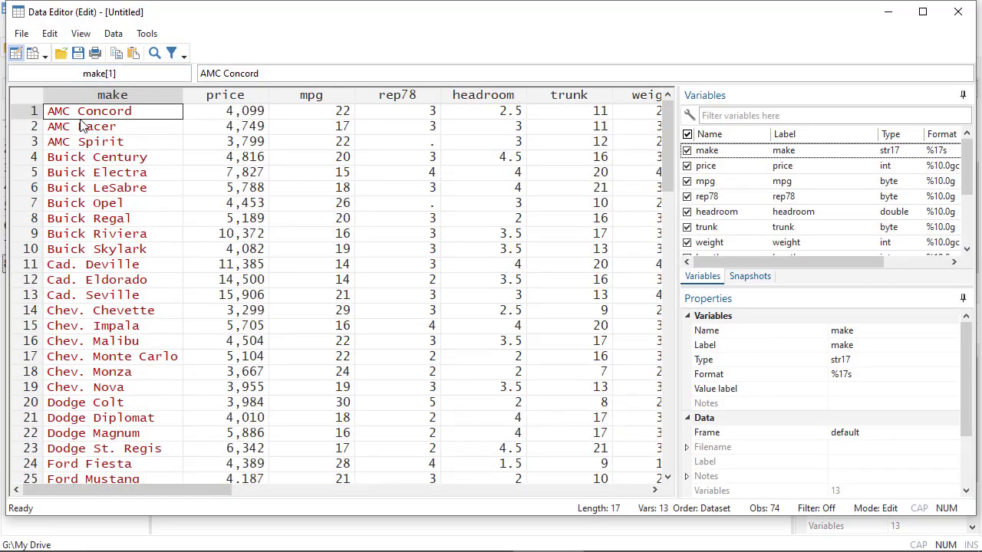
pyautogui.click(958, 11)
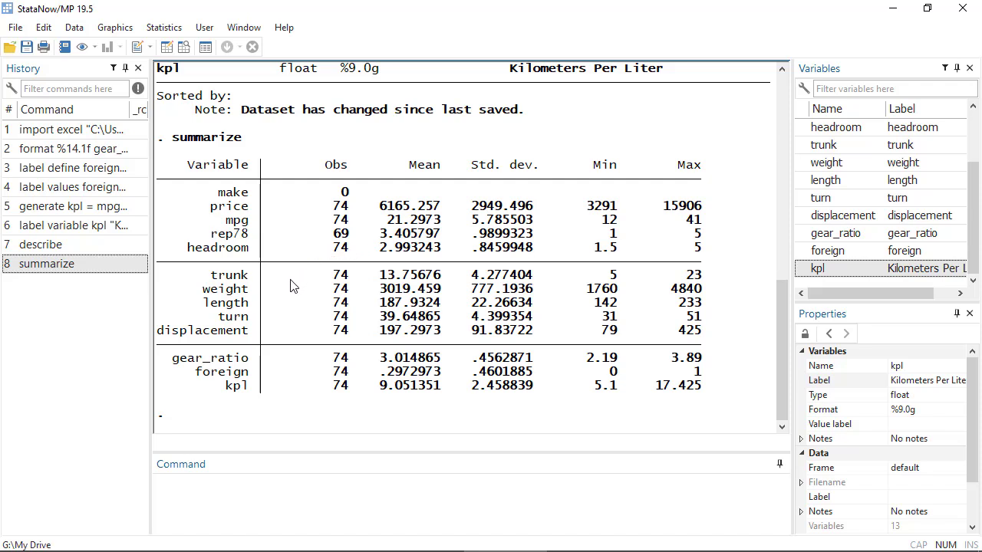
# - Plot a density histogram of mpg as continuous data and reduce the graph window to sit beside the histogram dialog
pyautogui.click(101, 30)
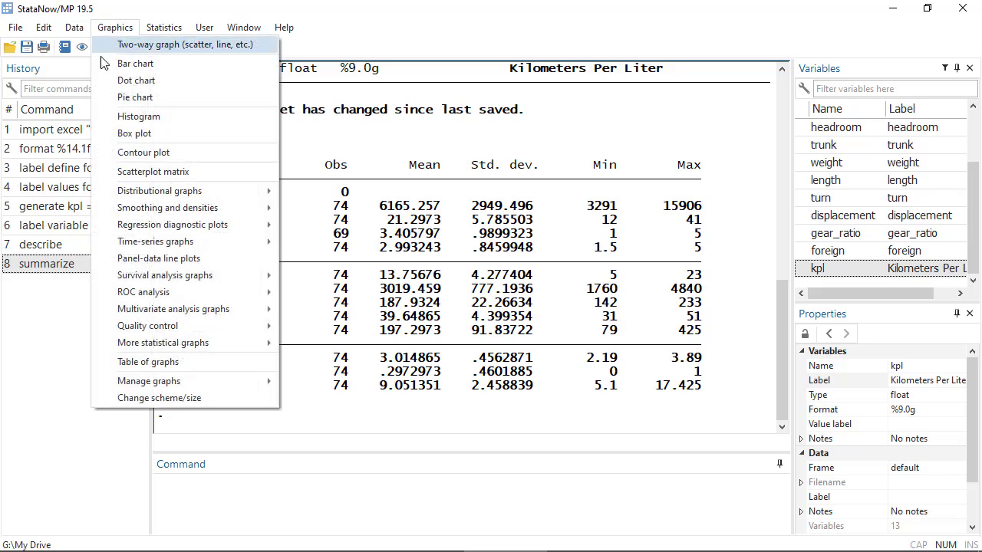
pyautogui.click(108, 122)
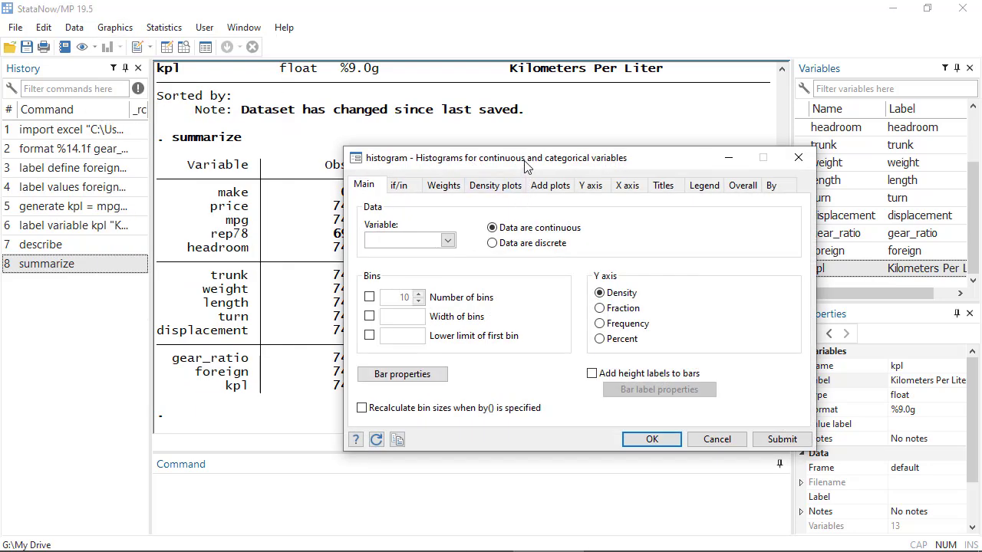
pyautogui.moveTo(526, 164); pyautogui.dragTo(456, 127)
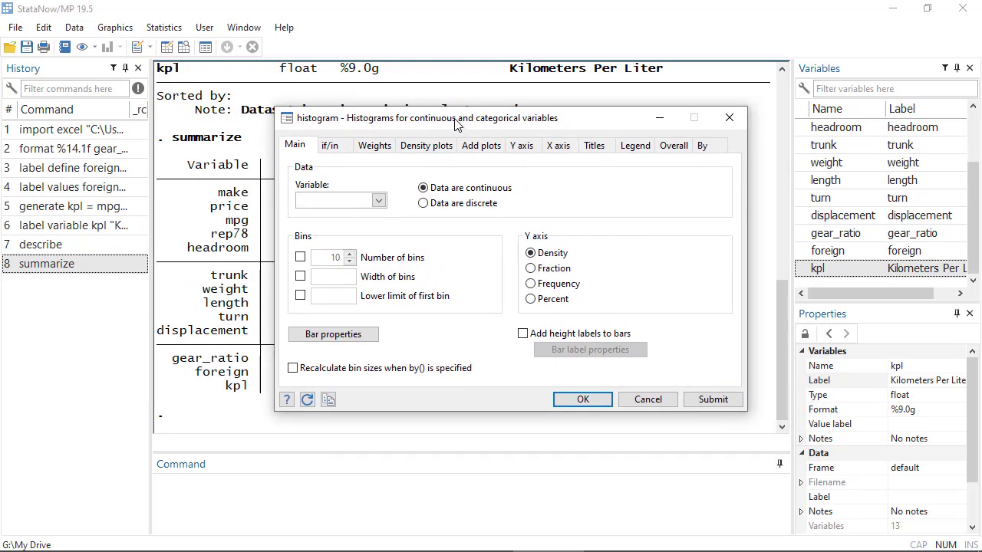
pyautogui.click(378, 200)
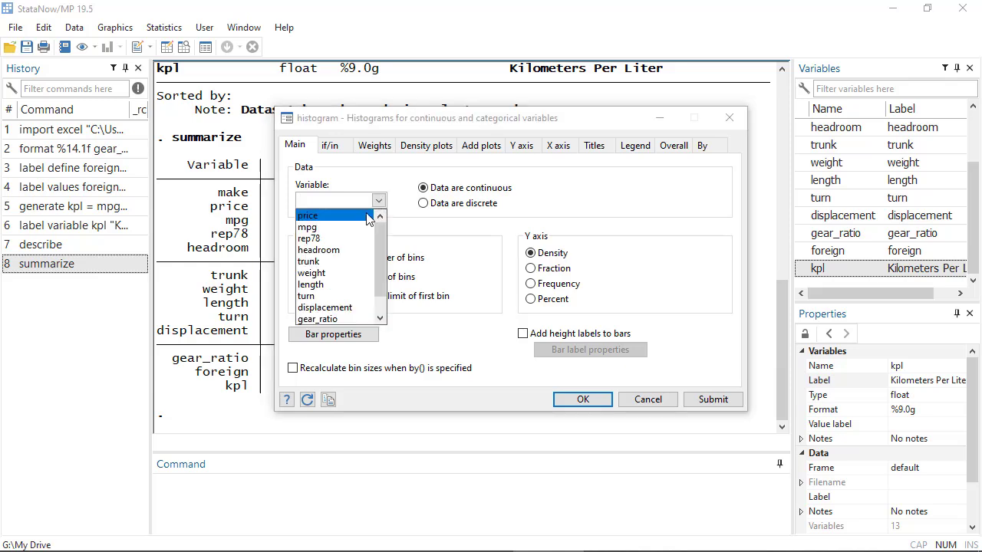
pyautogui.click(360, 227)
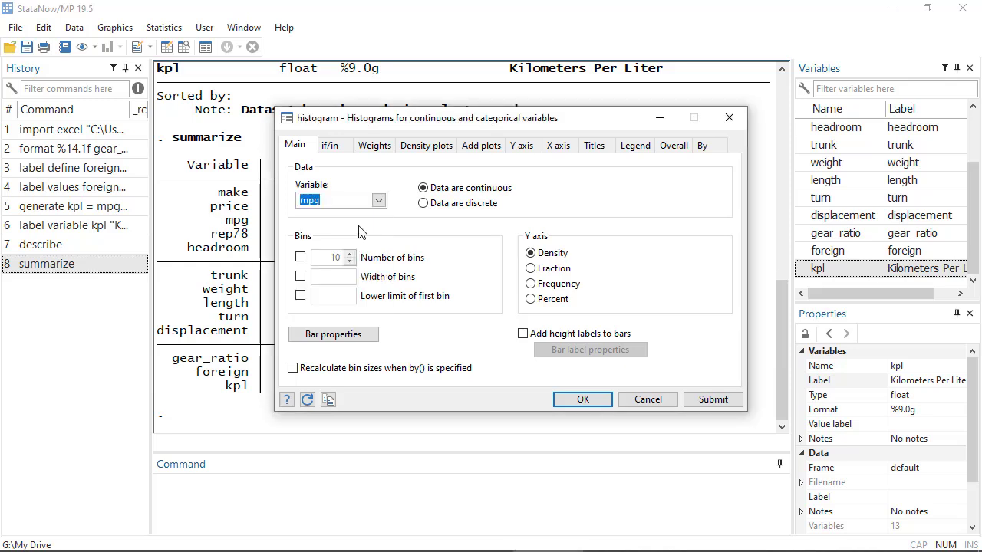
pyautogui.moveTo(539, 123); pyautogui.dragTo(772, 46)
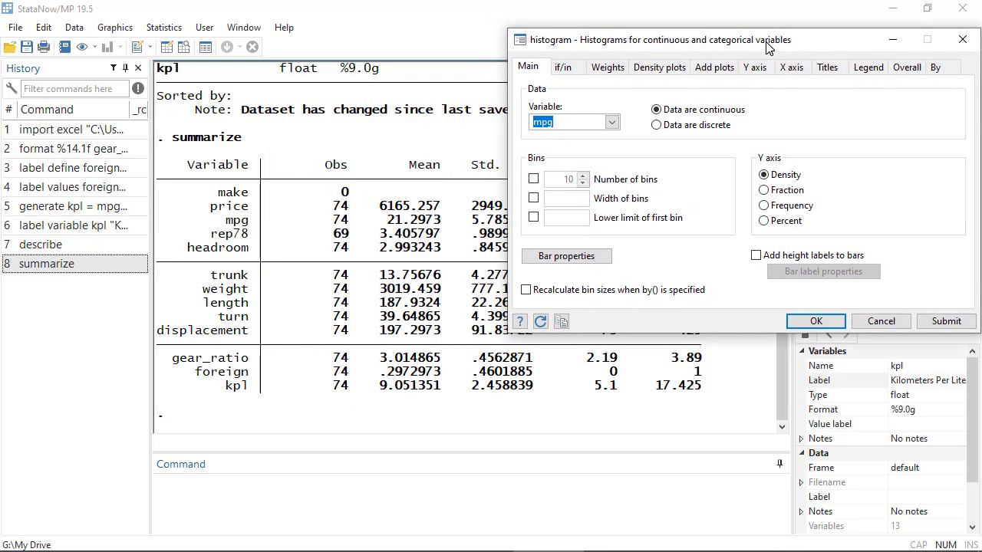
pyautogui.click(937, 322)
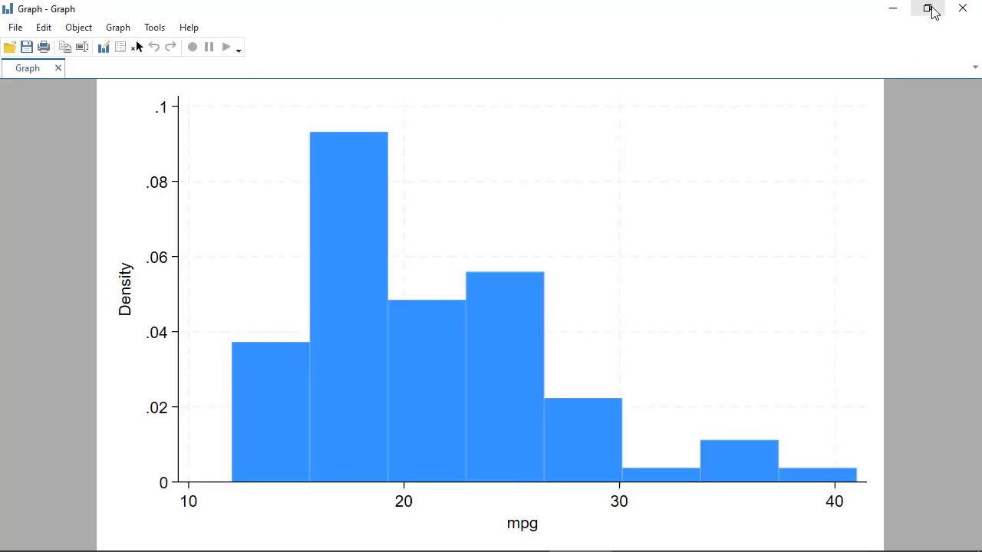
pyautogui.click(928, 8)
pyautogui.moveTo(541, 61); pyautogui.dragTo(493, 26)
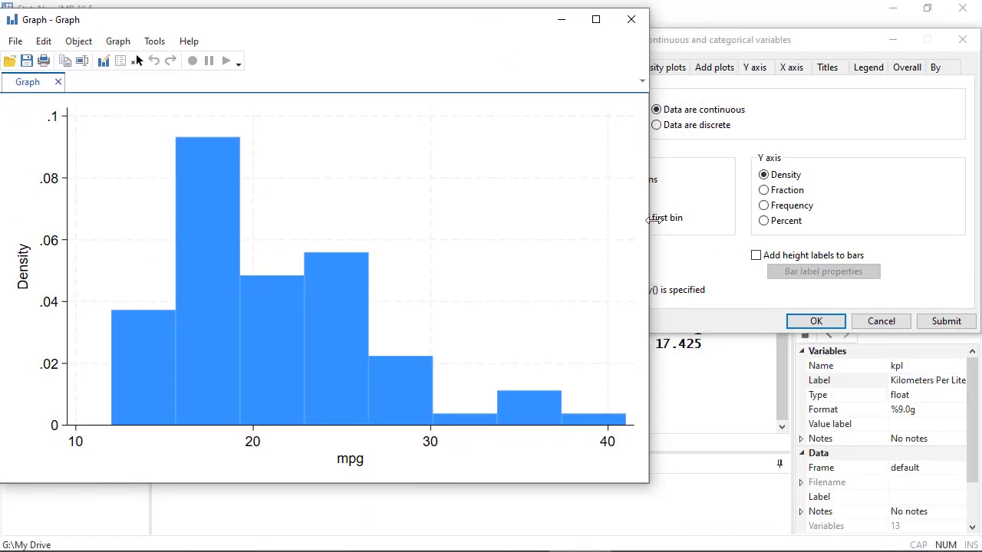
# - Set the mpg histogram's number of bins to 12 and redraw it
pyautogui.click(713, 171)
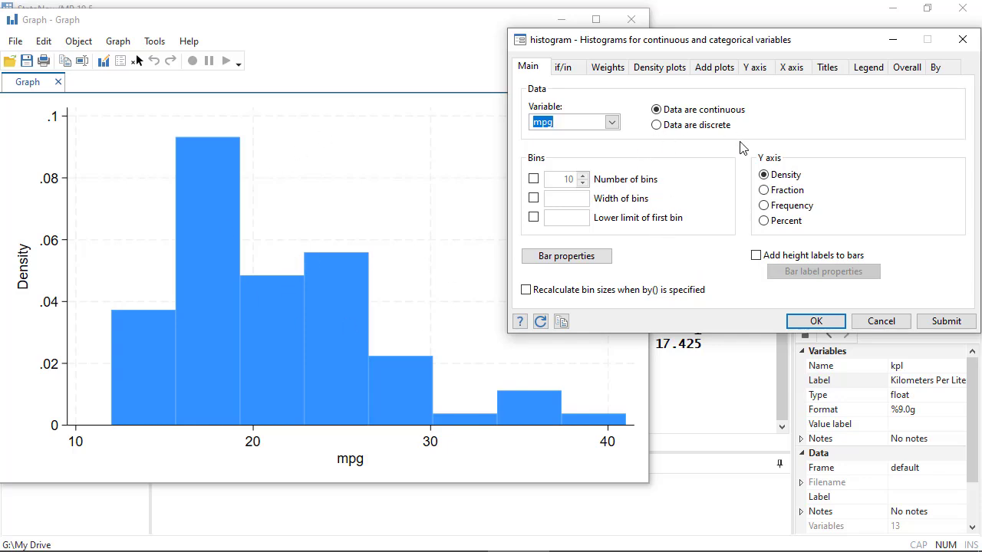
pyautogui.click(534, 179)
pyautogui.click(583, 176)
pyautogui.click(583, 176)
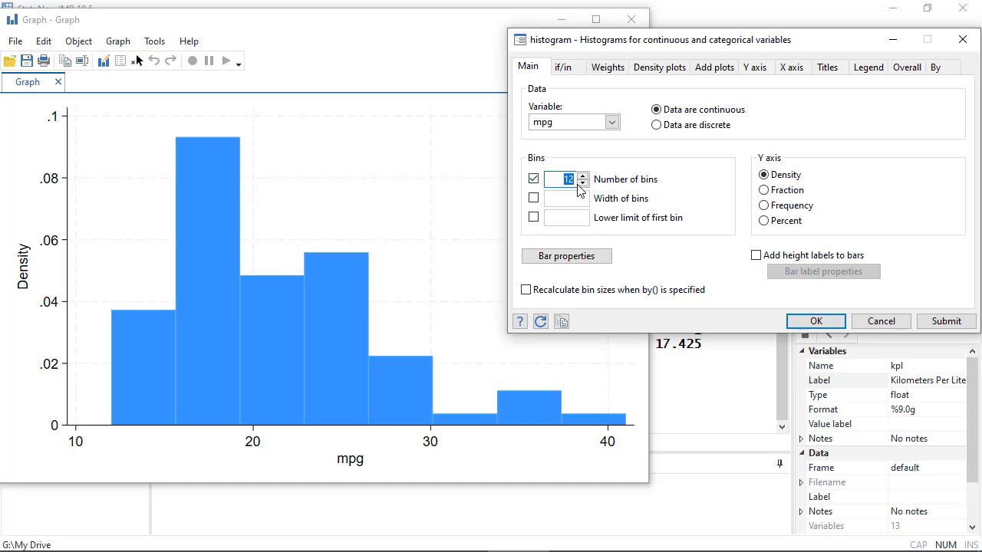
pyautogui.click(934, 322)
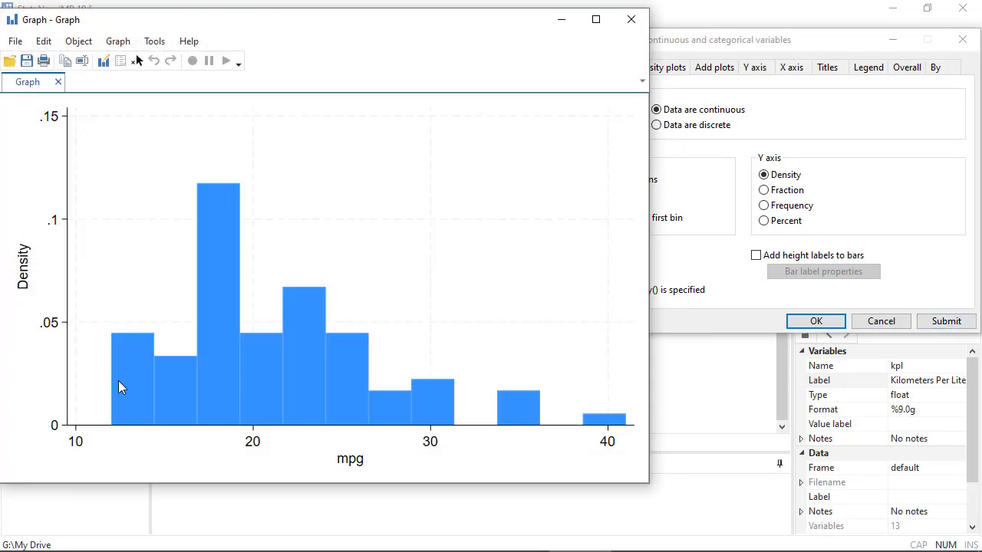
# - Add a normal-density plot to the mpg histogram, redraw it, and close the graph window
pyautogui.click(727, 268)
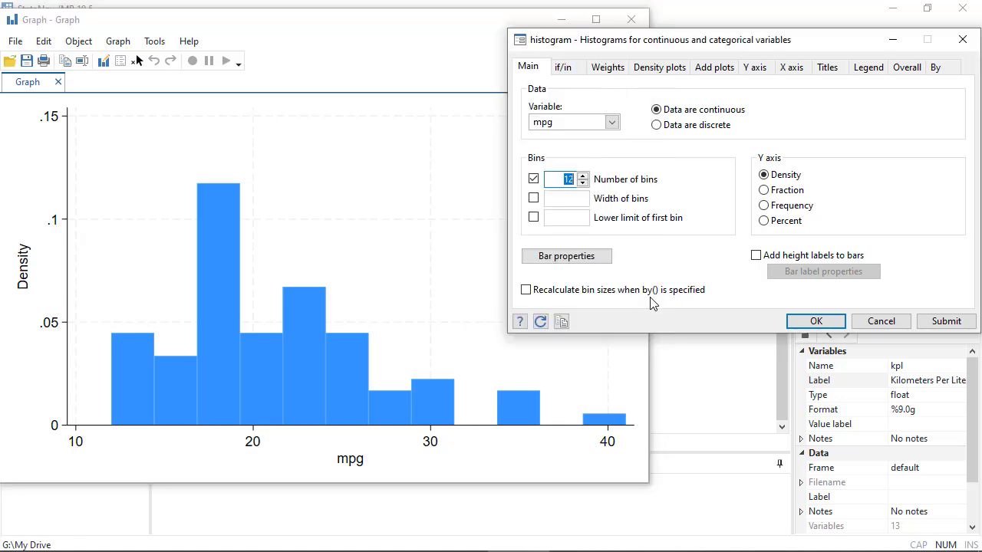
pyautogui.click(704, 70)
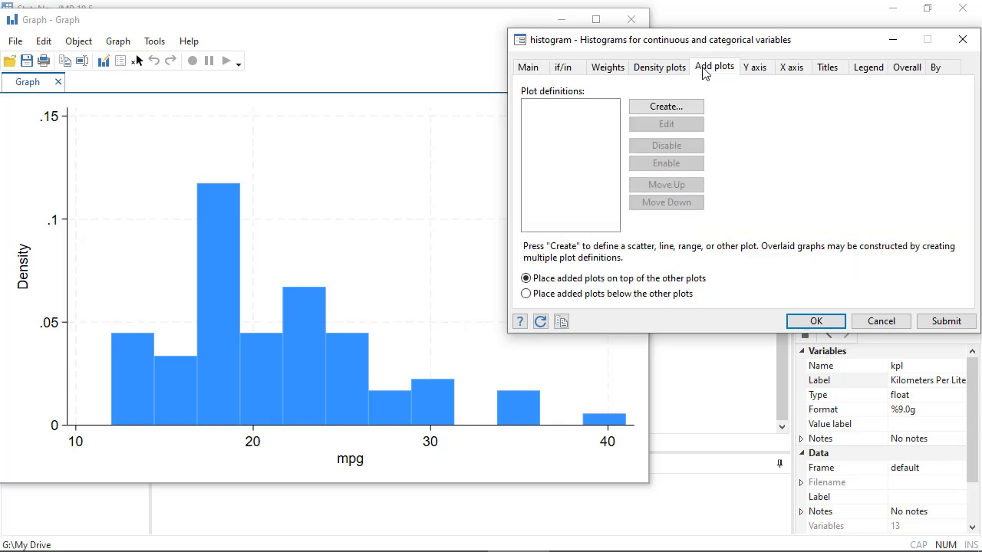
pyautogui.click(656, 73)
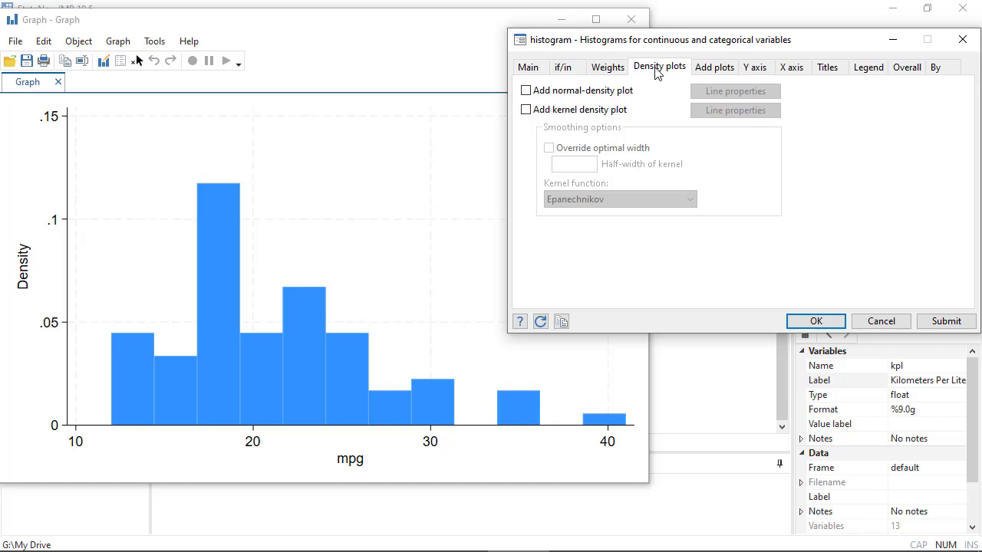
pyautogui.click(526, 91)
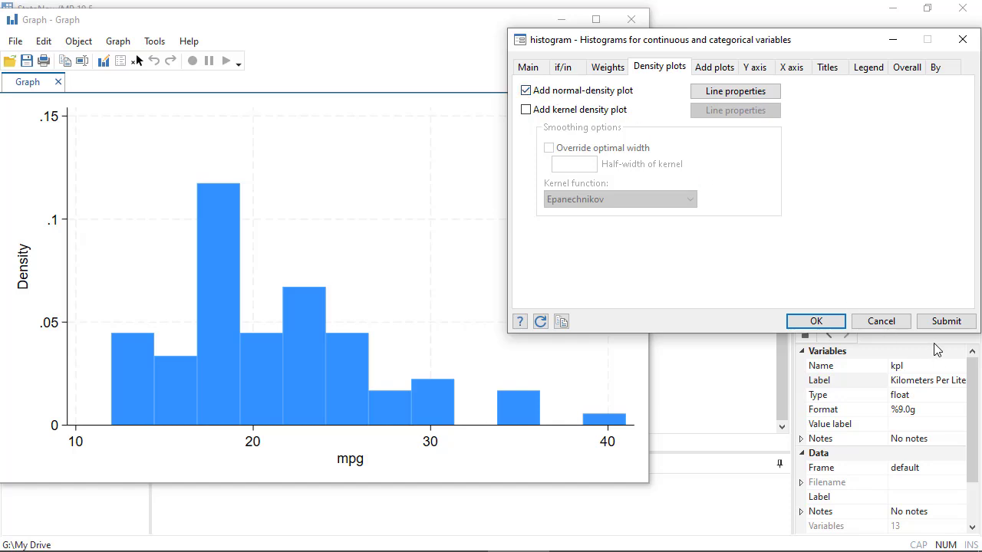
pyautogui.click(827, 326)
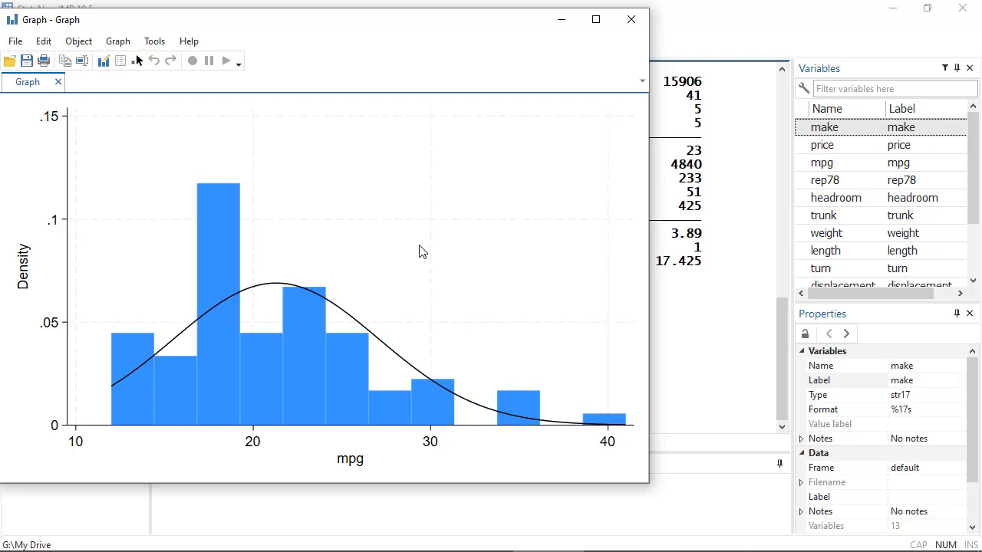
pyautogui.click(630, 21)
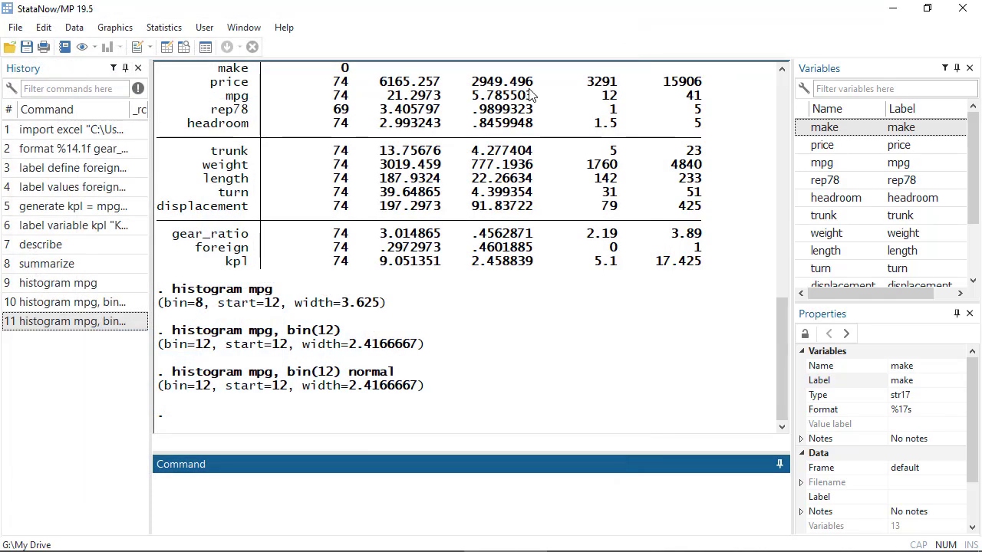
# - Plot a pie chart by categories of the foreign variable, and close its dialog and graph window
pyautogui.click(103, 29)
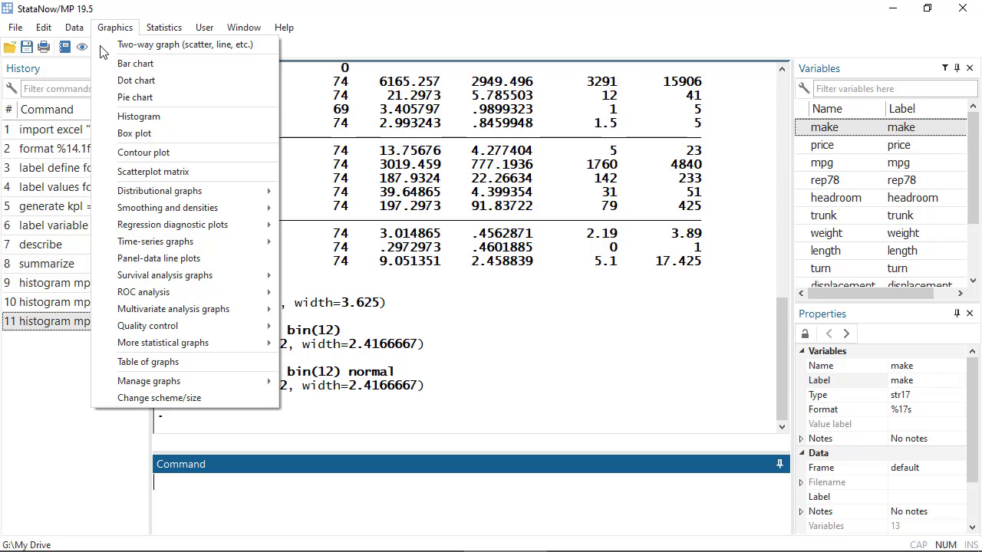
pyautogui.click(135, 97)
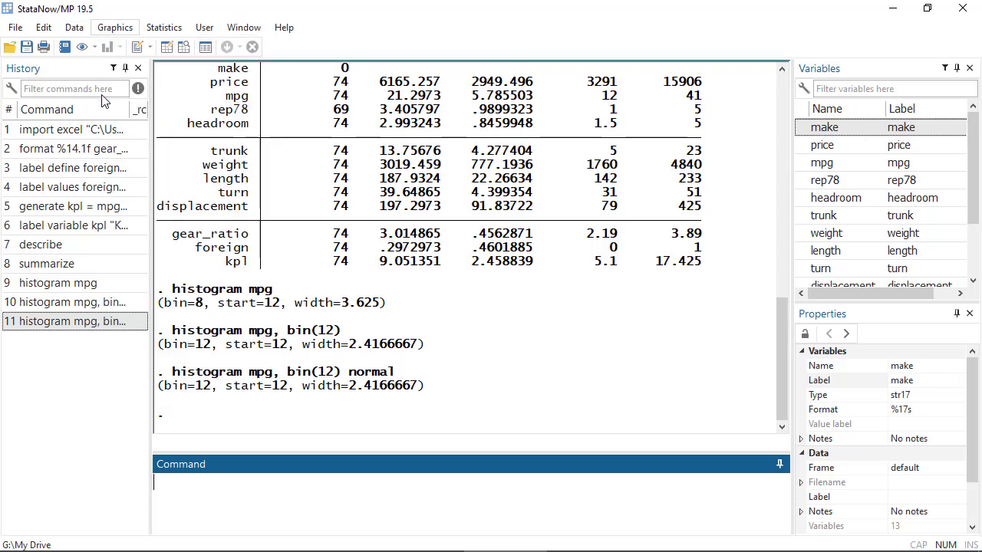
pyautogui.click(639, 192)
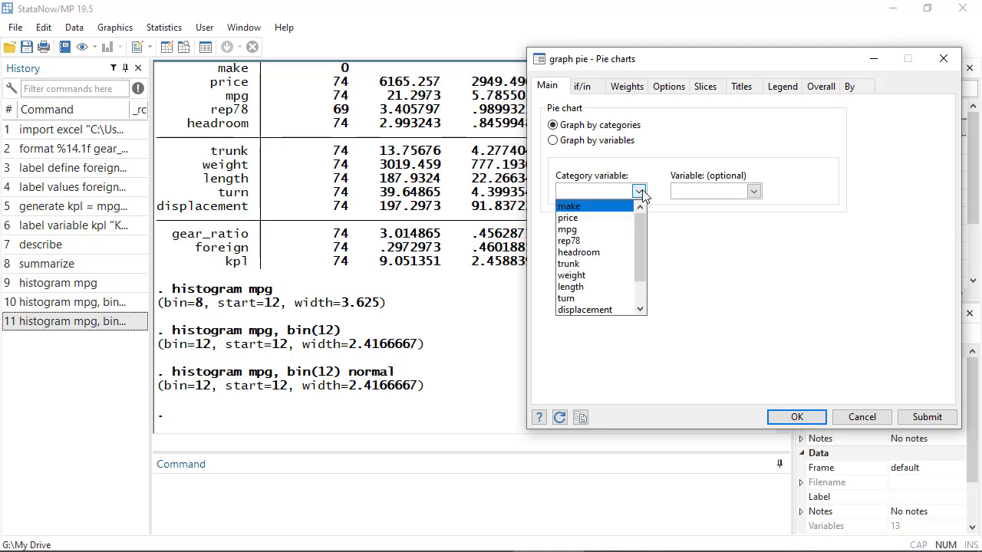
pyautogui.scroll(-1, 642, 230)
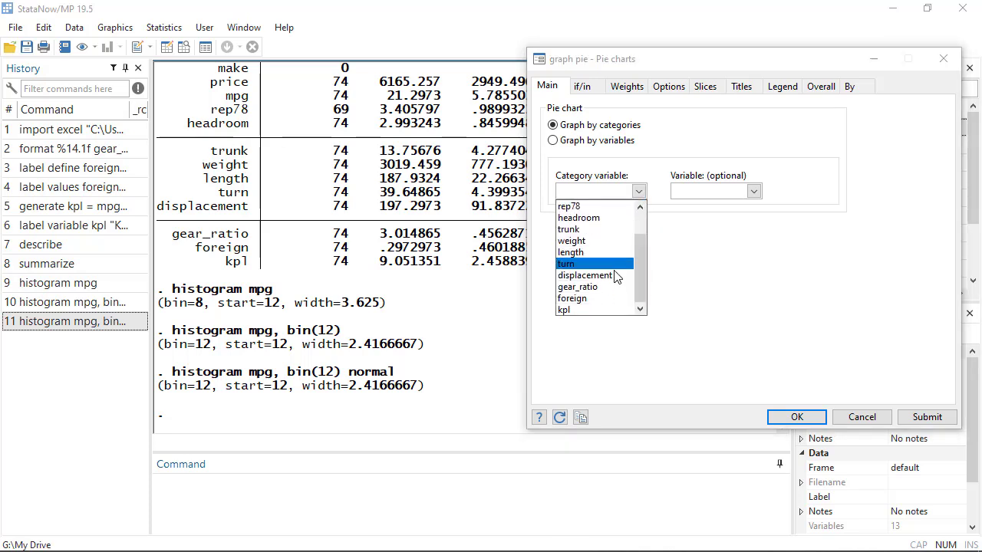
pyautogui.click(612, 298)
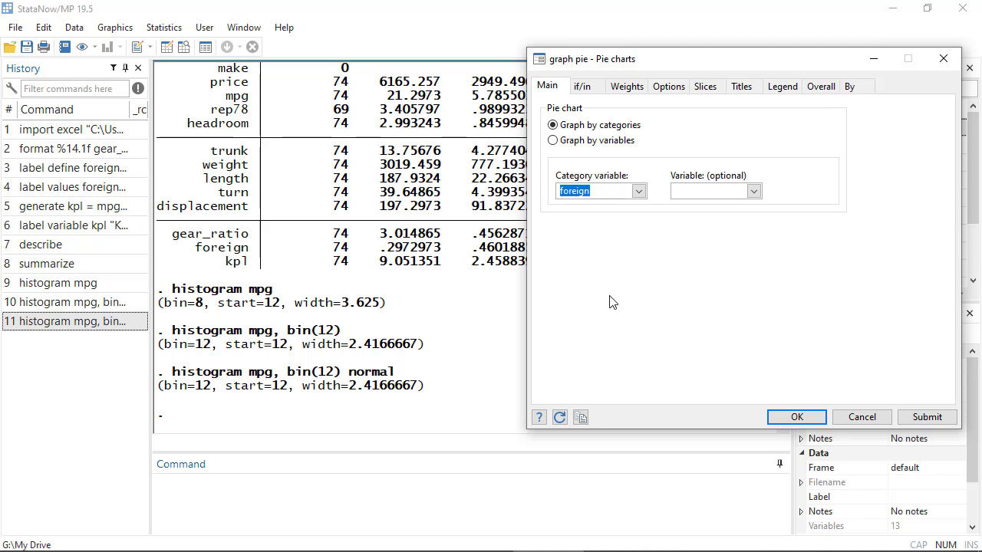
pyautogui.moveTo(649, 59); pyautogui.dragTo(596, 43)
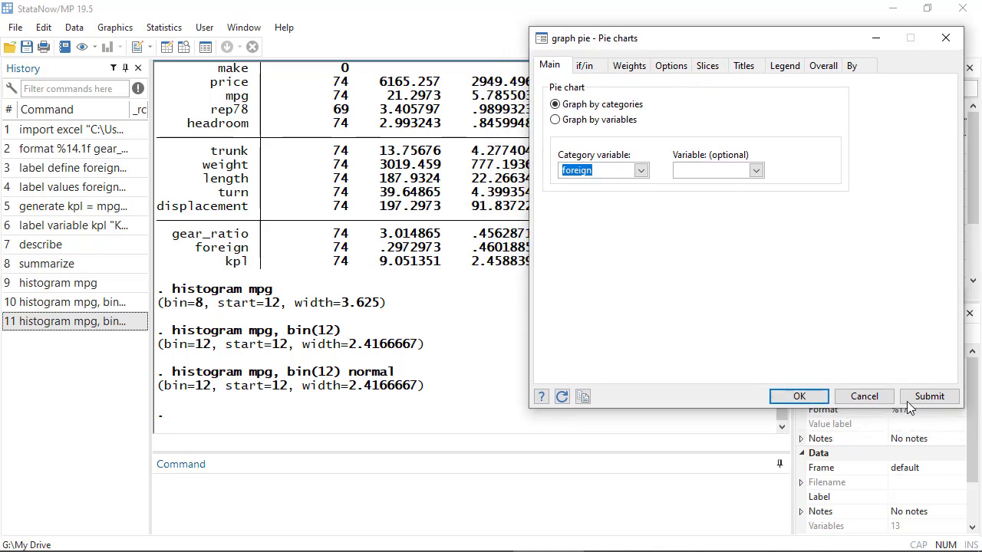
pyautogui.click(929, 396)
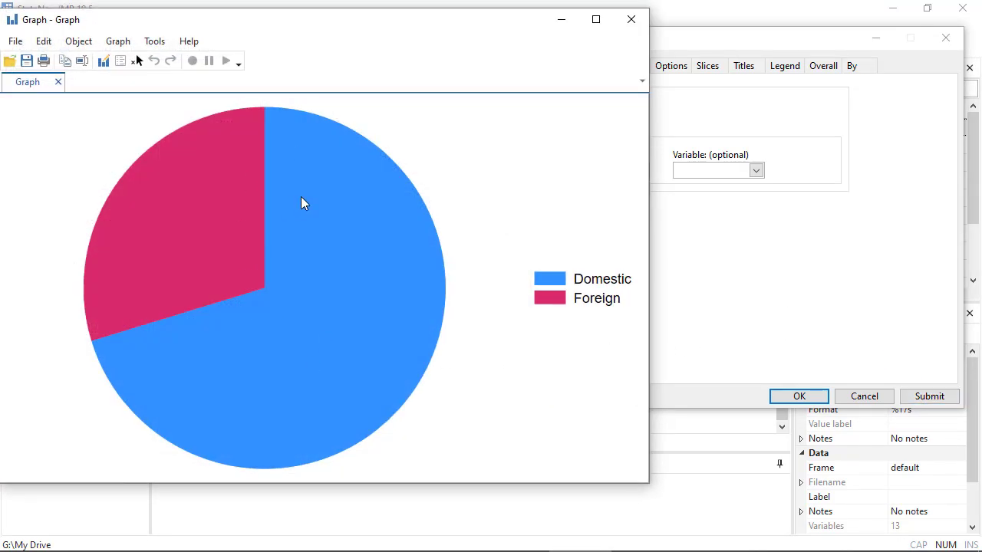
pyautogui.click(809, 287)
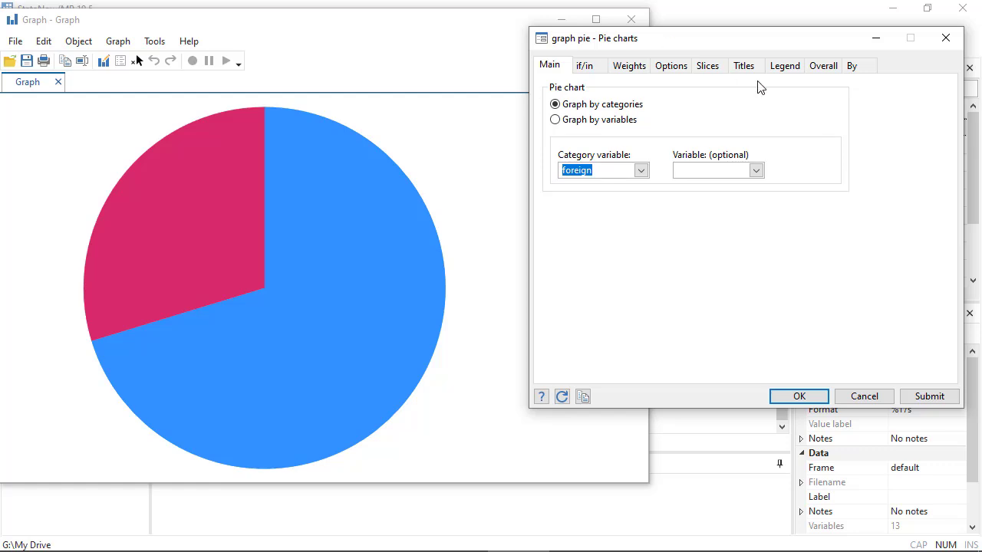
pyautogui.click(864, 396)
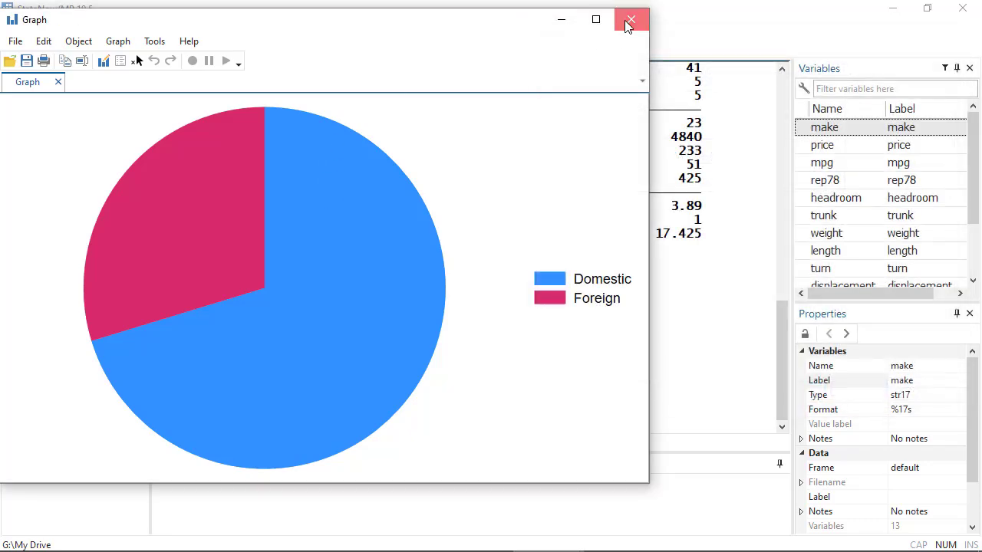
pyautogui.click(628, 26)
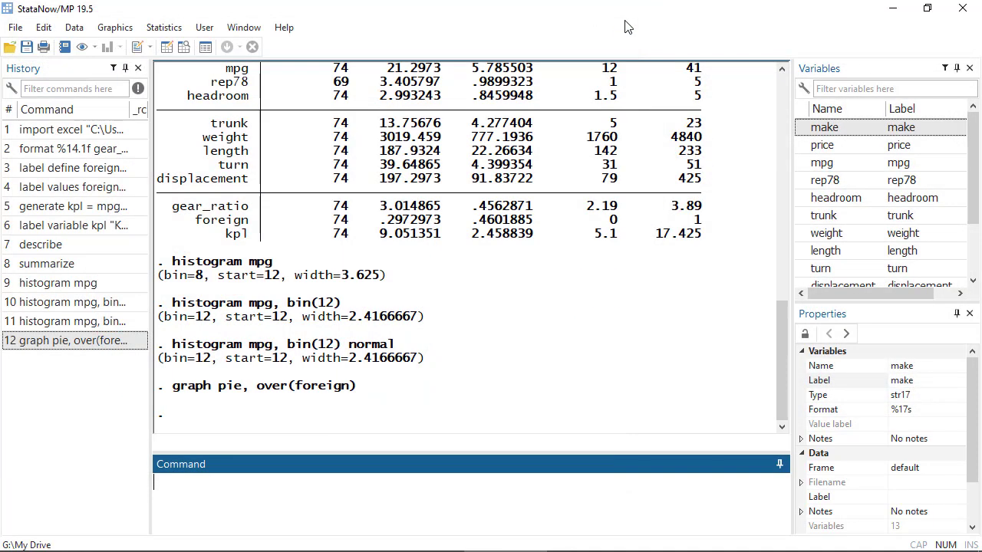
# - Set up a vertical box plot of the mpg variable
pyautogui.click(162, 28)
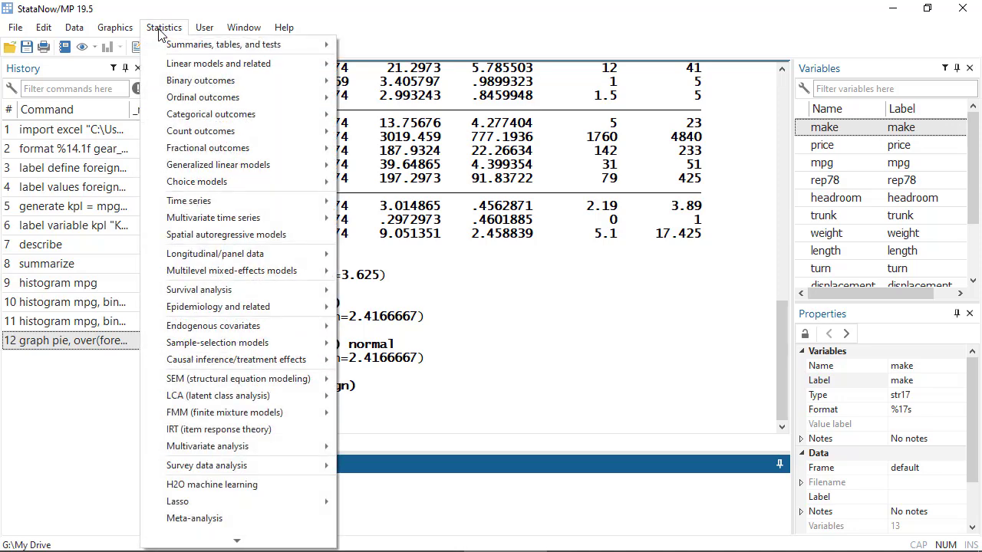
pyautogui.moveTo(117, 35)
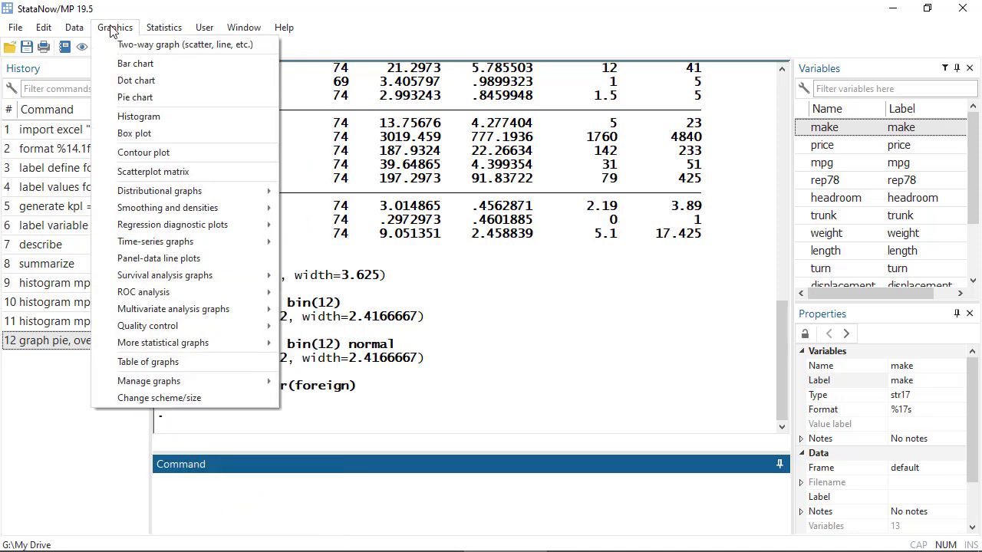
pyautogui.click(109, 135)
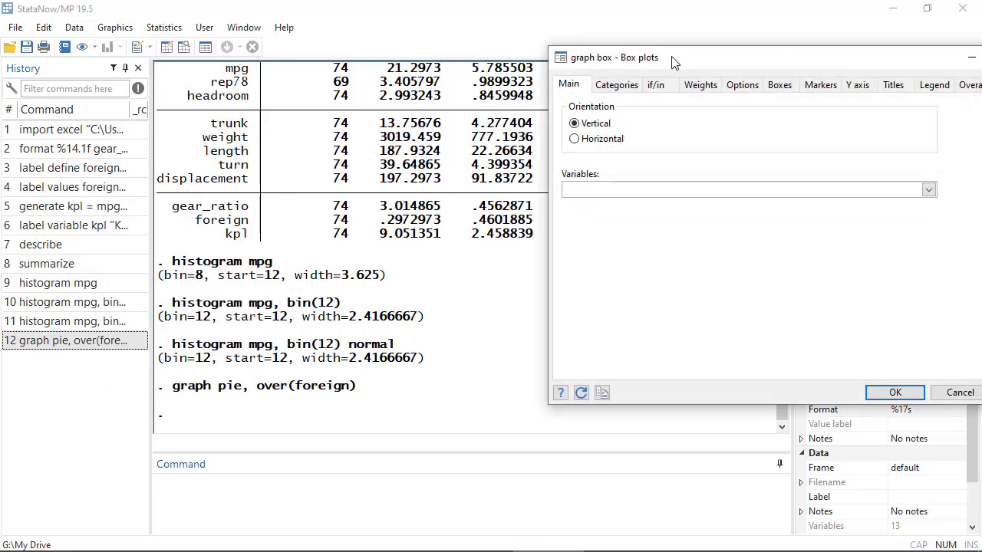
pyautogui.moveTo(675, 63); pyautogui.dragTo(589, 41)
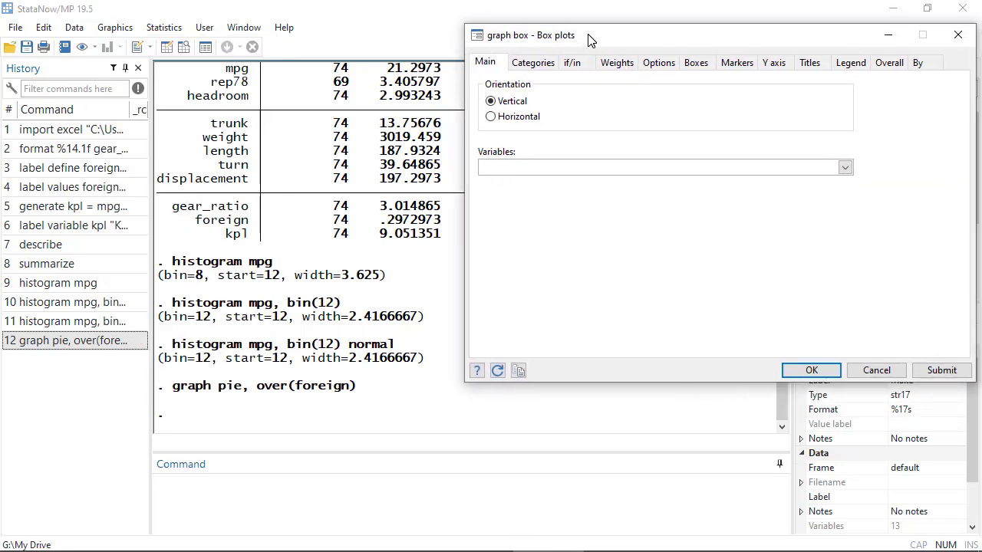
pyautogui.click(845, 169)
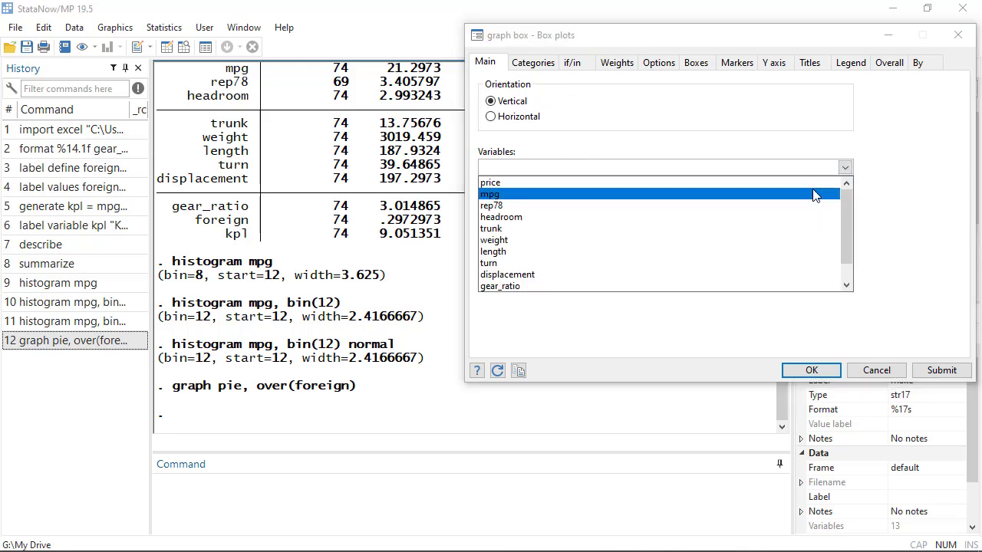
pyautogui.click(489, 194)
pyautogui.click(589, 135)
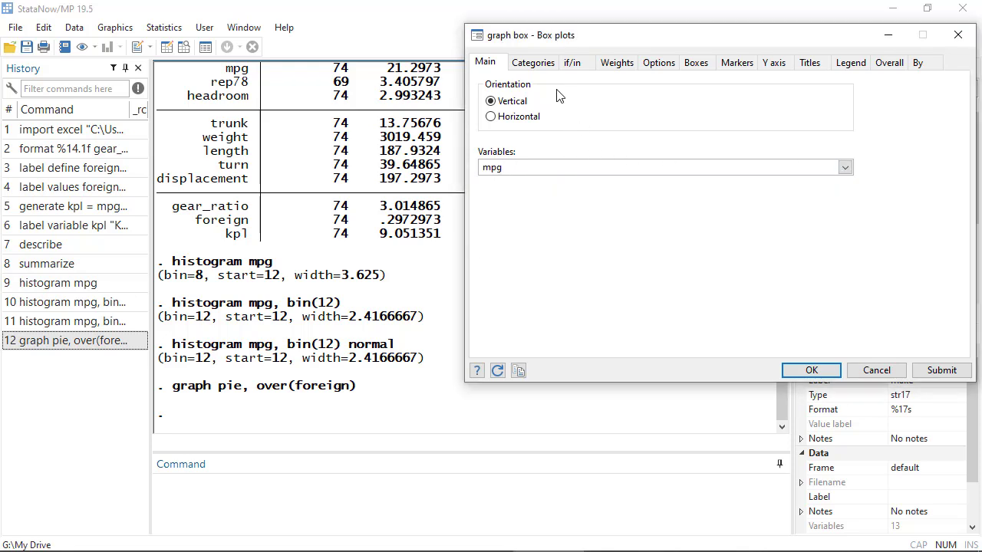
# - Group the mpg box plot by the foreign variable and draw it while keeping its settings available
pyautogui.click(530, 66)
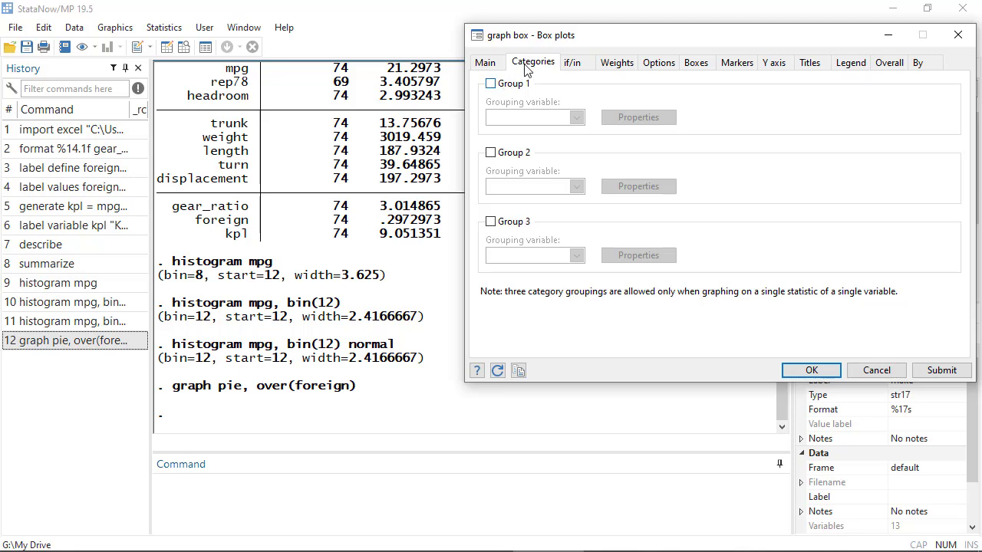
pyautogui.click(491, 84)
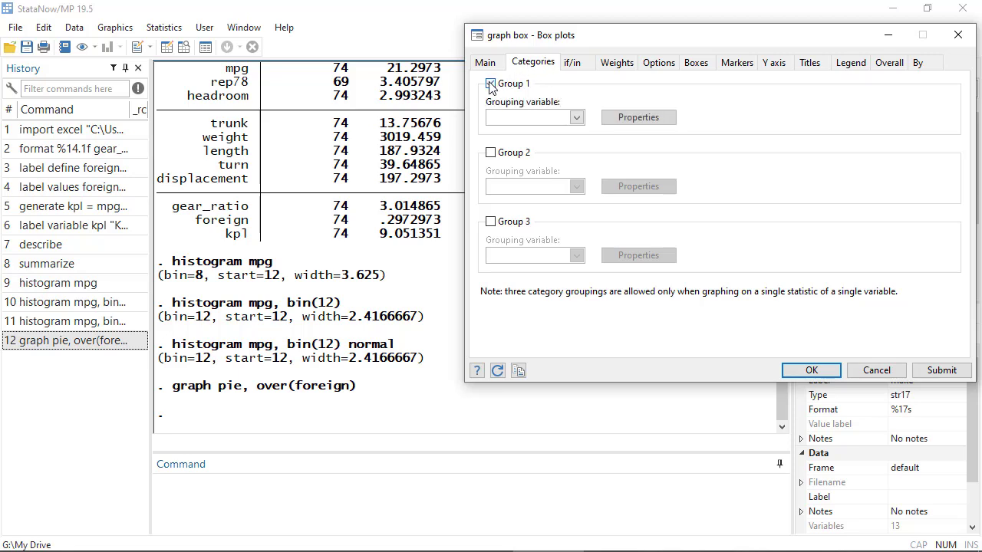
pyautogui.click(577, 118)
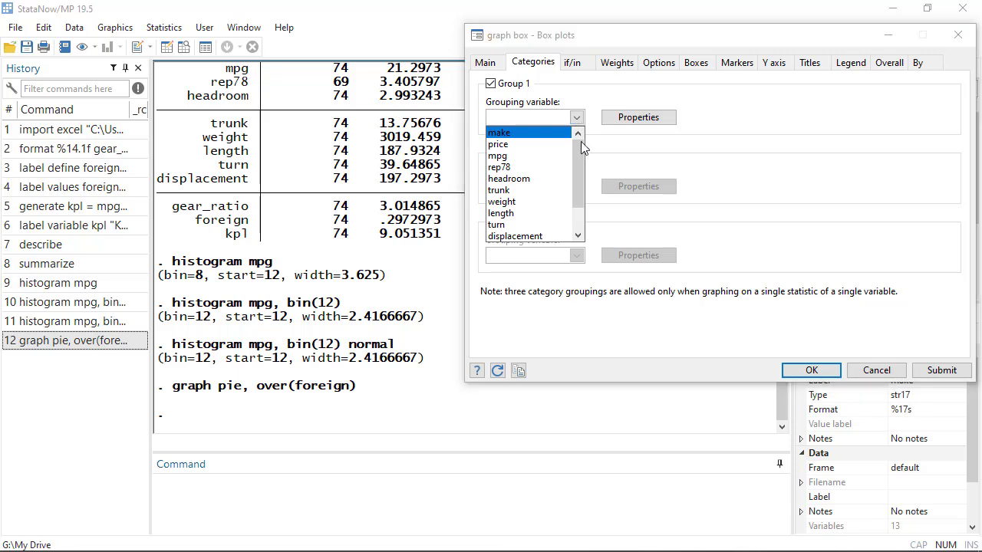
pyautogui.moveTo(581, 141); pyautogui.dragTo(581, 168)
pyautogui.click(556, 224)
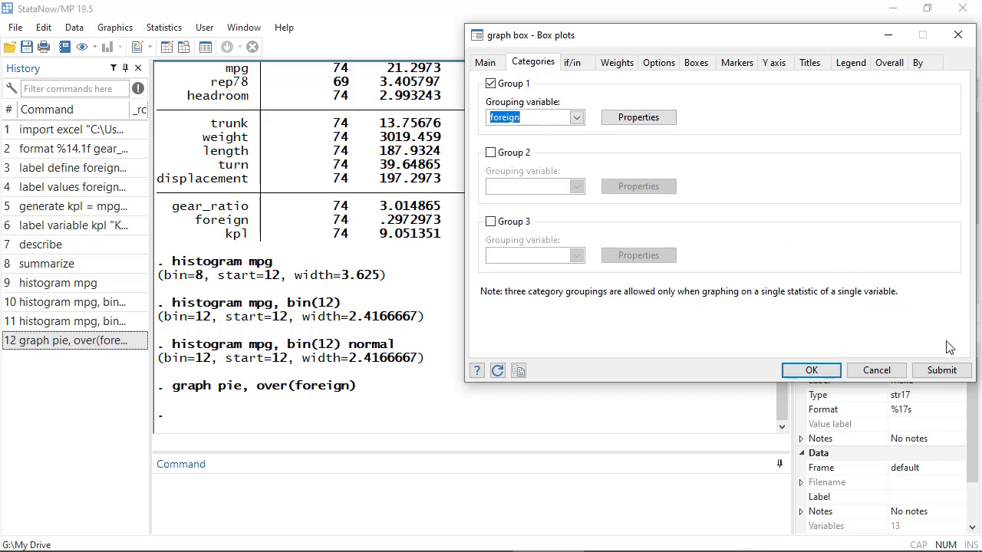
pyautogui.click(962, 375)
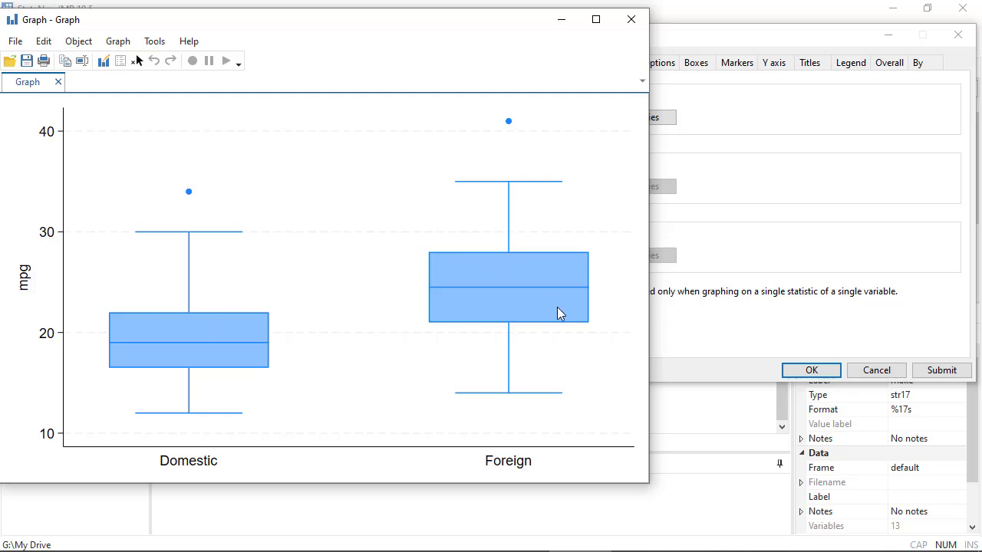
# - Redraw the mpg box plot with horizontal orientation and close the graph window
pyautogui.click(752, 263)
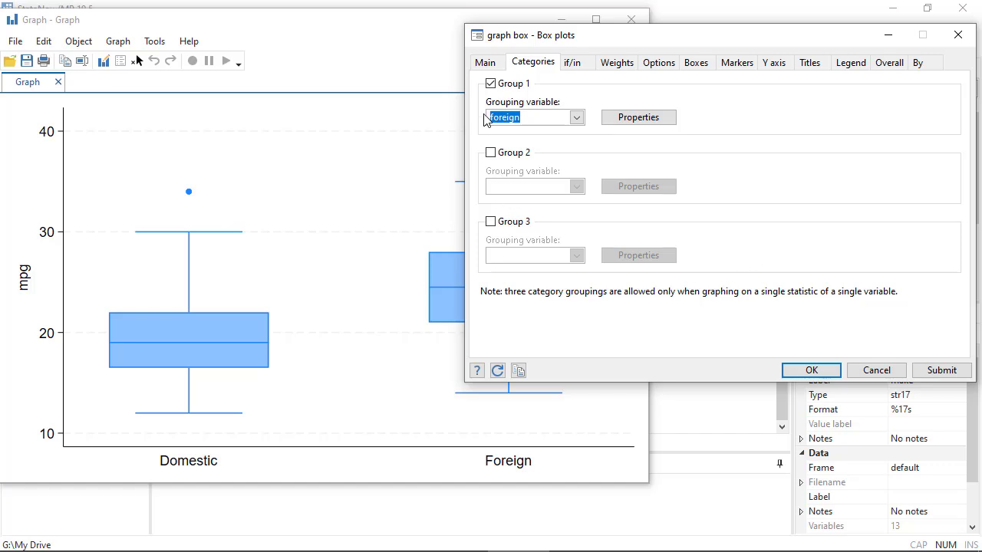
pyautogui.click(486, 63)
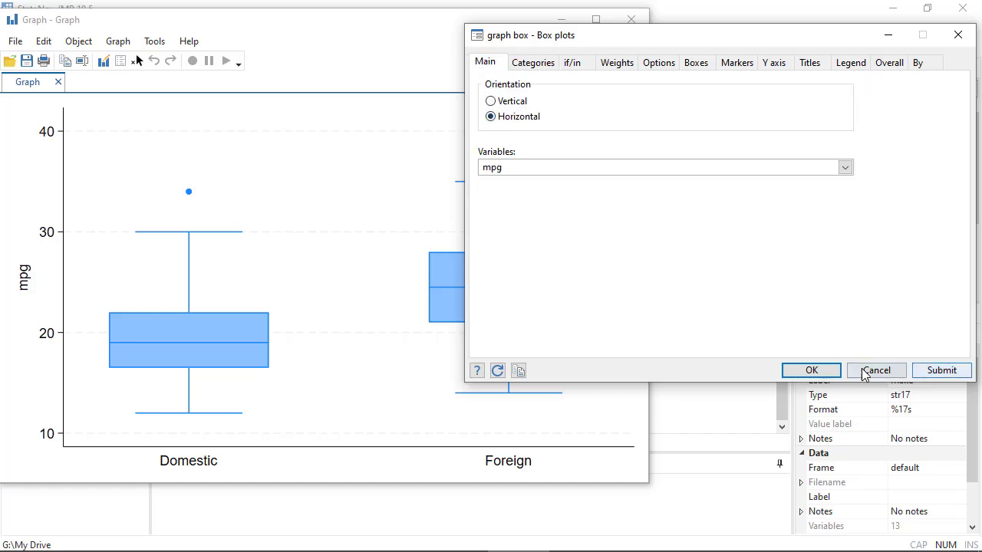
pyautogui.click(812, 371)
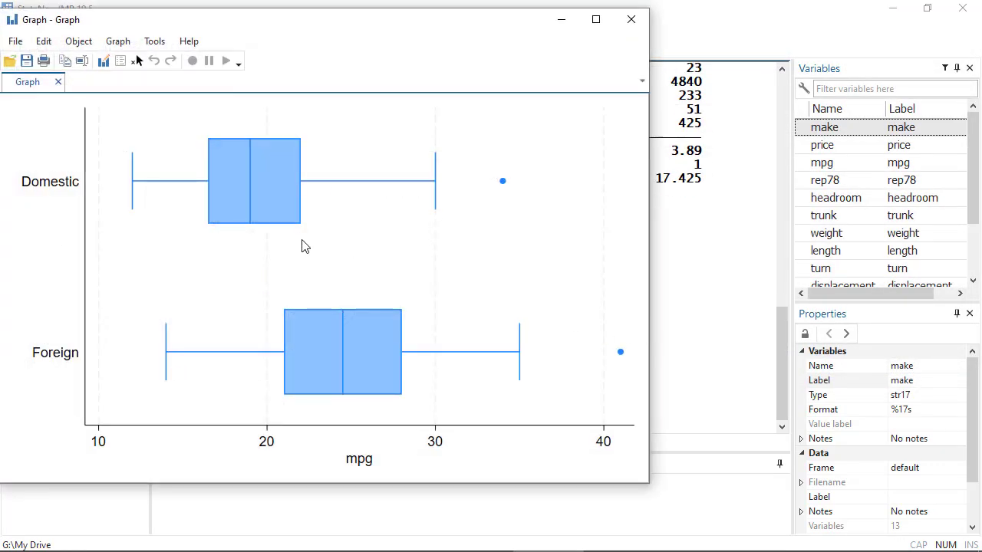
pyautogui.moveTo(318, 25); pyautogui.dragTo(340, 22)
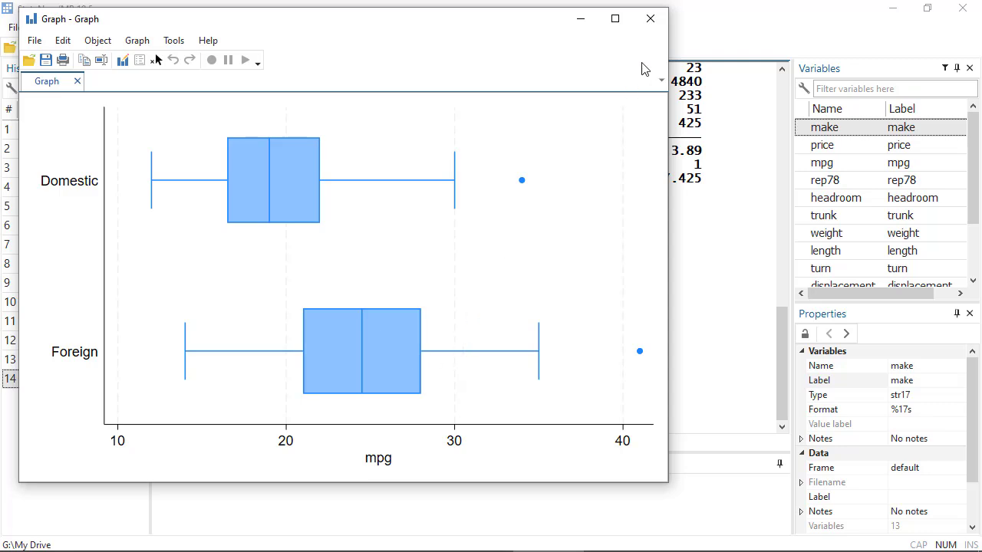
pyautogui.click(651, 19)
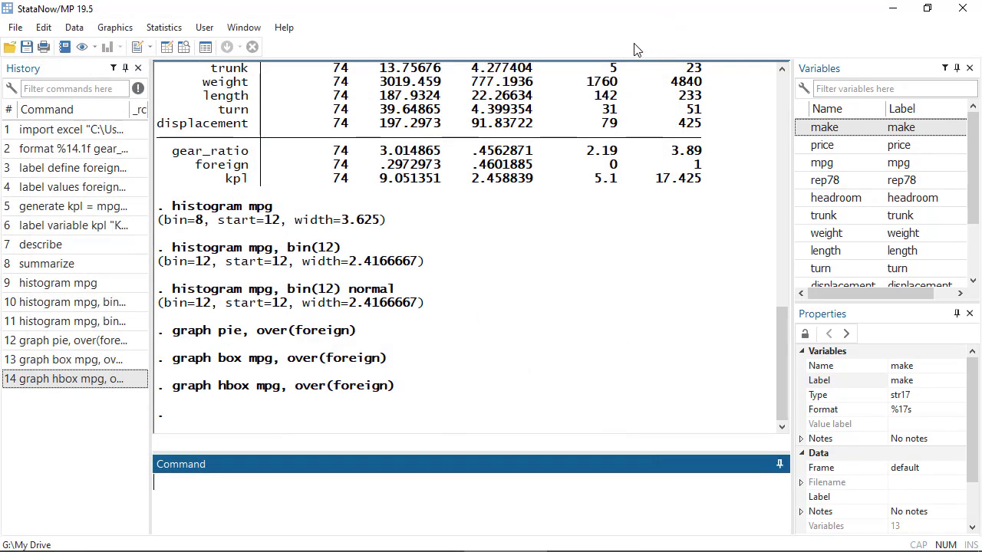
# - Start a two-way graph and create a new plot definition for it
pyautogui.click(97, 33)
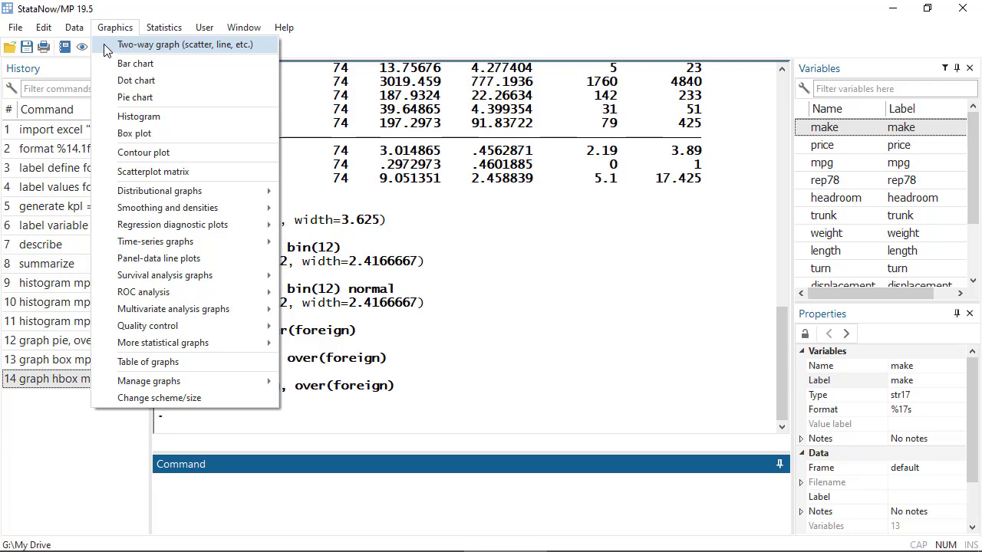
pyautogui.click(107, 51)
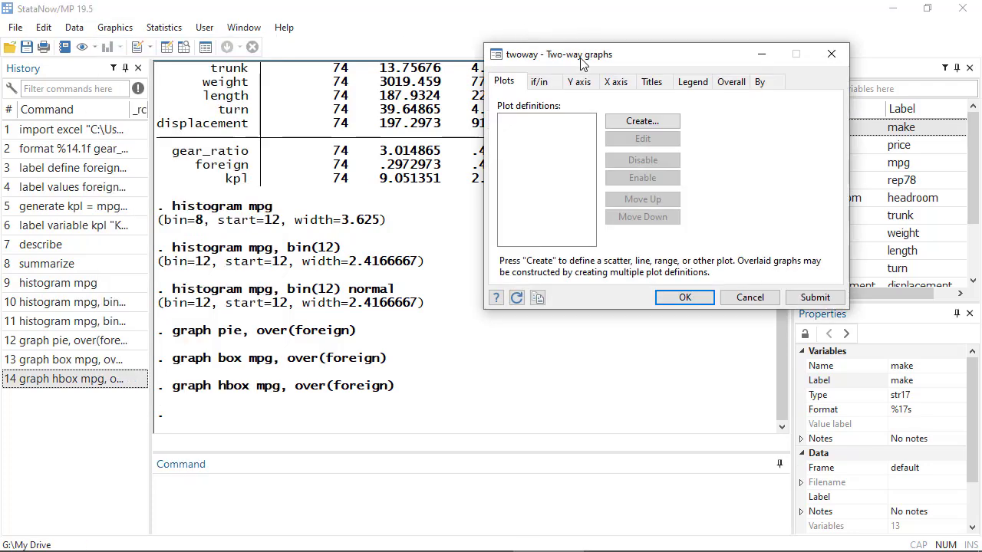
pyautogui.moveTo(583, 58); pyautogui.dragTo(696, 41)
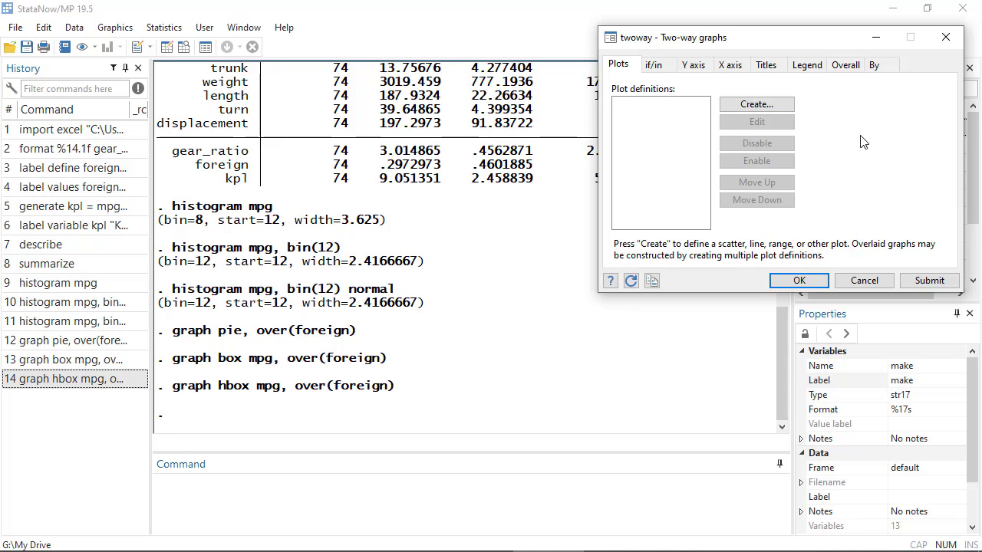
pyautogui.click(787, 105)
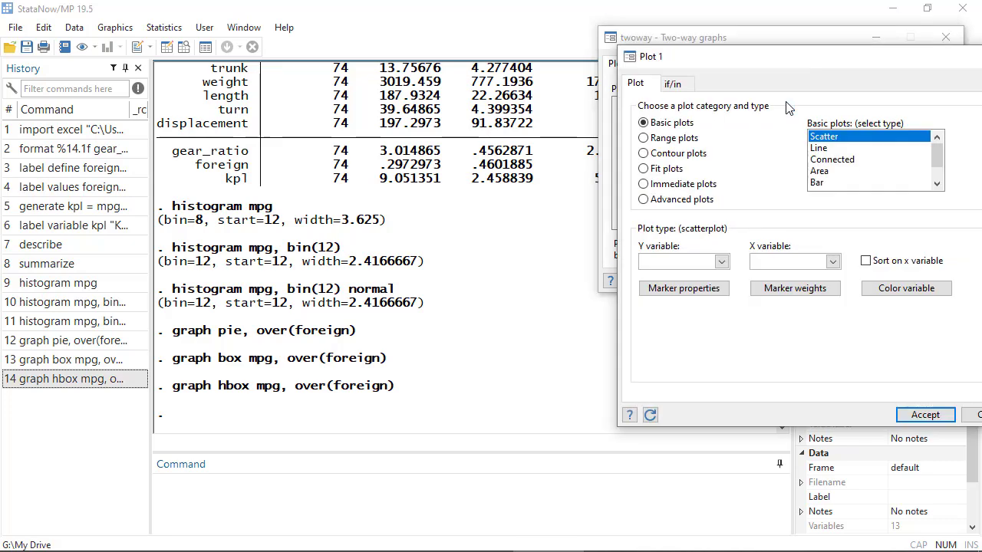
pyautogui.moveTo(816, 65); pyautogui.dragTo(702, 19)
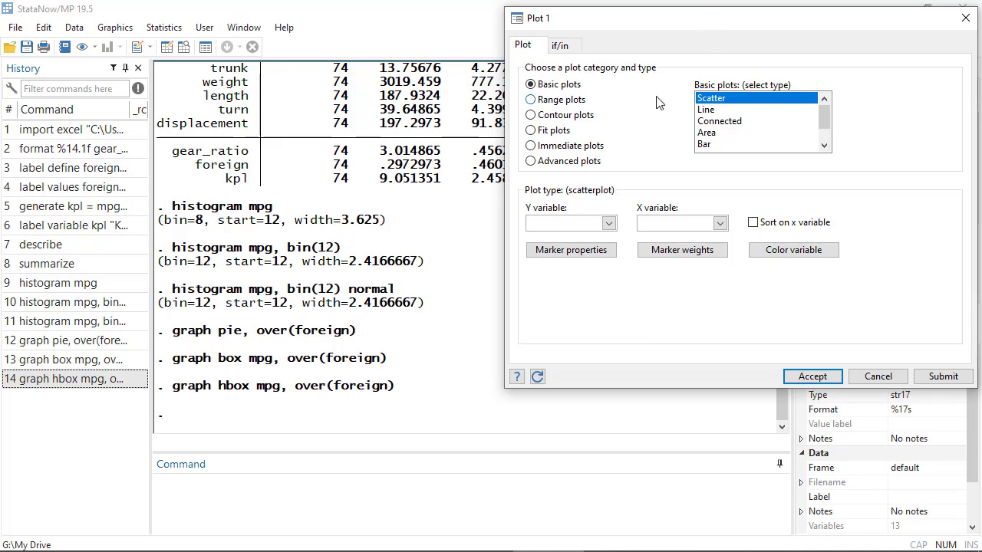
# - Look through the plot types offered in the basic, range, contour, fit, immediate and advanced categories
pyautogui.moveTo(827, 117); pyautogui.dragTo(827, 132)
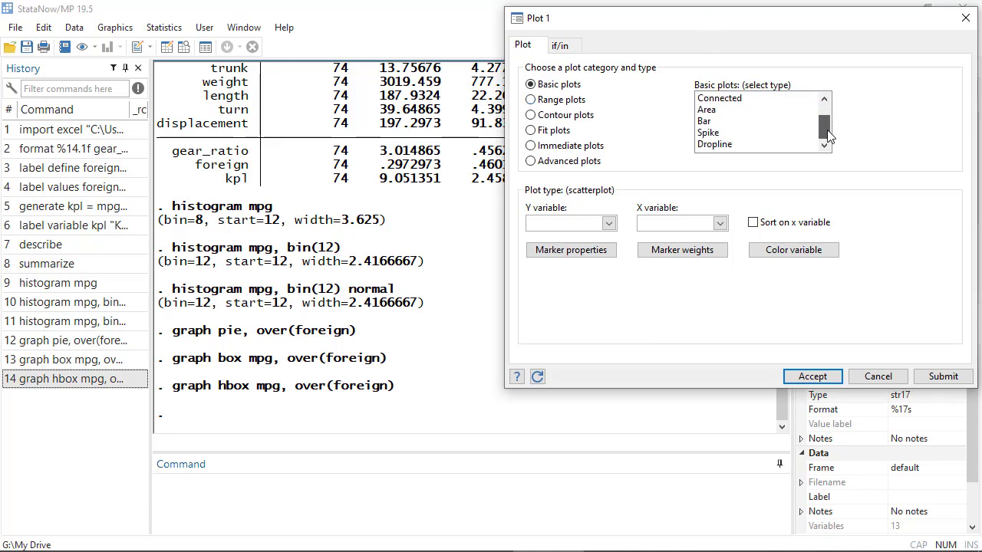
pyautogui.click(540, 99)
pyautogui.click(566, 116)
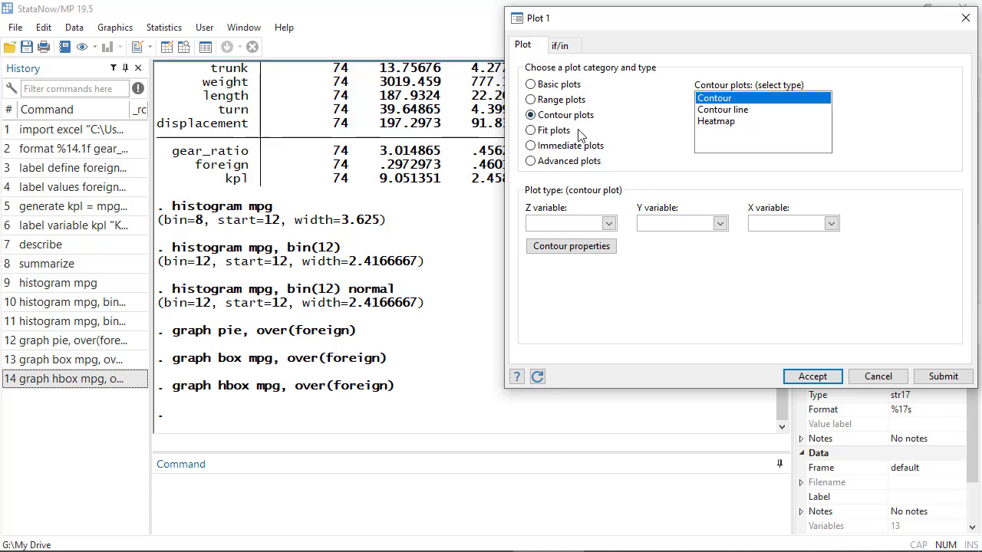
pyautogui.click(566, 132)
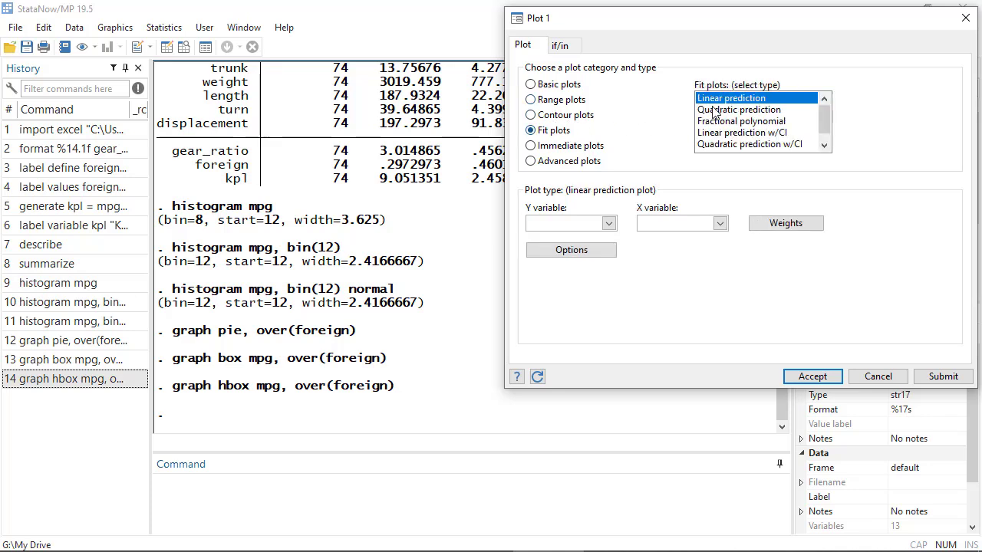
pyautogui.moveTo(827, 122)
pyautogui.mouseDown()
pyautogui.moveTo(827, 132)
pyautogui.moveTo(827, 116)
pyautogui.mouseUp()
pyautogui.click(585, 150)
pyautogui.click(576, 162)
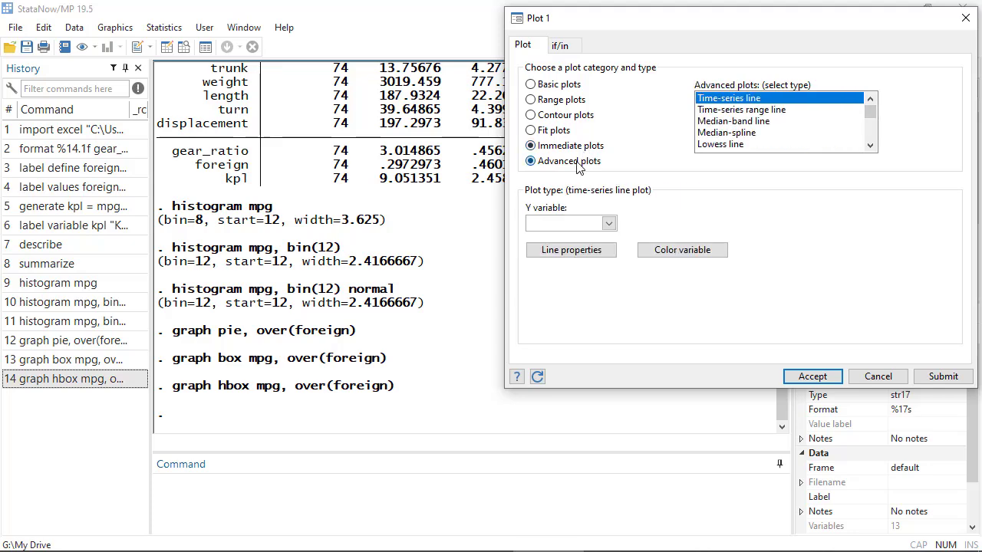
# - Define a basic scatterplot with weight as the X variable and mpg as the Y variable, and draw the graph
pyautogui.click(566, 88)
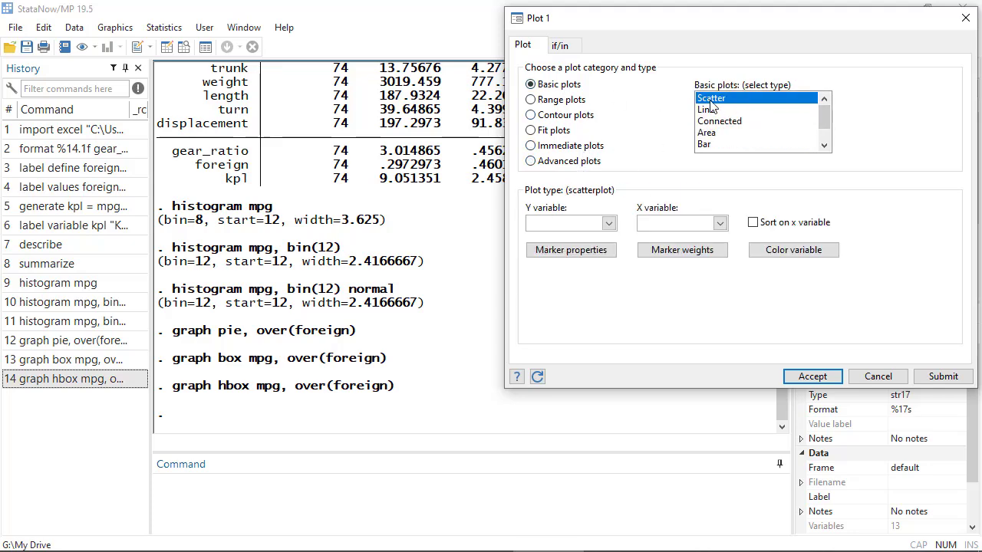
pyautogui.click(720, 223)
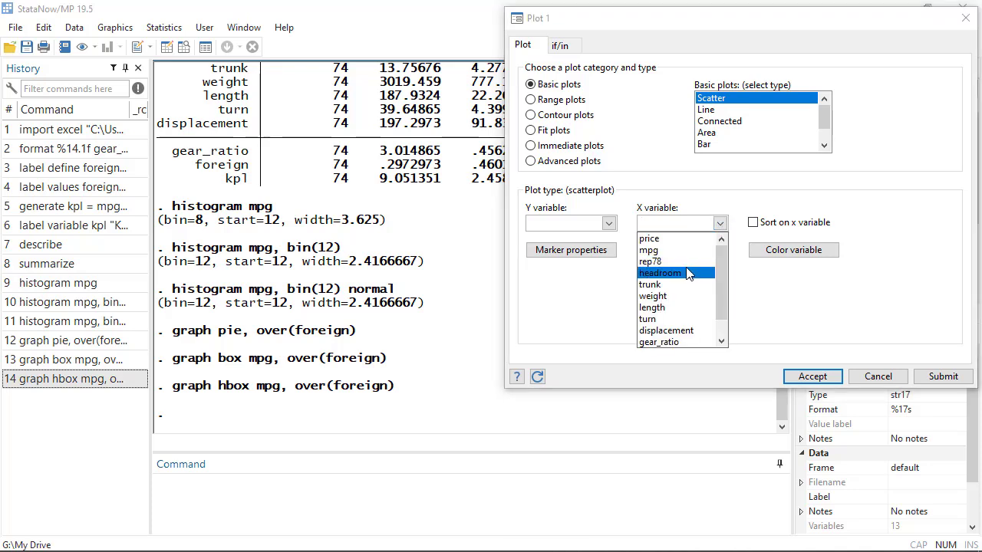
pyautogui.click(684, 296)
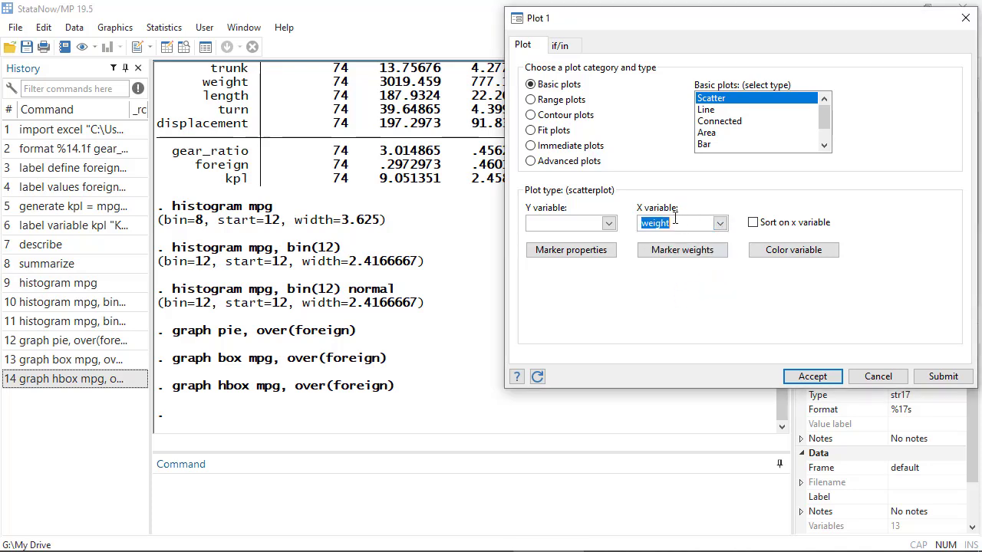
pyautogui.click(608, 223)
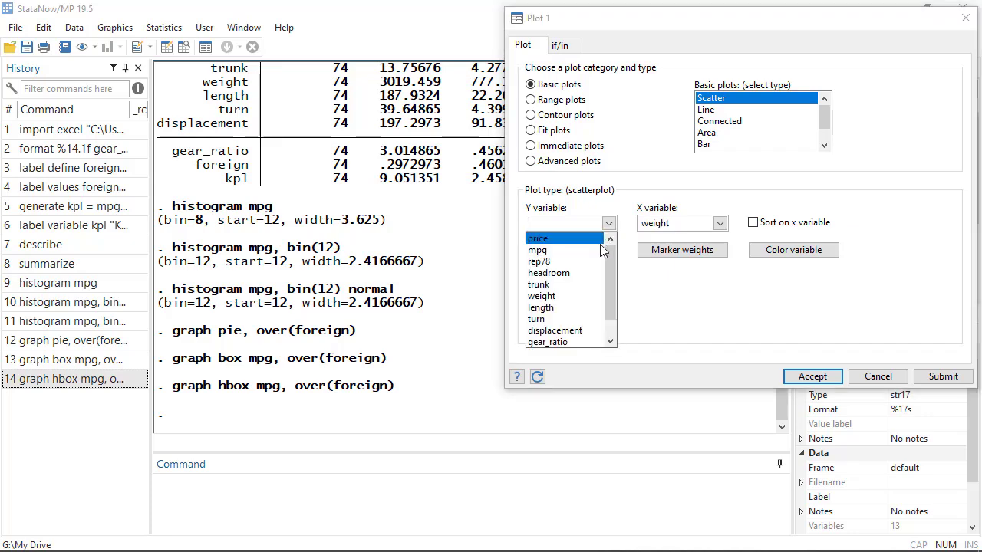
pyautogui.click(596, 251)
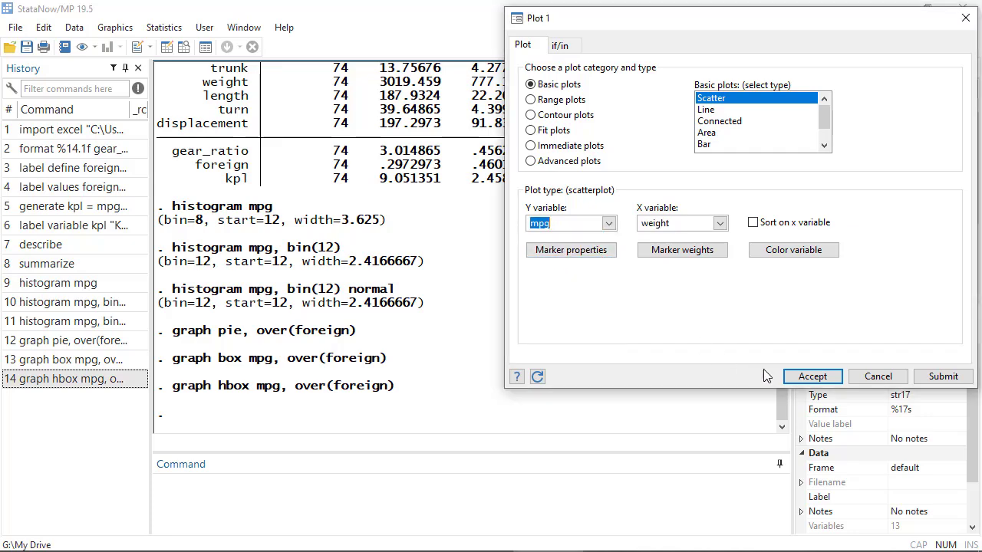
pyautogui.click(819, 378)
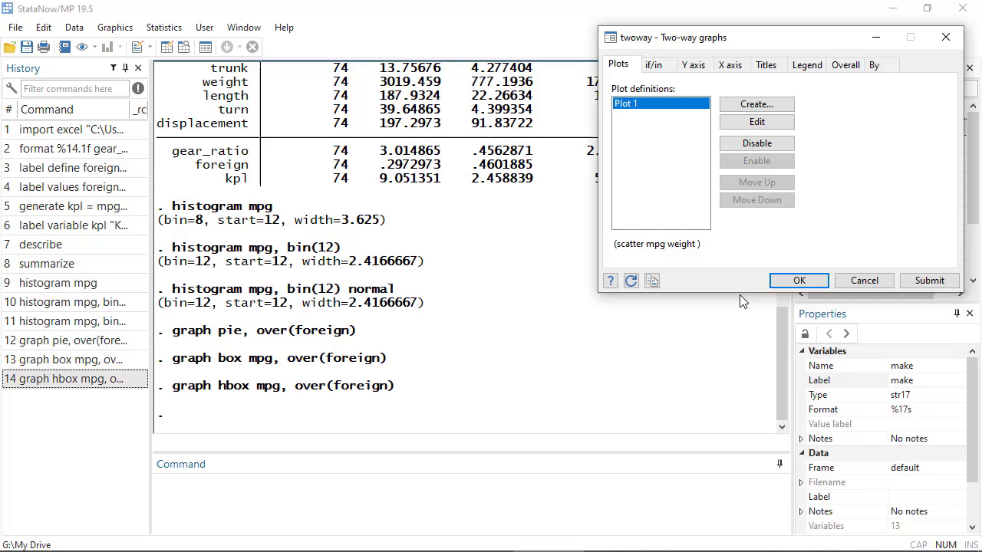
pyautogui.click(802, 281)
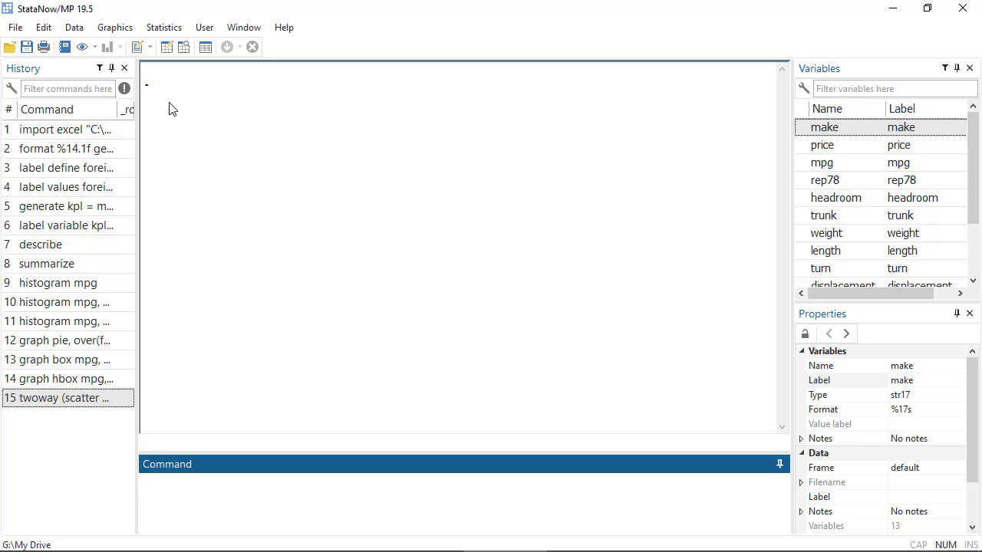
# - Start a linear regression with mpg as the dependent variable
pyautogui.click(148, 33)
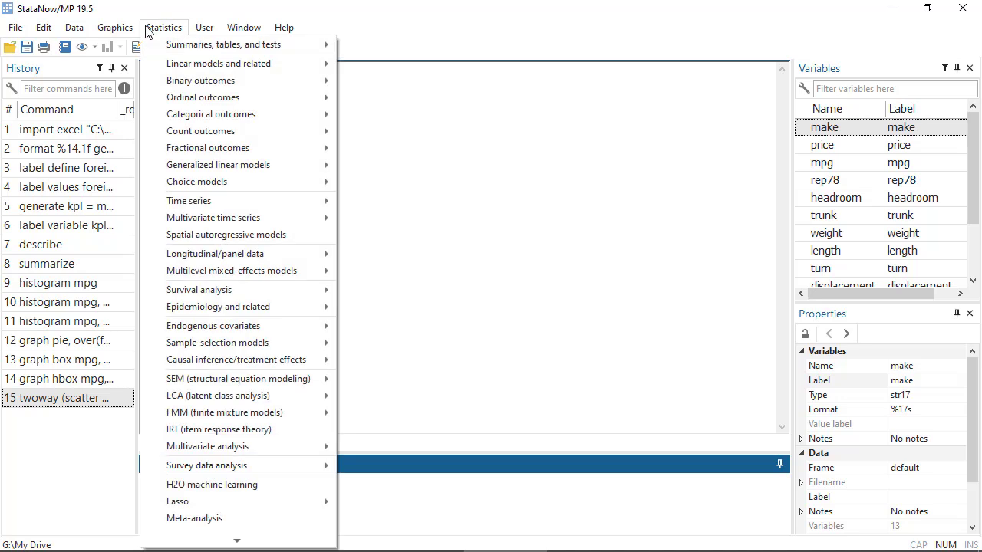
pyautogui.moveTo(156, 64)
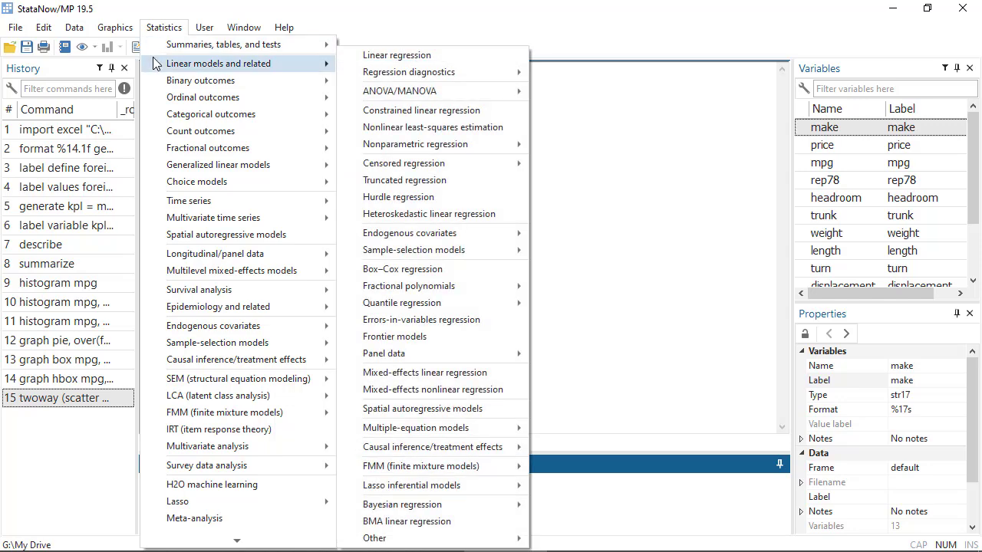
pyautogui.click(346, 60)
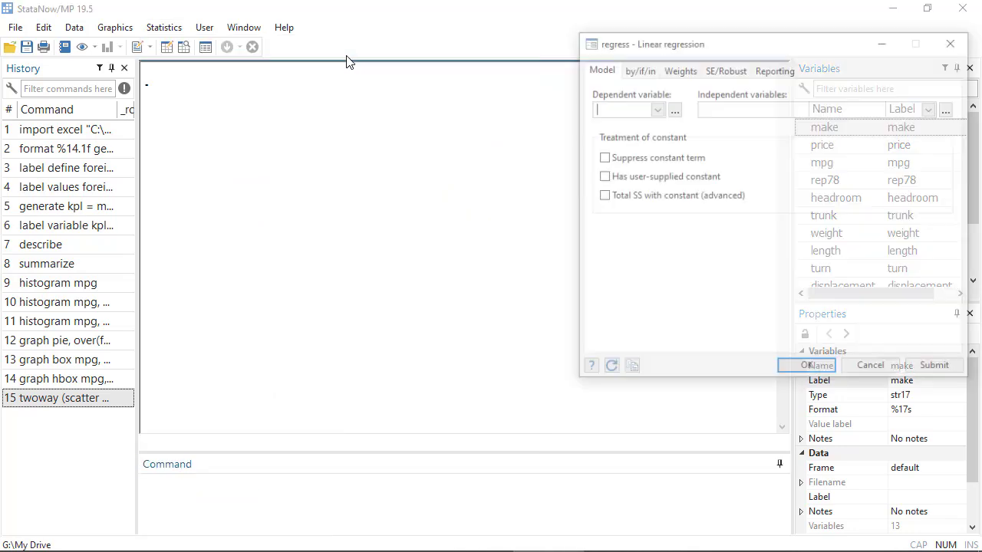
pyautogui.moveTo(647, 40); pyautogui.dragTo(651, 31)
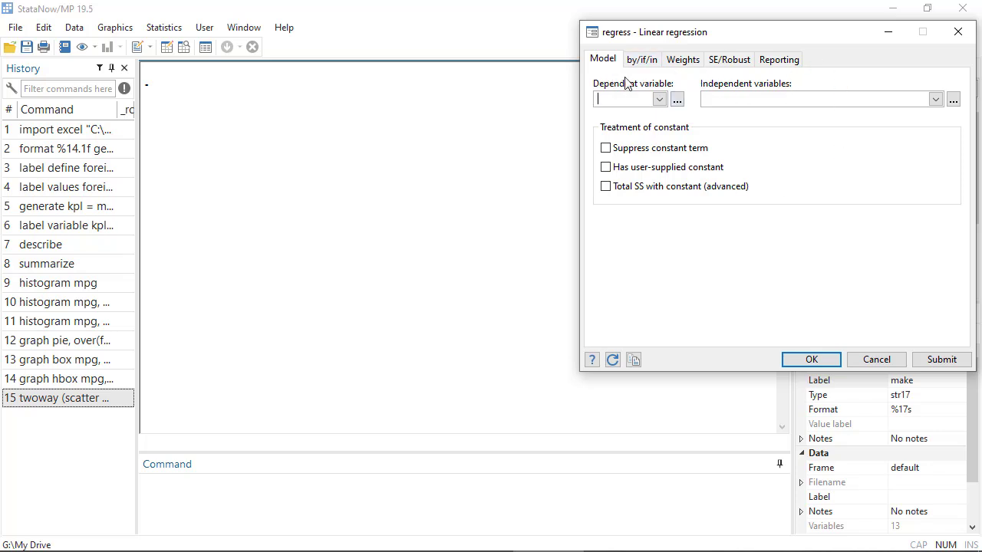
pyautogui.click(659, 99)
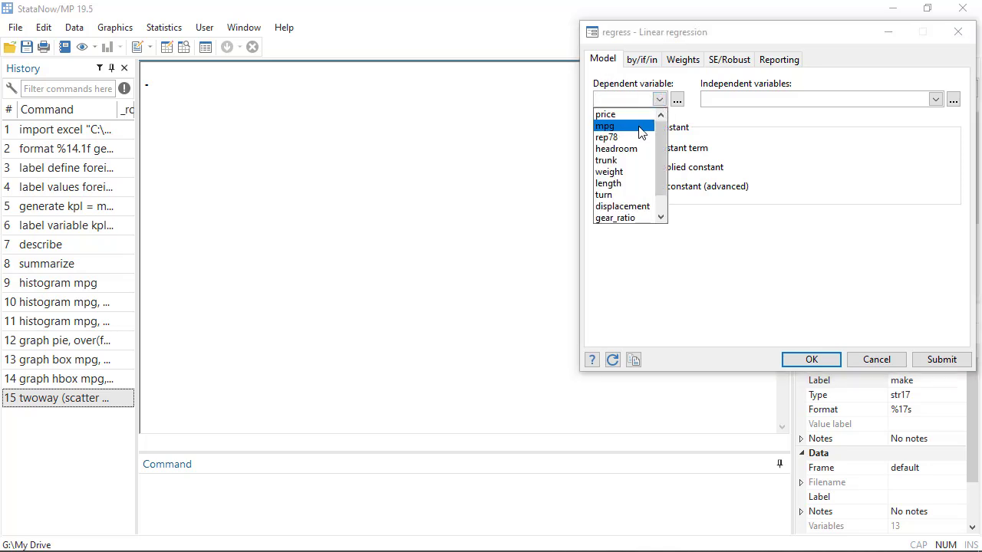
pyautogui.click(641, 126)
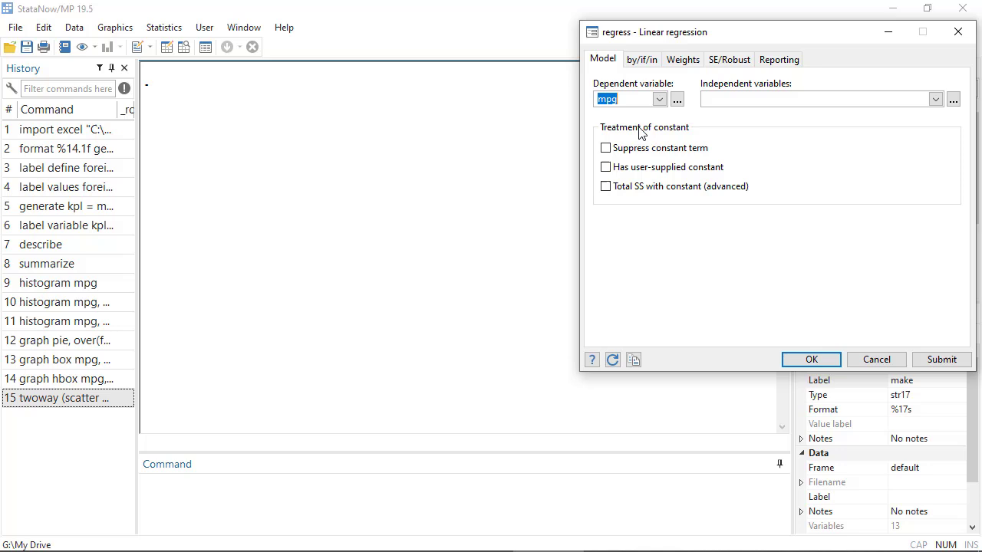
# - Start building the independent variables as a factor-variable varlist with the 2-way full factorial specification
pyautogui.click(936, 99)
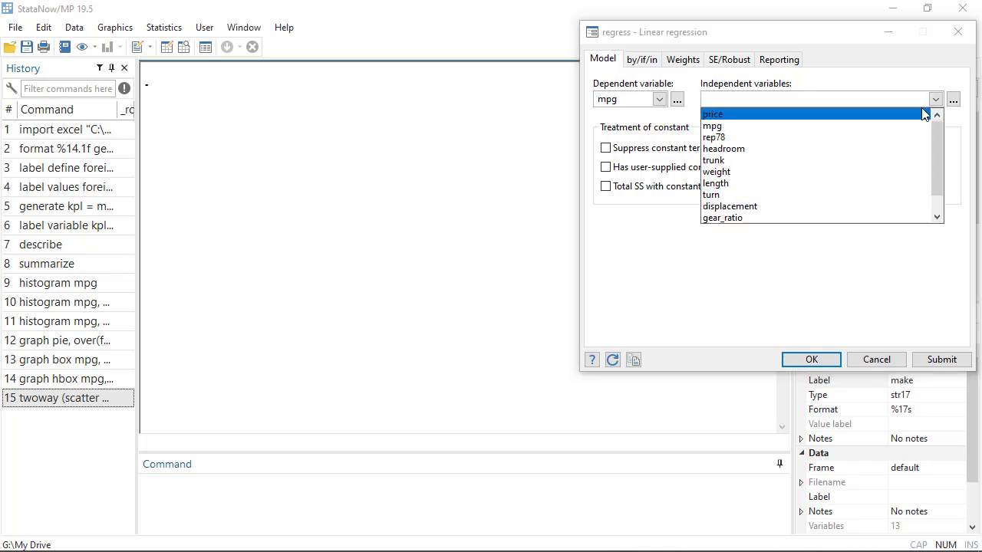
pyautogui.click(935, 101)
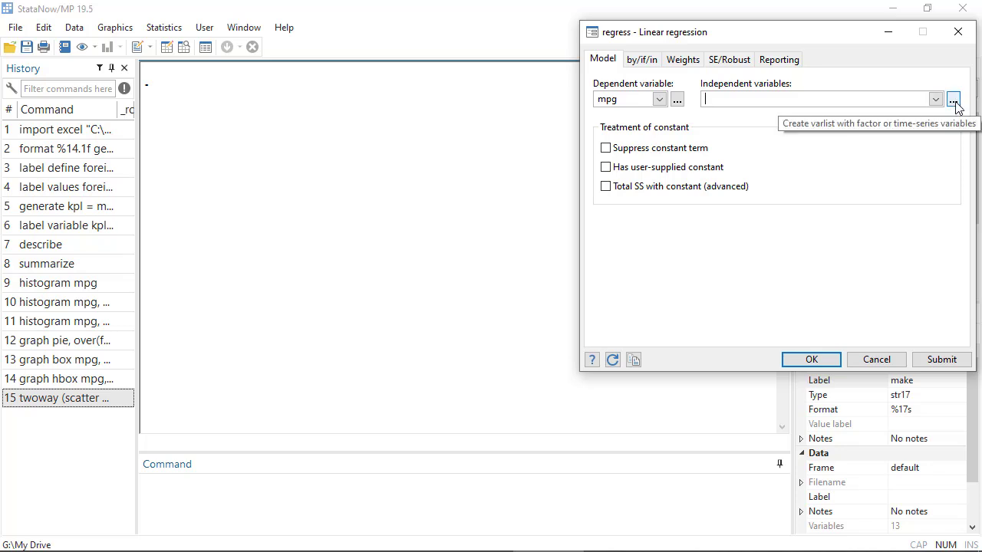
pyautogui.click(953, 101)
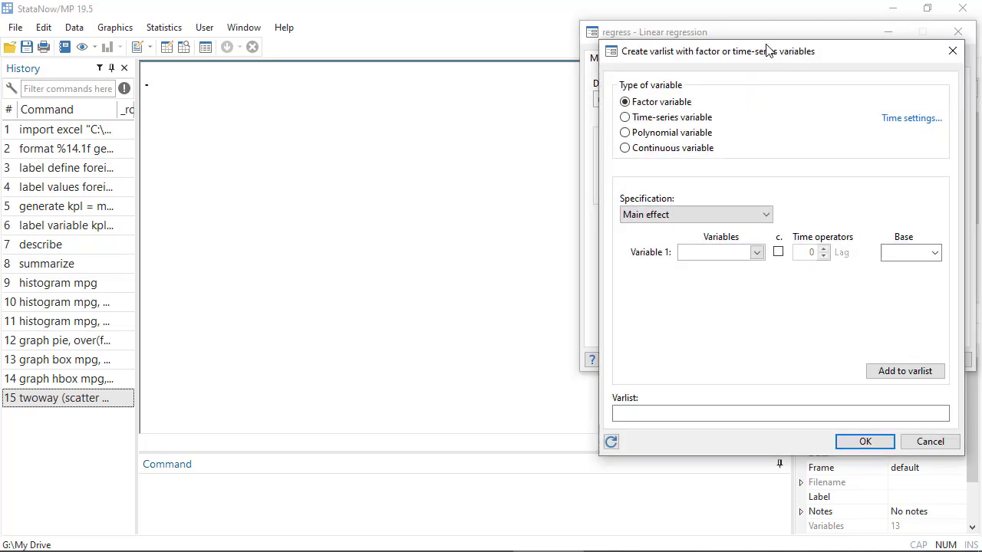
pyautogui.moveTo(766, 49); pyautogui.dragTo(752, 34)
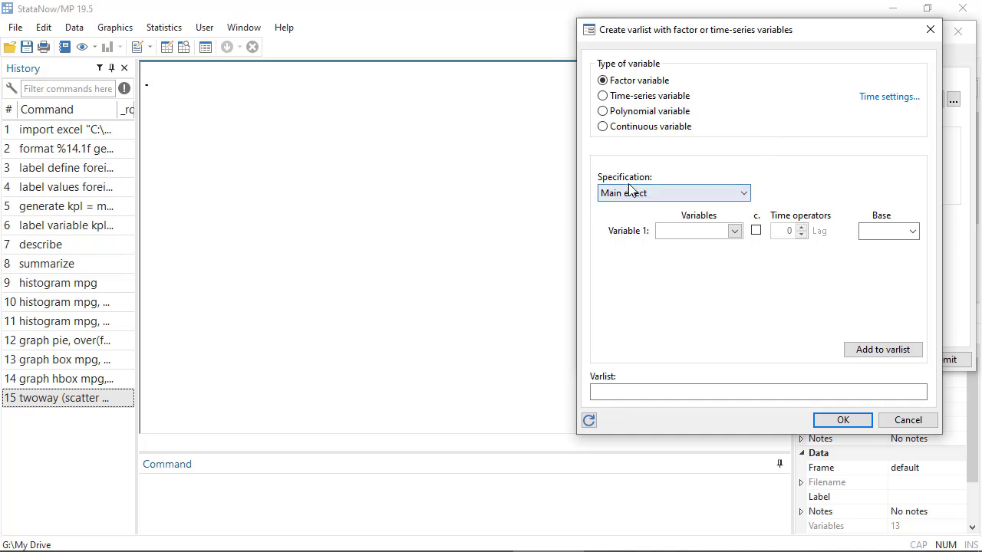
pyautogui.click(743, 193)
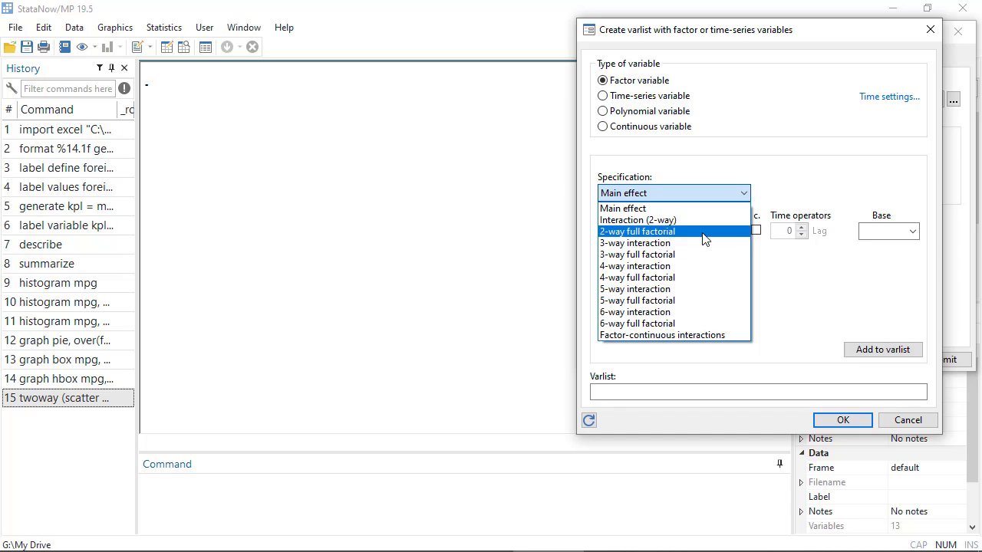
pyautogui.click(704, 238)
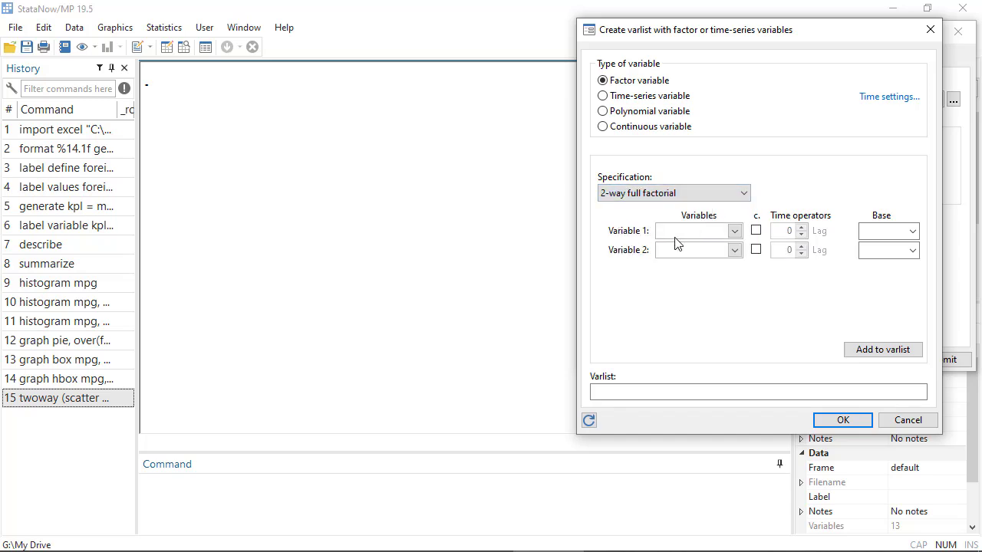
# - Set weight, treated as continuous, as variable 1 and foreign as variable 2 of the factorial term
pyautogui.click(734, 232)
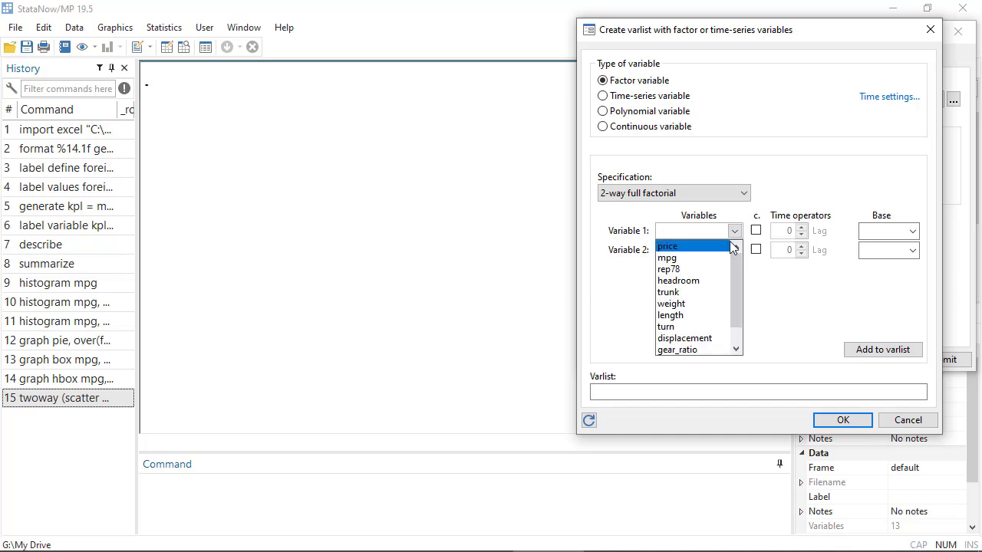
pyautogui.click(714, 305)
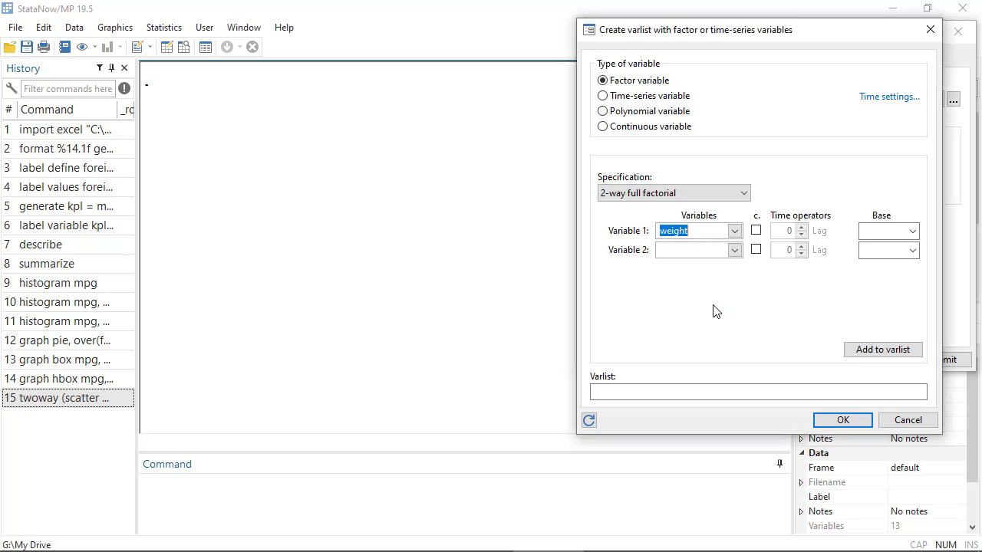
pyautogui.click(756, 234)
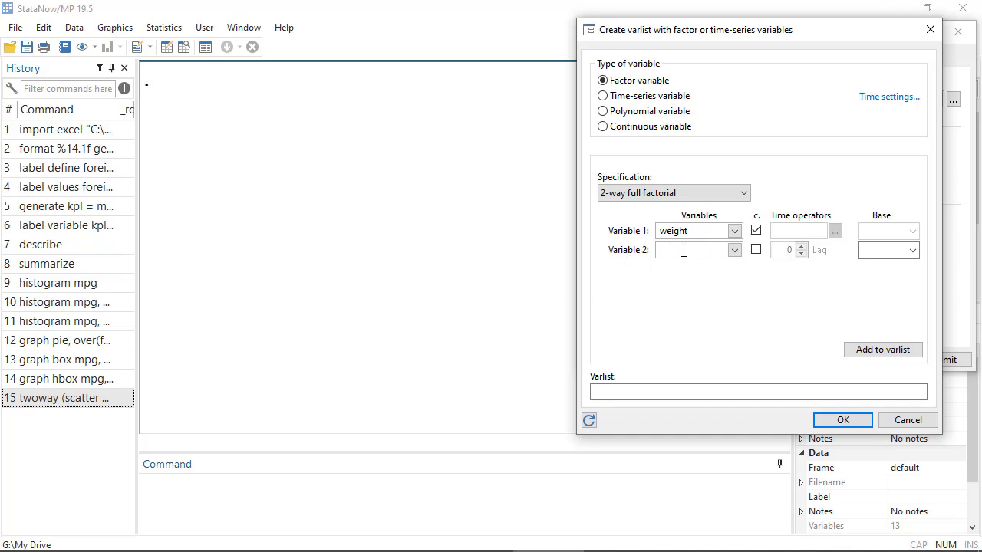
pyautogui.click(734, 250)
pyautogui.moveTo(738, 281); pyautogui.dragTo(741, 310)
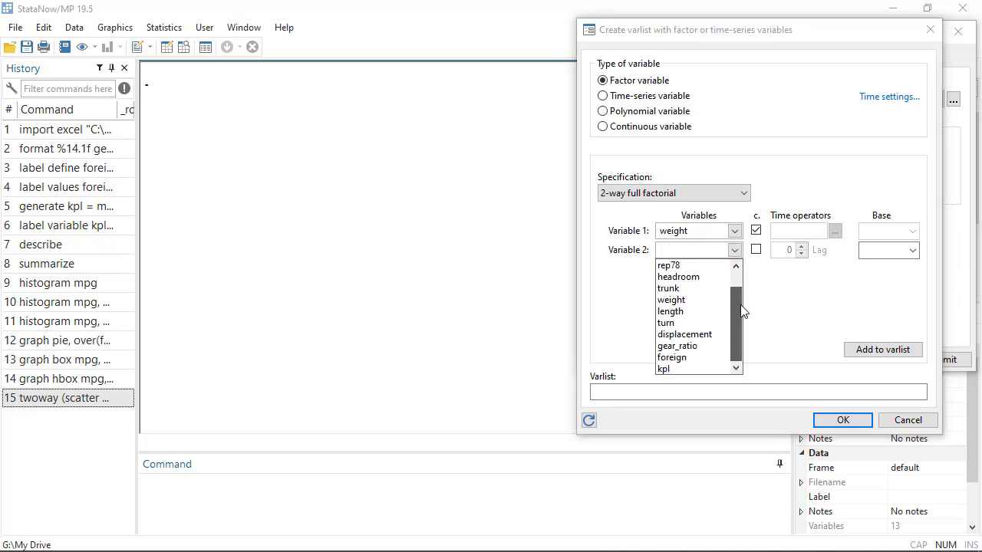
pyautogui.click(700, 358)
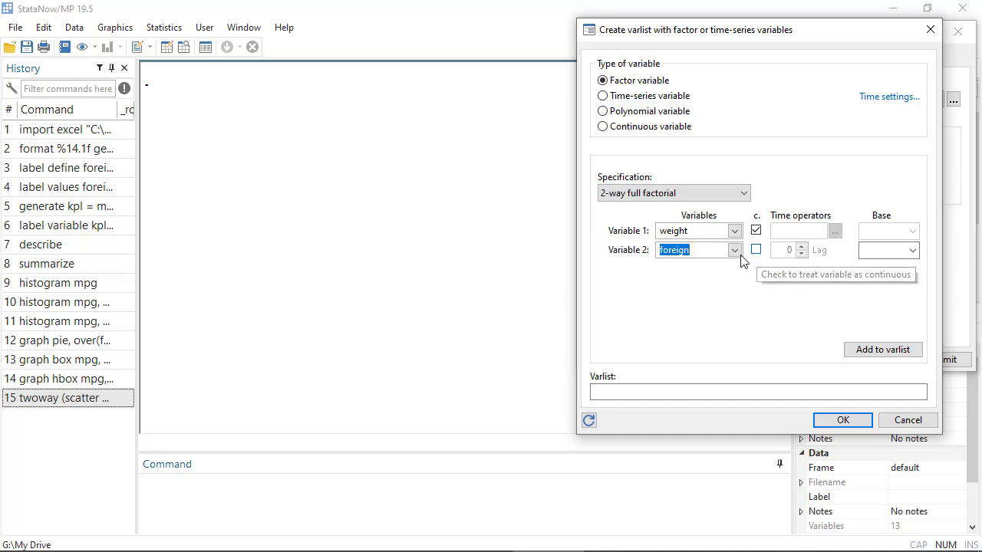
pyautogui.click(709, 253)
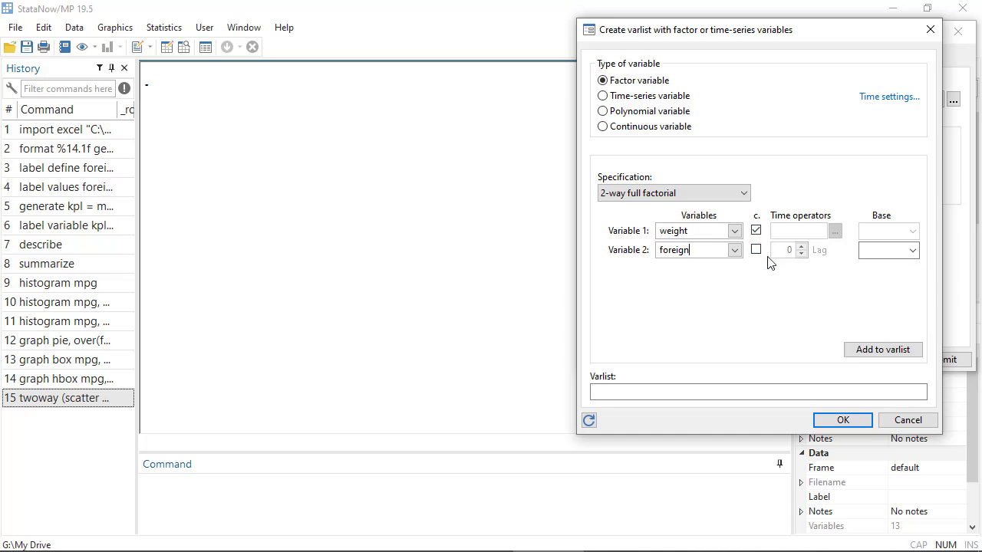
# - Add the weight-by-foreign term to the varlist without choosing a base level and accept it as the independent variables
pyautogui.click(913, 250)
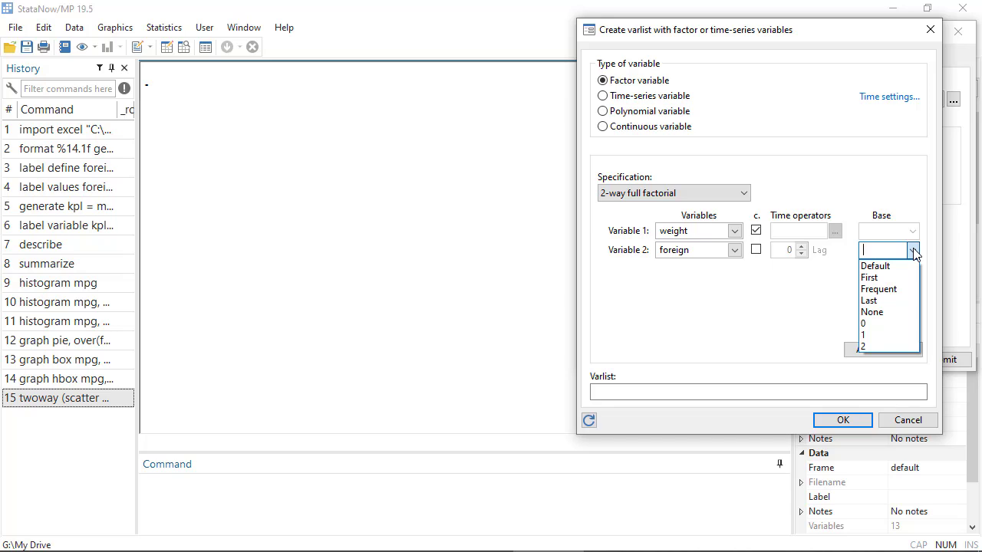
pyautogui.click(914, 252)
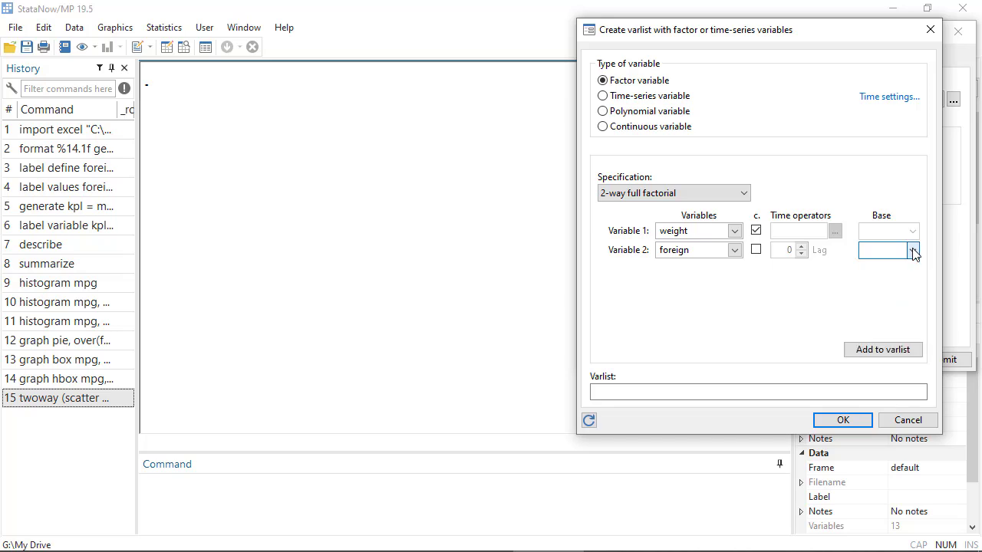
pyautogui.click(879, 354)
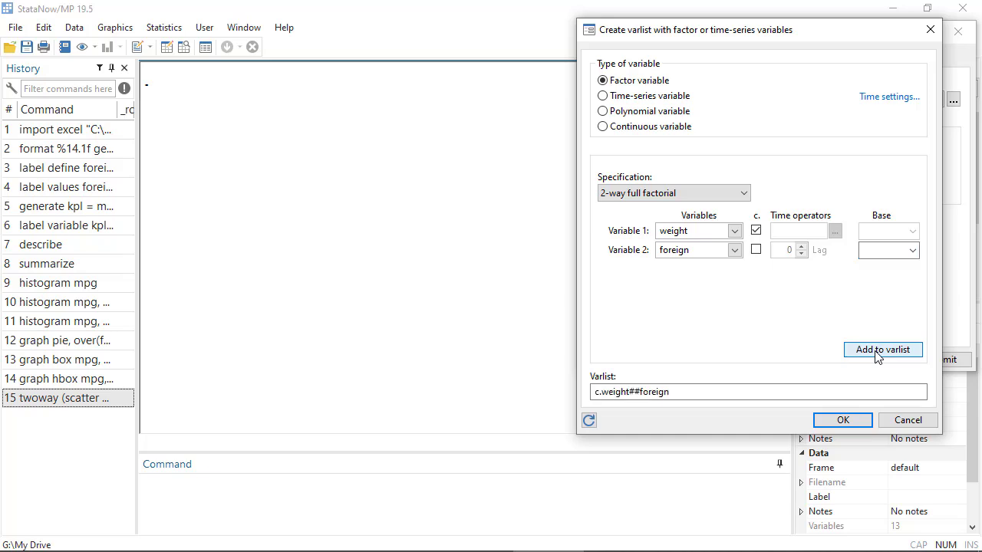
pyautogui.moveTo(714, 395); pyautogui.dragTo(587, 397)
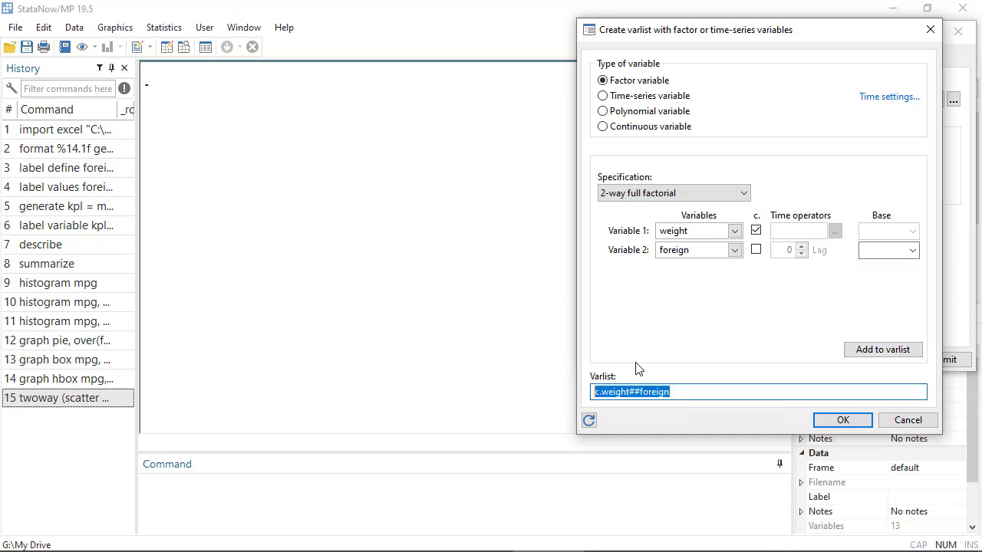
pyautogui.click(838, 421)
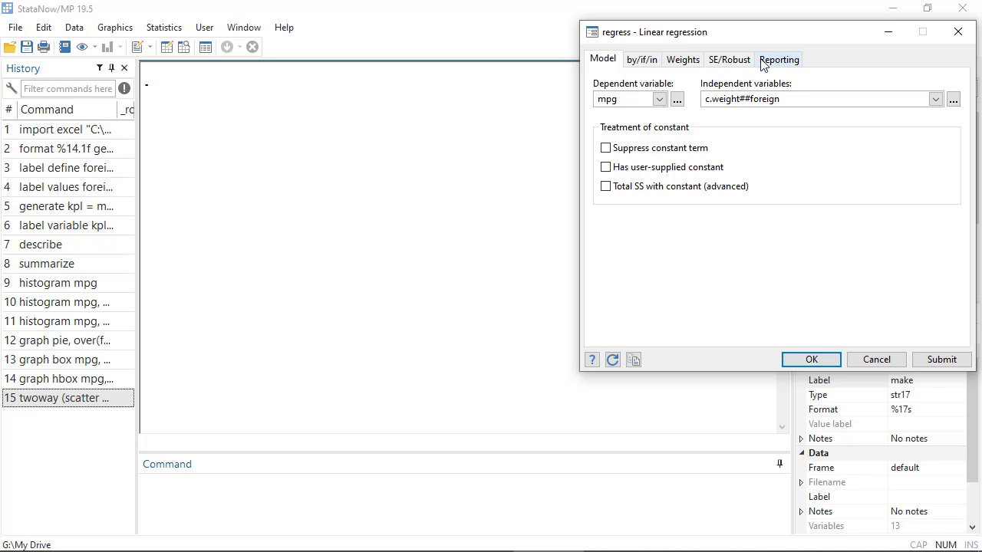
# - Run the linear regression of mpg on c.weight##foreign
pyautogui.moveTo(744, 103); pyautogui.dragTo(696, 104)
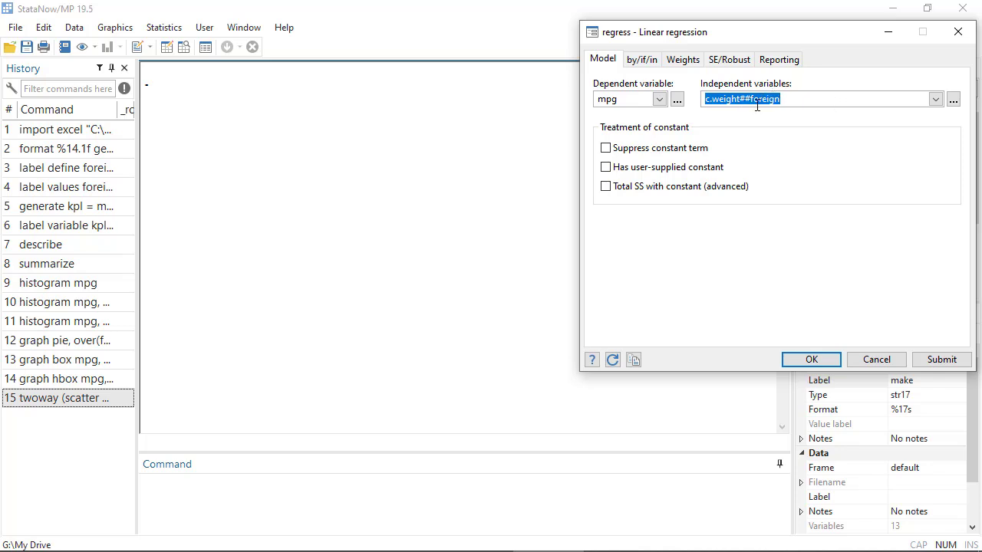
pyautogui.click(792, 102)
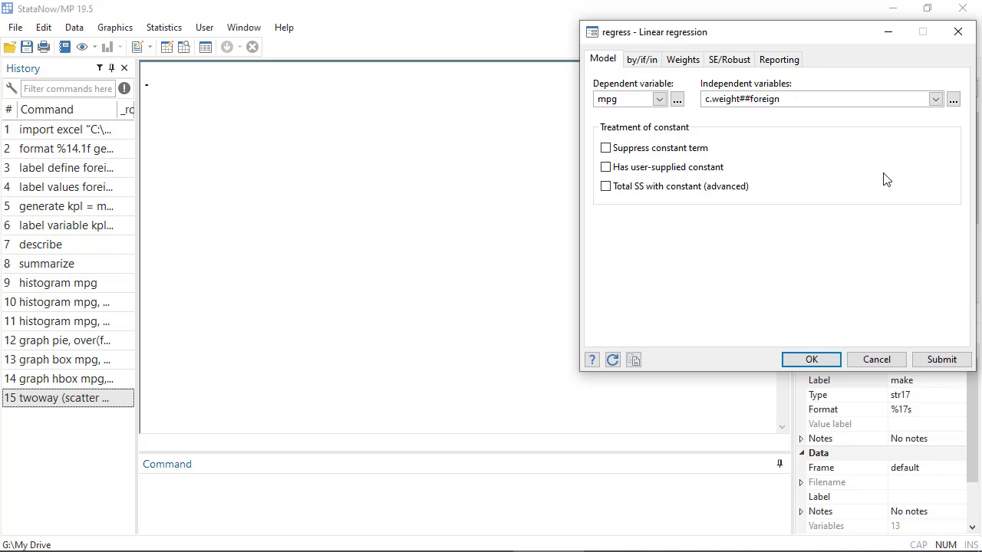
pyautogui.click(812, 359)
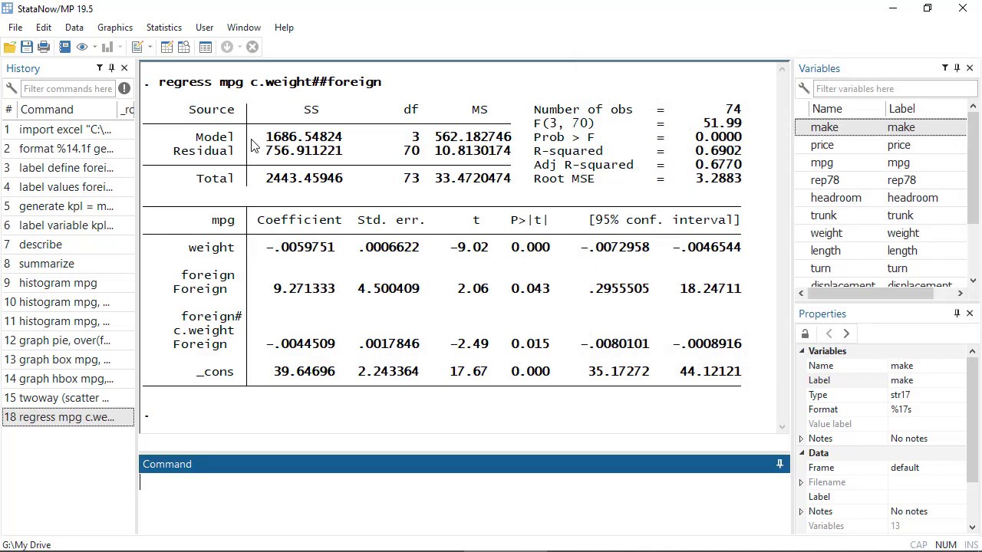
# - Examine the parts of the c.weight##foreign term in the regress command shown in the output
pyautogui.moveTo(158, 81); pyautogui.dragTo(386, 92)
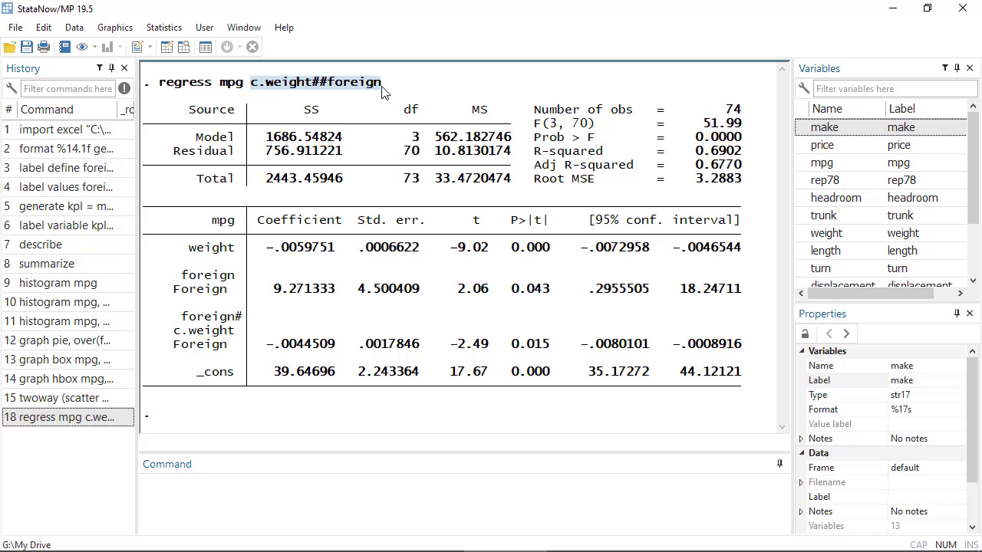
pyautogui.click(290, 87)
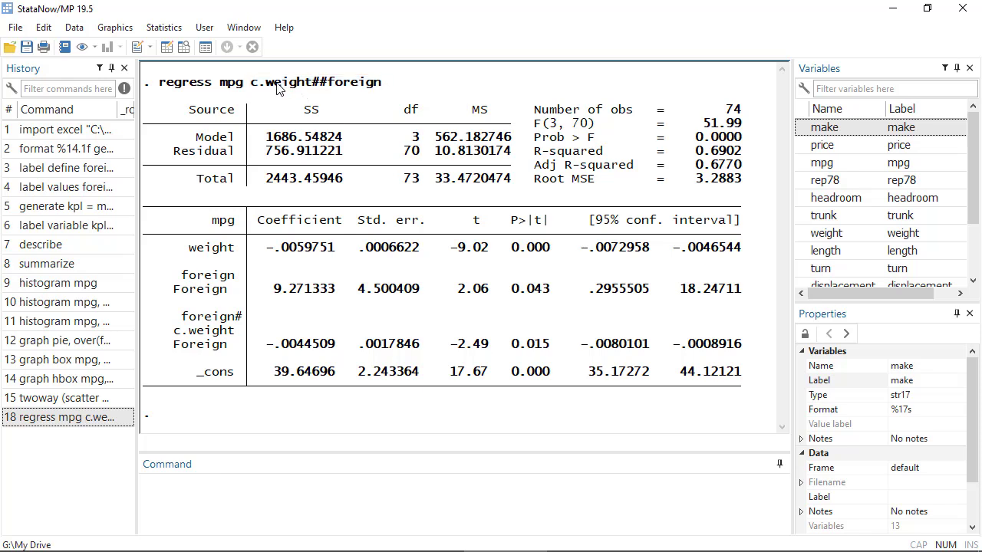
pyautogui.moveTo(251, 86); pyautogui.dragTo(312, 88)
pyautogui.moveTo(330, 90); pyautogui.dragTo(377, 88)
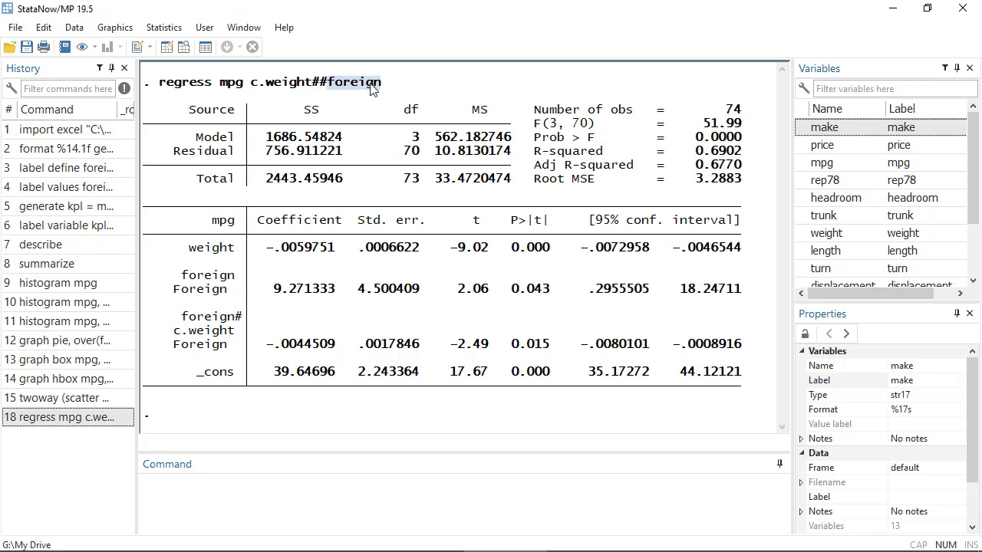
pyautogui.click(325, 87)
pyautogui.moveTo(315, 87); pyautogui.dragTo(323, 84)
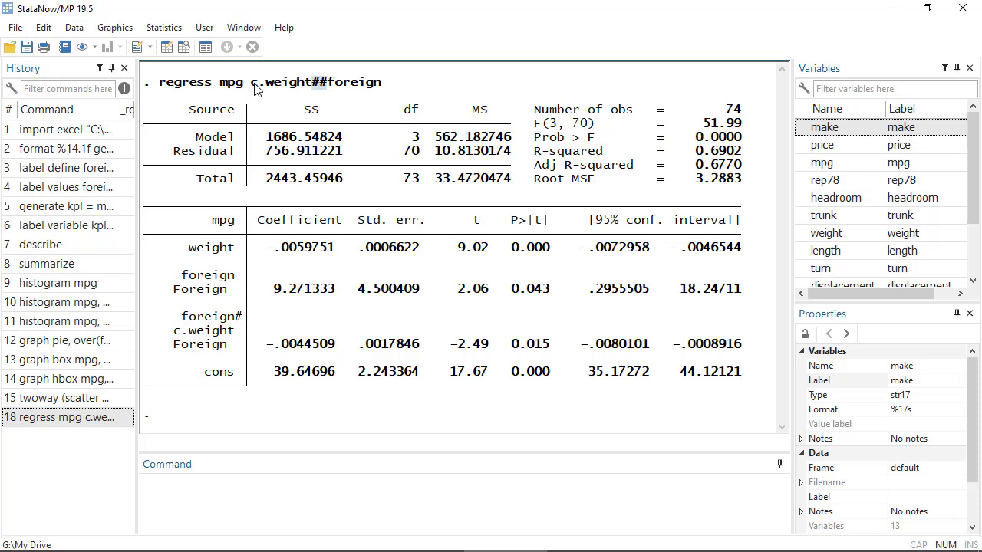
pyautogui.moveTo(252, 86); pyautogui.dragTo(381, 87)
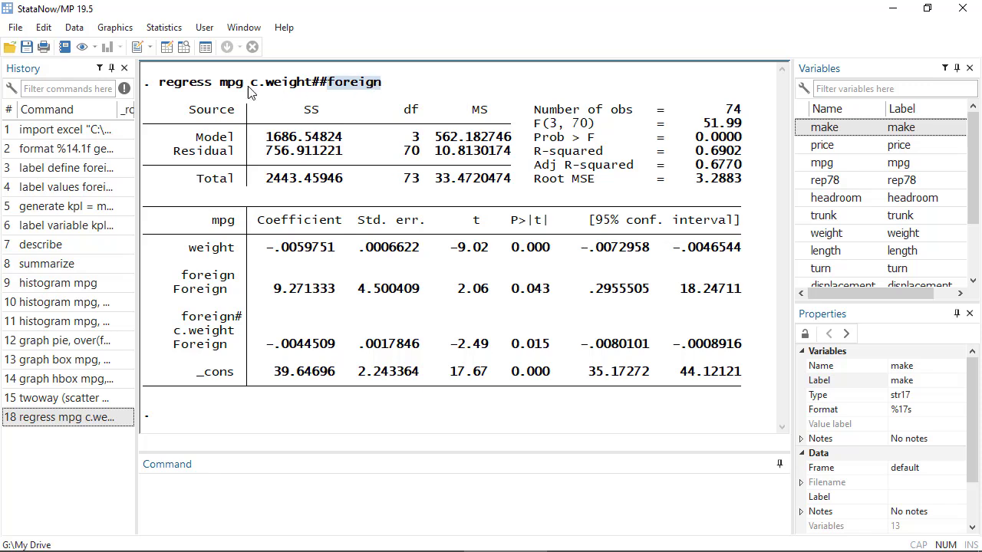
pyautogui.moveTo(250, 87); pyautogui.dragTo(378, 92)
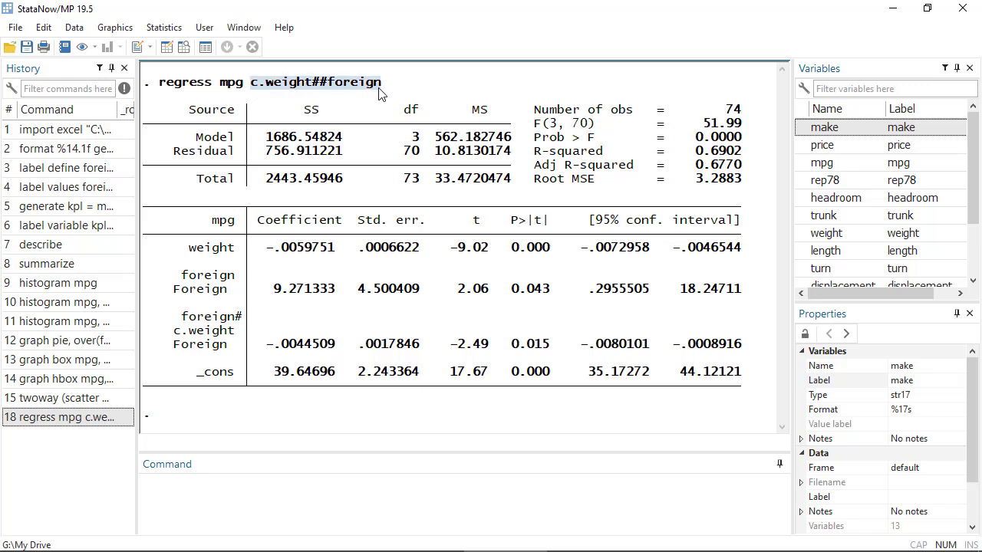
pyautogui.click(381, 92)
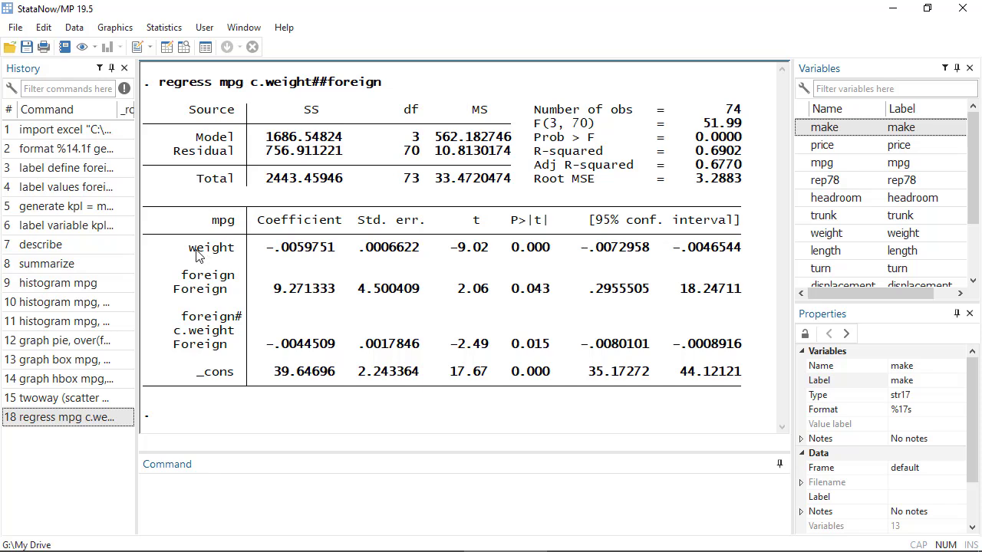
# - Examine the coefficients for weight, foreign and their interaction in the regression table
pyautogui.moveTo(192, 259); pyautogui.dragTo(335, 256)
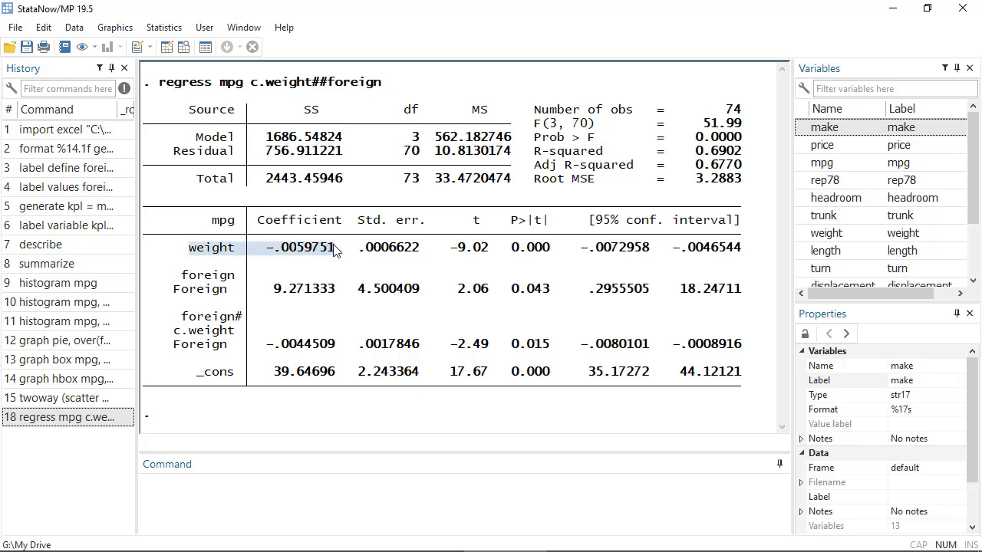
pyautogui.moveTo(175, 288); pyautogui.dragTo(335, 290)
pyautogui.moveTo(178, 319); pyautogui.dragTo(330, 347)
pyautogui.click(270, 345)
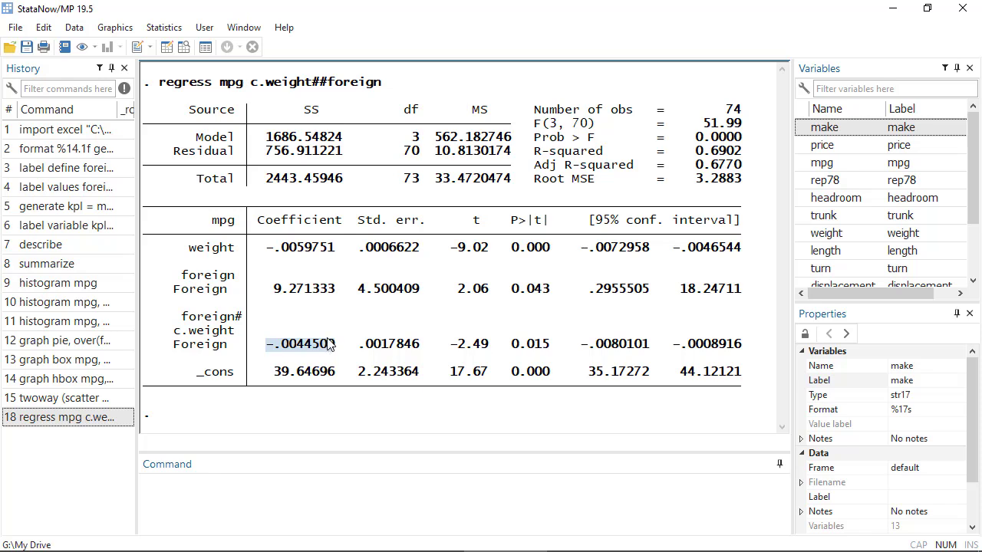
# - Examine the _cons row and its coefficient in the regression table
pyautogui.moveTo(201, 376); pyautogui.dragTo(329, 381)
pyautogui.click(337, 378)
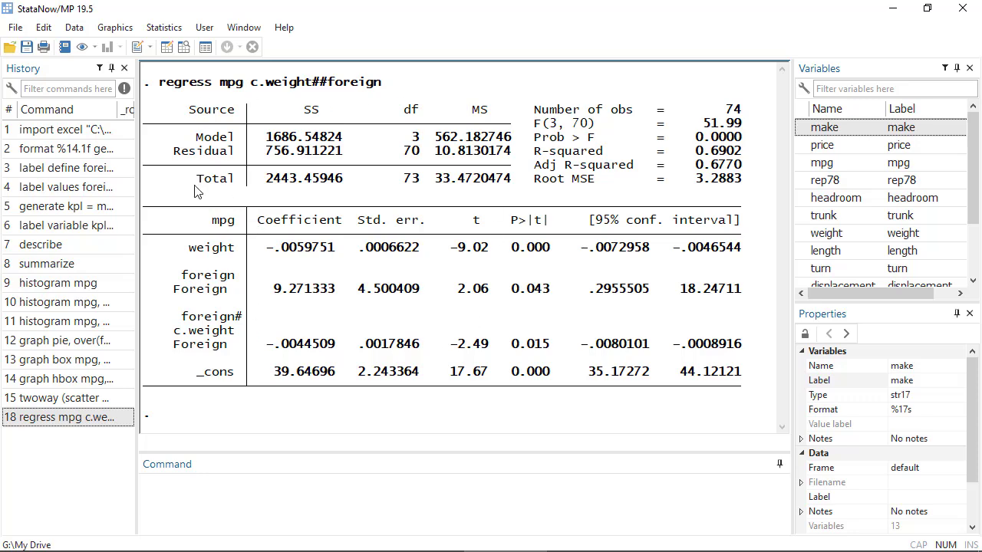
# - Launch the basic and low-dimensional analysis for marginal effects from the postestimation commands, keeping the regression output in view
pyautogui.click(147, 27)
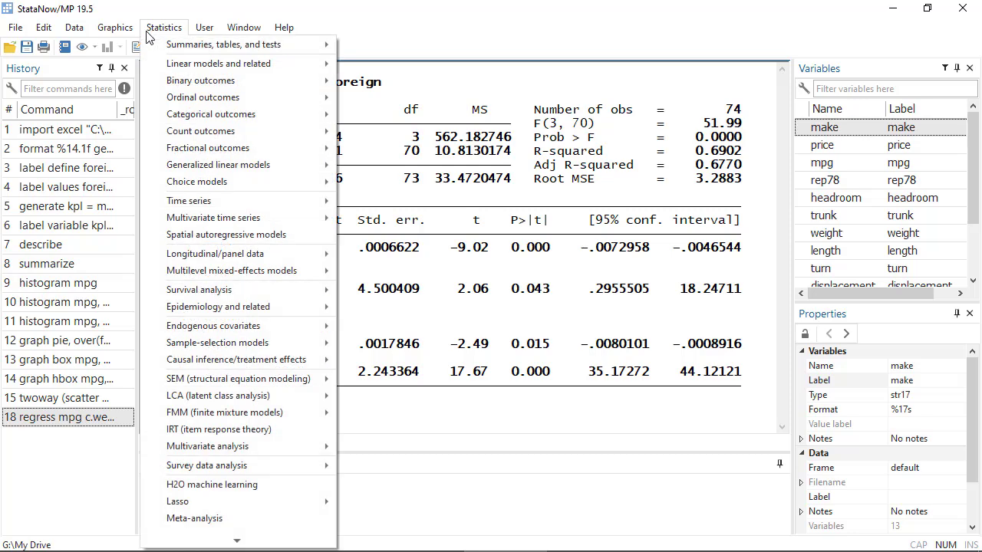
pyautogui.moveTo(226, 543)
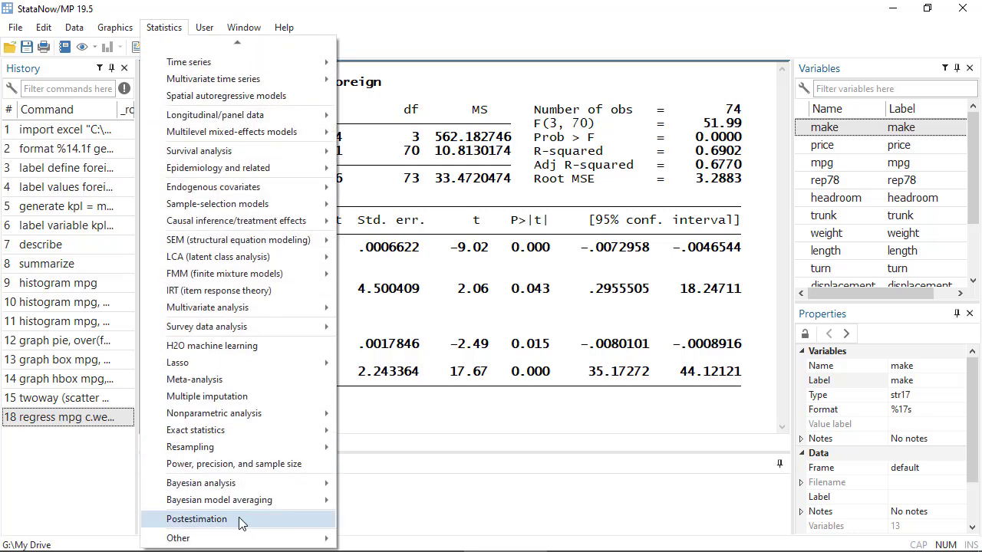
pyautogui.click(247, 523)
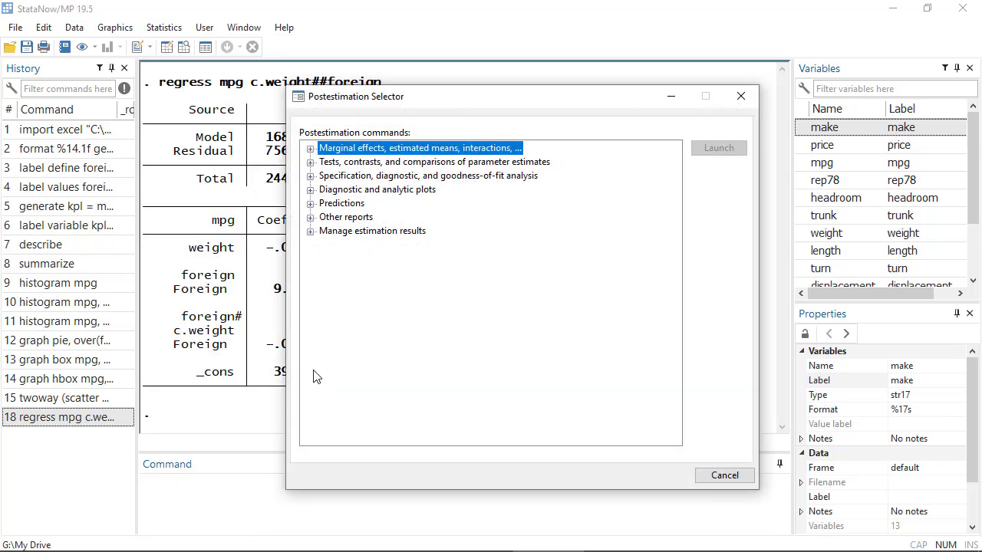
pyautogui.moveTo(412, 96); pyautogui.dragTo(619, 39)
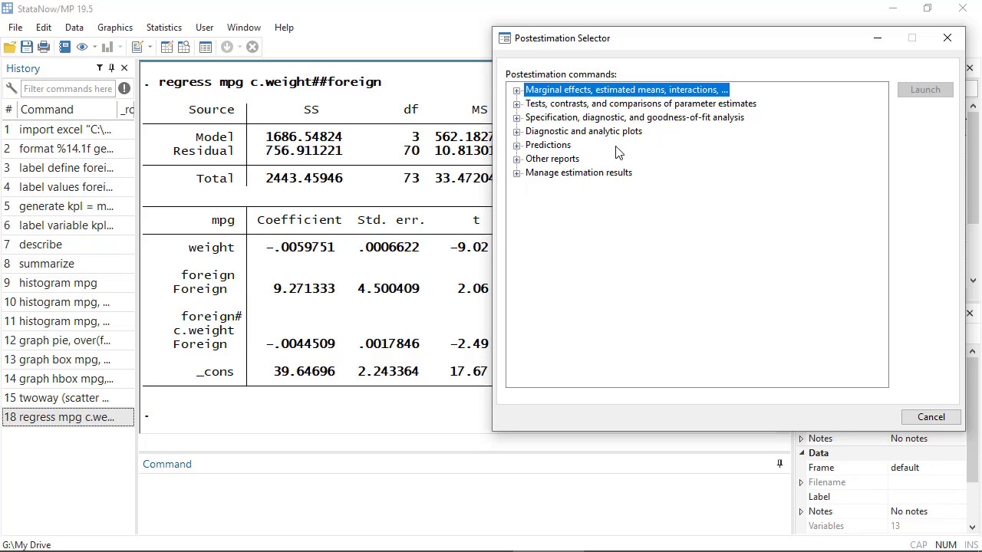
pyautogui.click(518, 92)
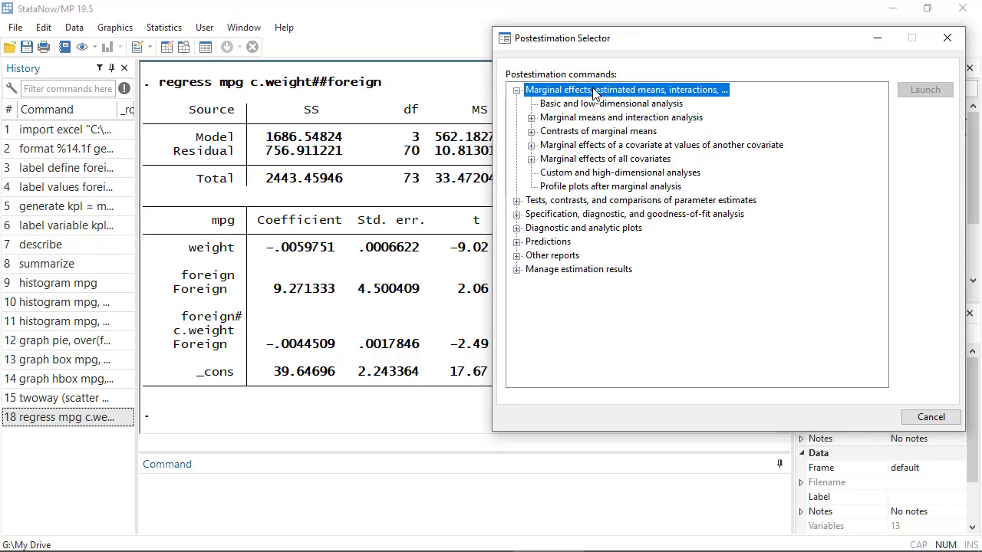
pyautogui.click(547, 106)
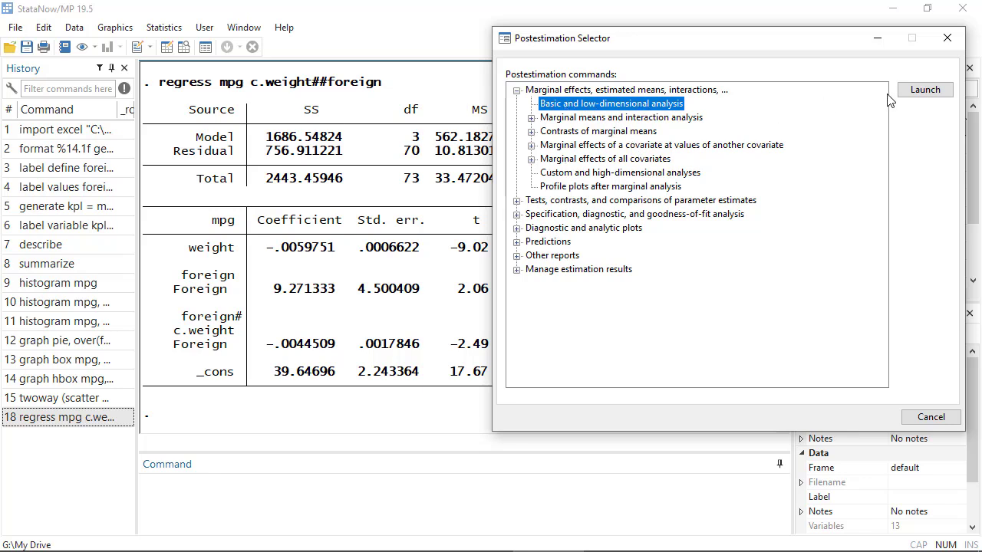
pyautogui.click(913, 92)
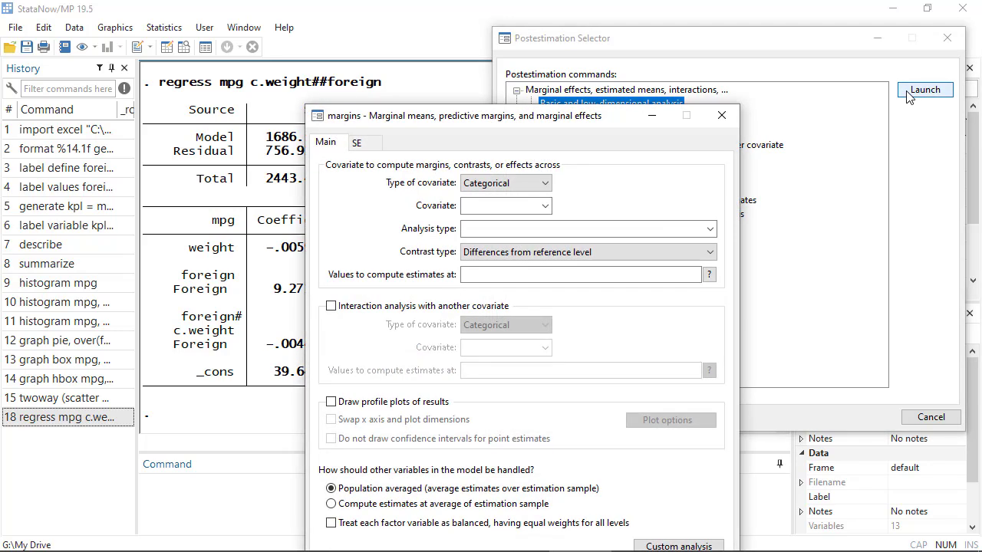
pyautogui.moveTo(613, 115); pyautogui.dragTo(801, 48)
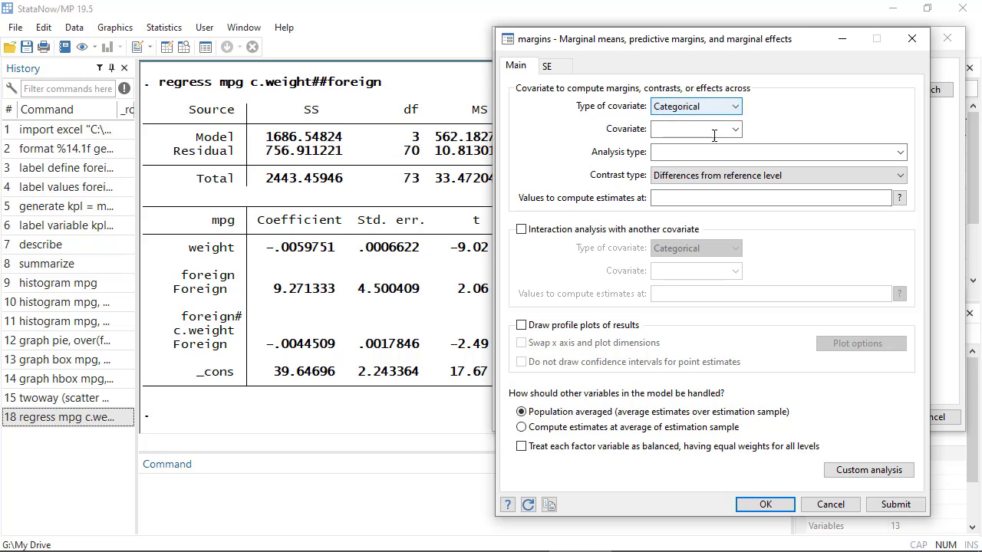
# - Choose foreign as the categorical covariate to compute margins across
pyautogui.click(738, 129)
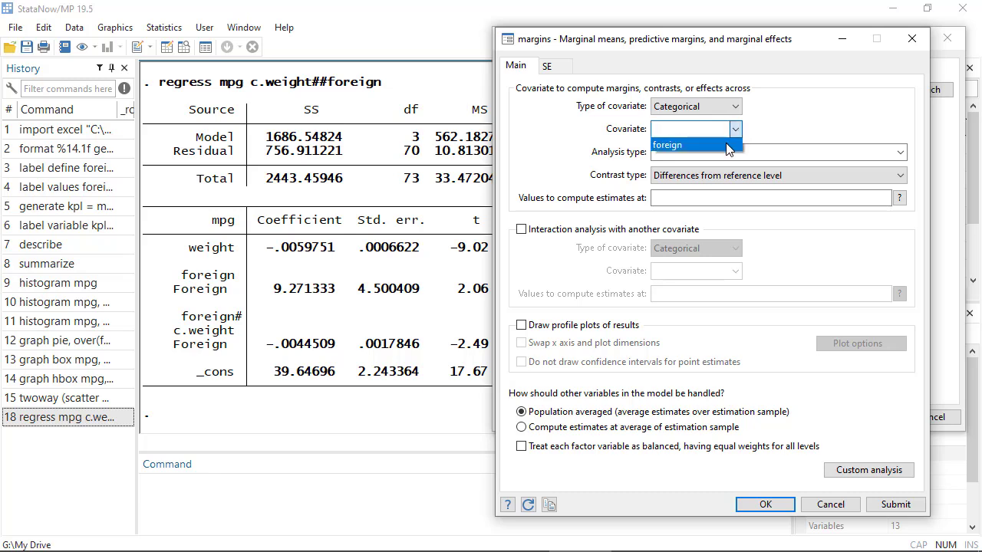
pyautogui.click(728, 145)
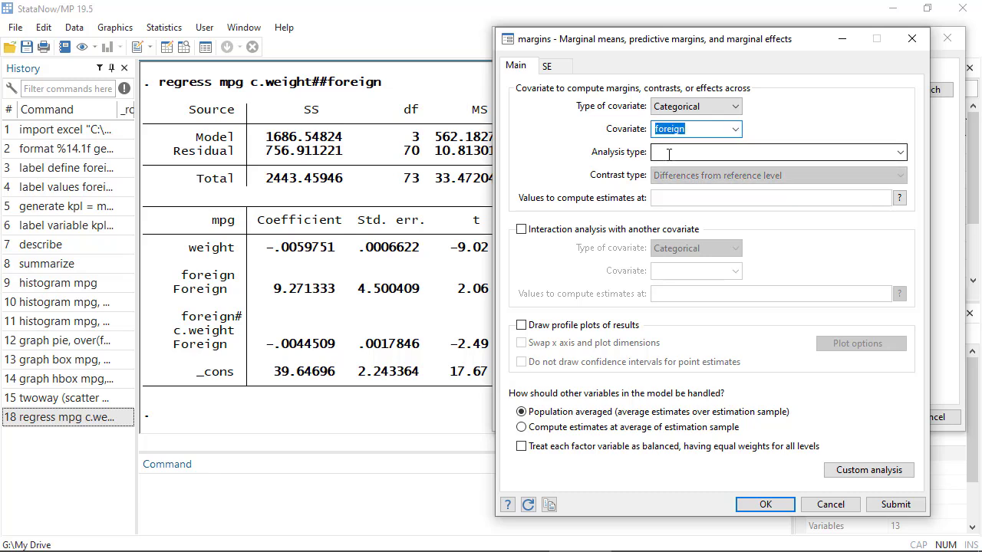
pyautogui.click(901, 152)
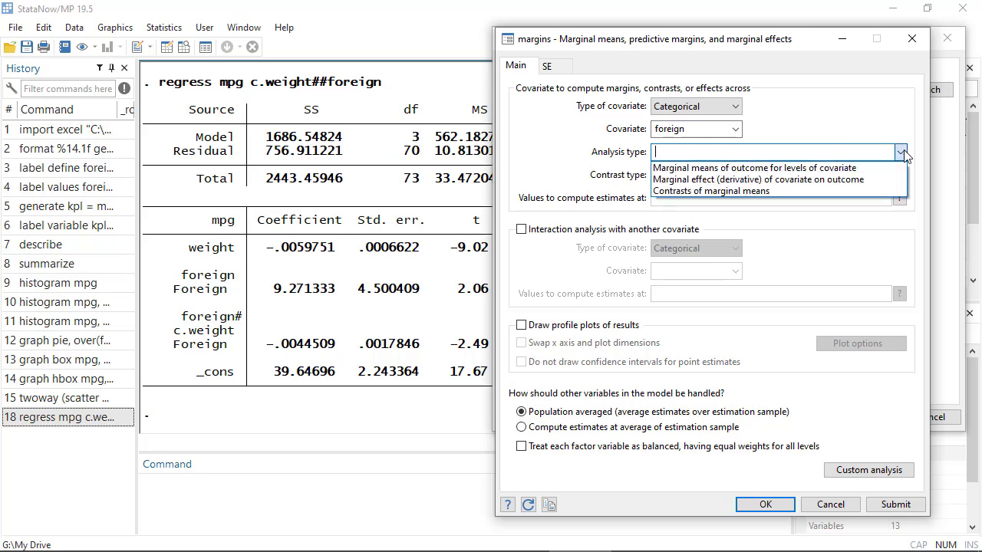
pyautogui.click(902, 152)
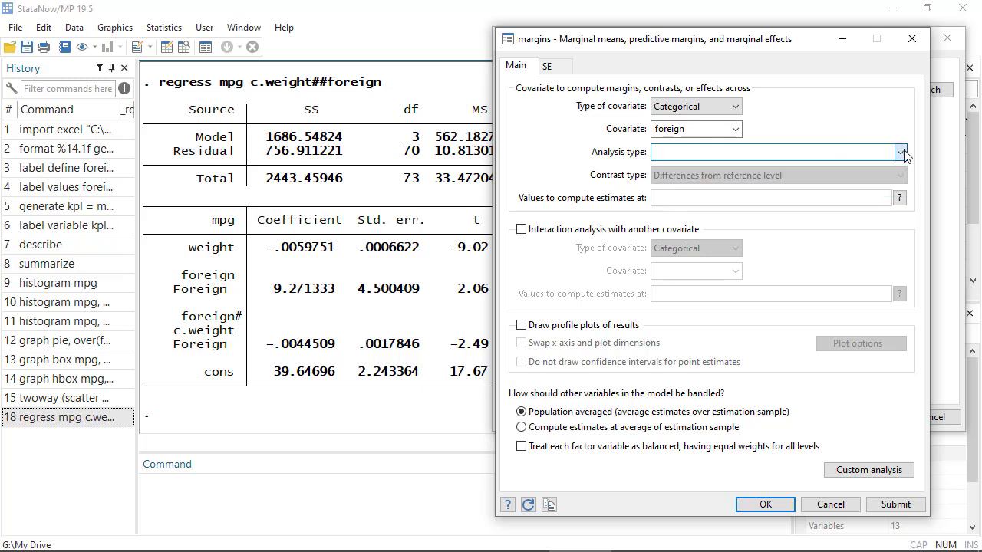
pyautogui.click(521, 230)
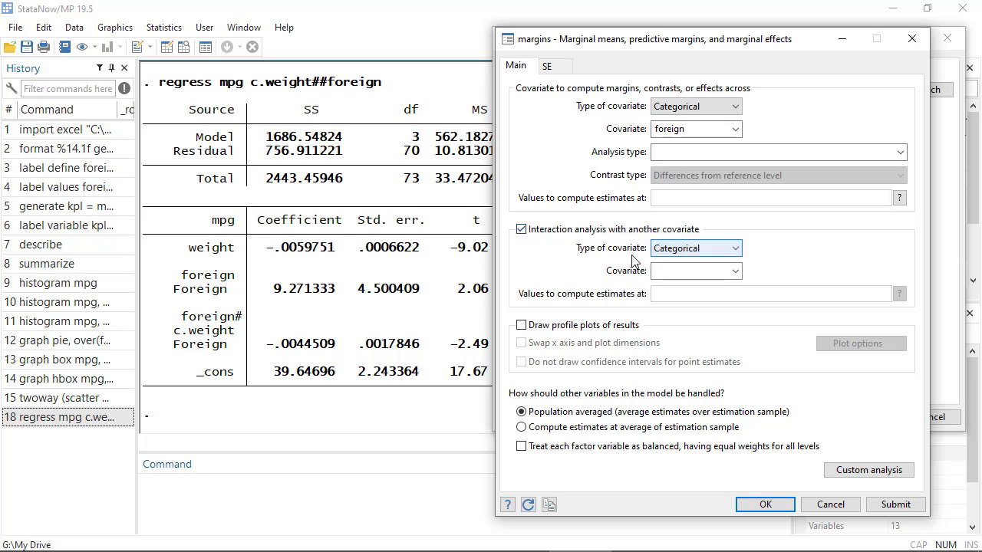
pyautogui.click(735, 251)
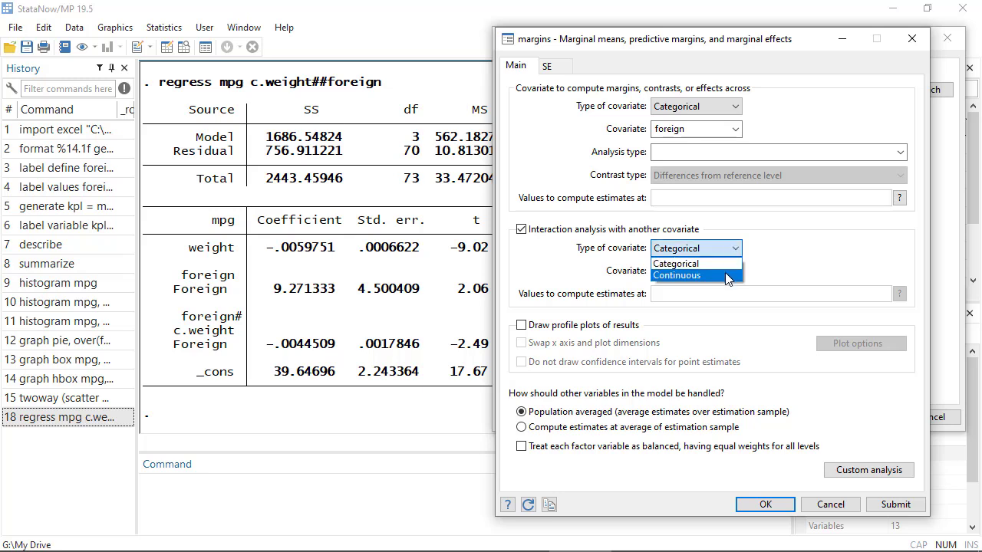
pyautogui.click(726, 274)
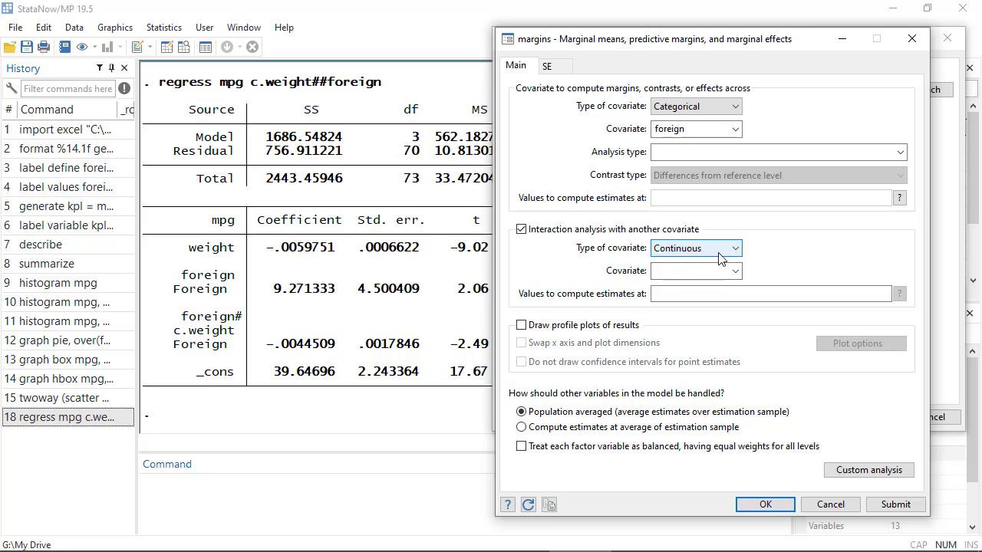
pyautogui.click(735, 271)
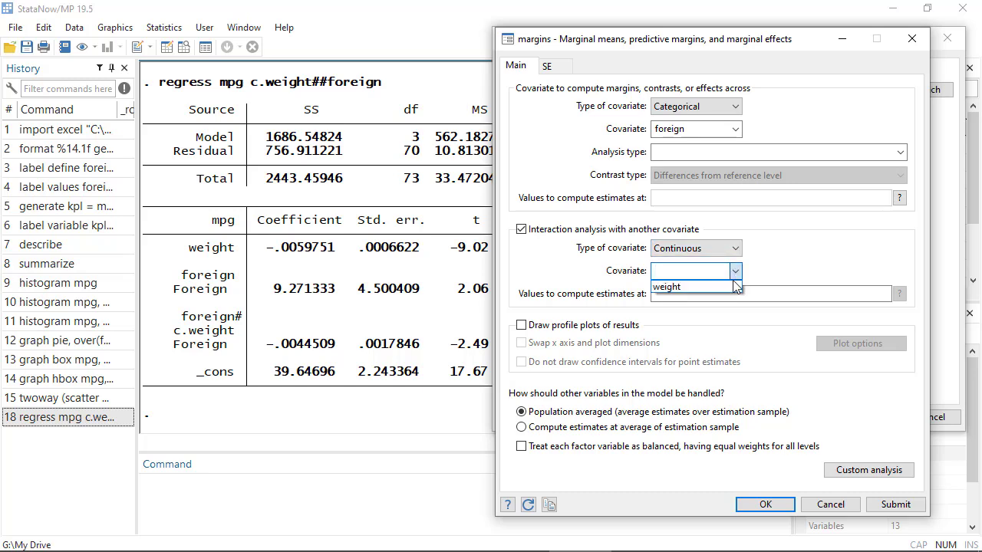
pyautogui.click(735, 287)
pyautogui.click(715, 273)
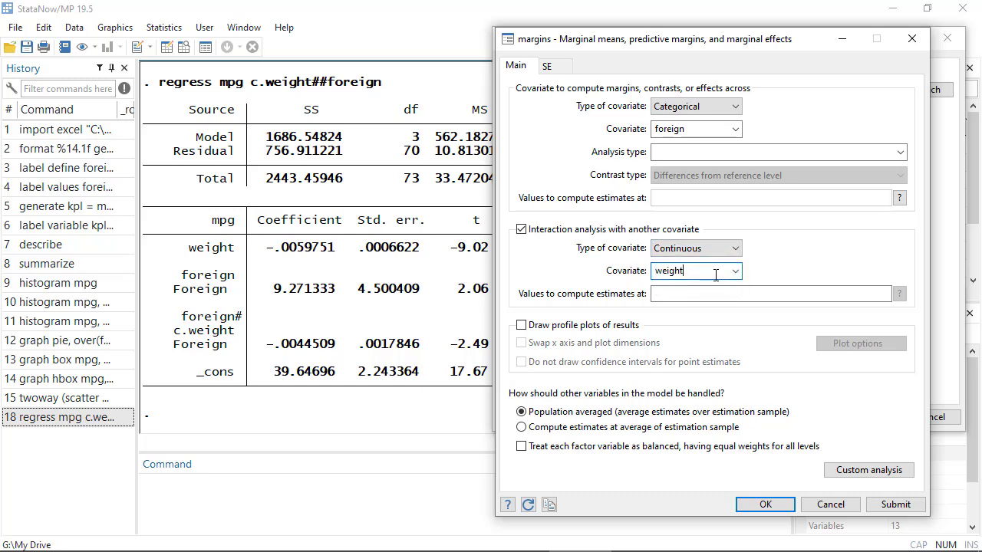
pyautogui.click(702, 297)
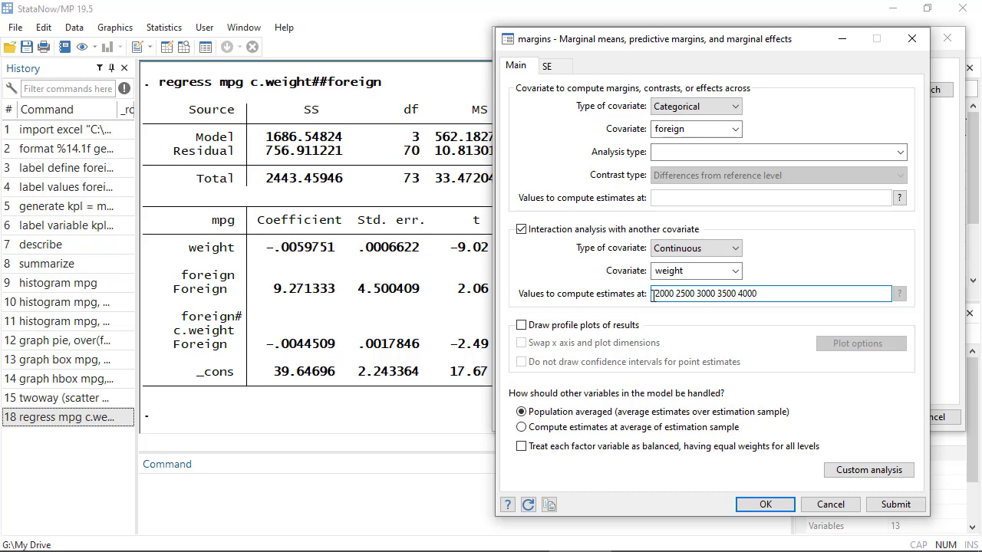
pyautogui.moveTo(657, 295); pyautogui.dragTo(671, 295)
pyautogui.moveTo(739, 296); pyautogui.dragTo(762, 295)
pyautogui.click(764, 292)
# - Set the analysis type to Marginal means of outcome for levels of covariate, run the margins and close the Postestimation Selector
pyautogui.click(780, 500)
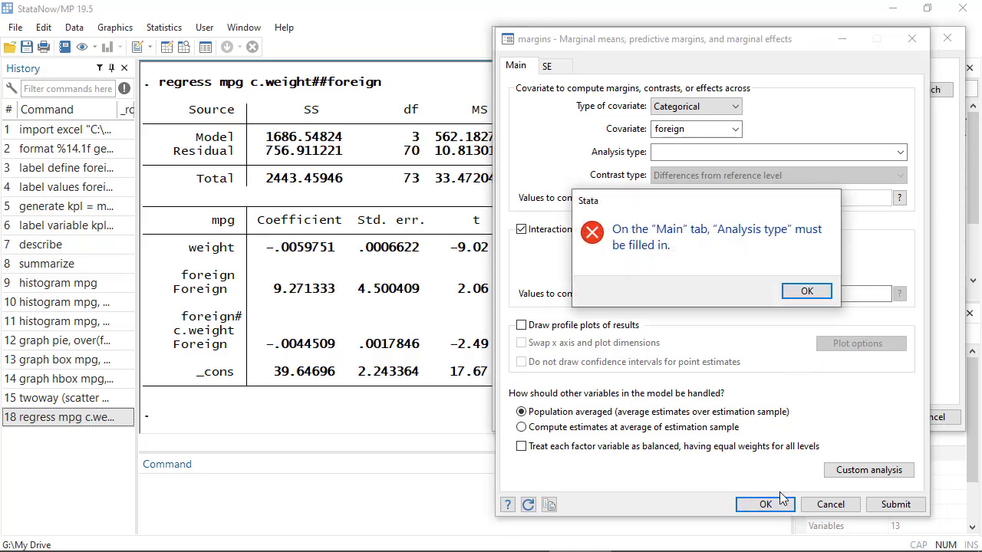
pyautogui.click(800, 292)
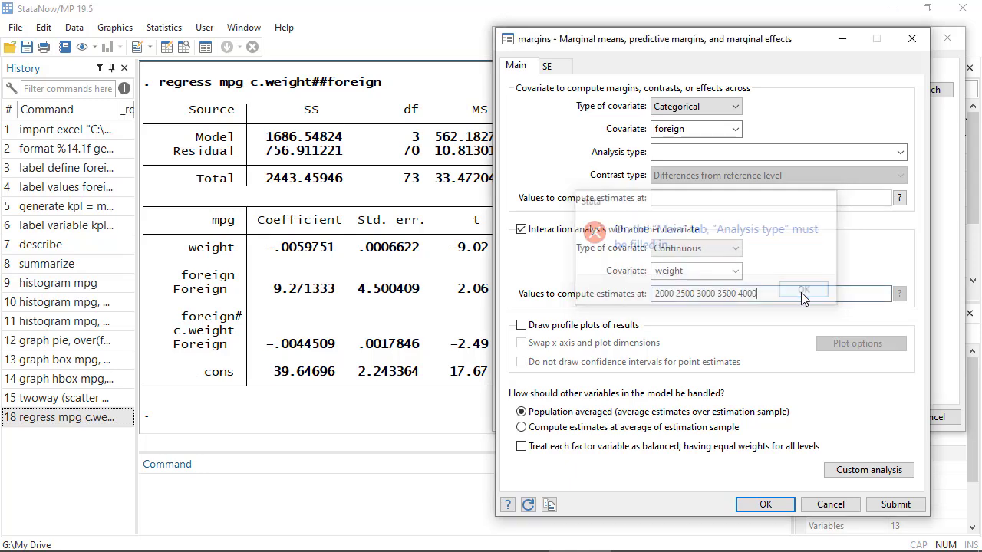
pyautogui.click(901, 152)
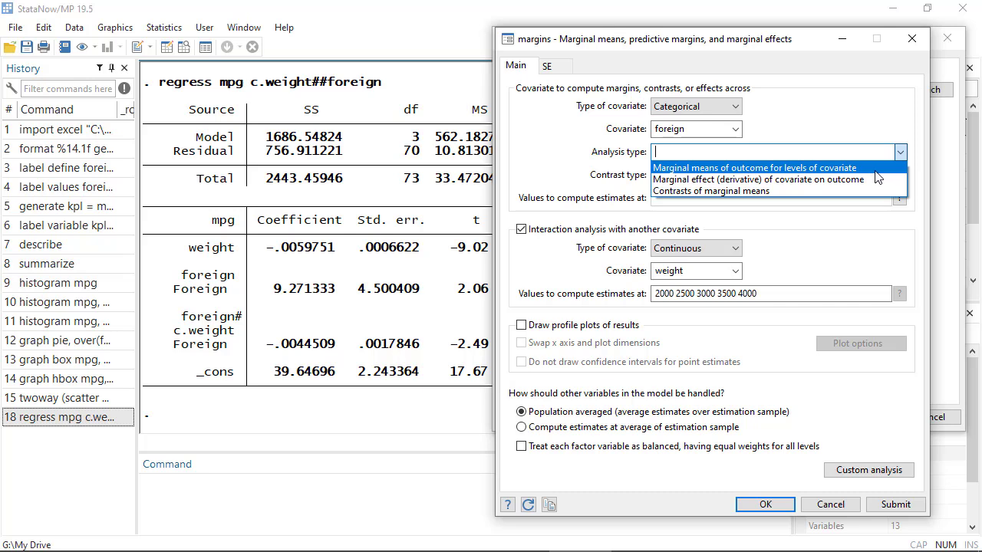
pyautogui.click(899, 152)
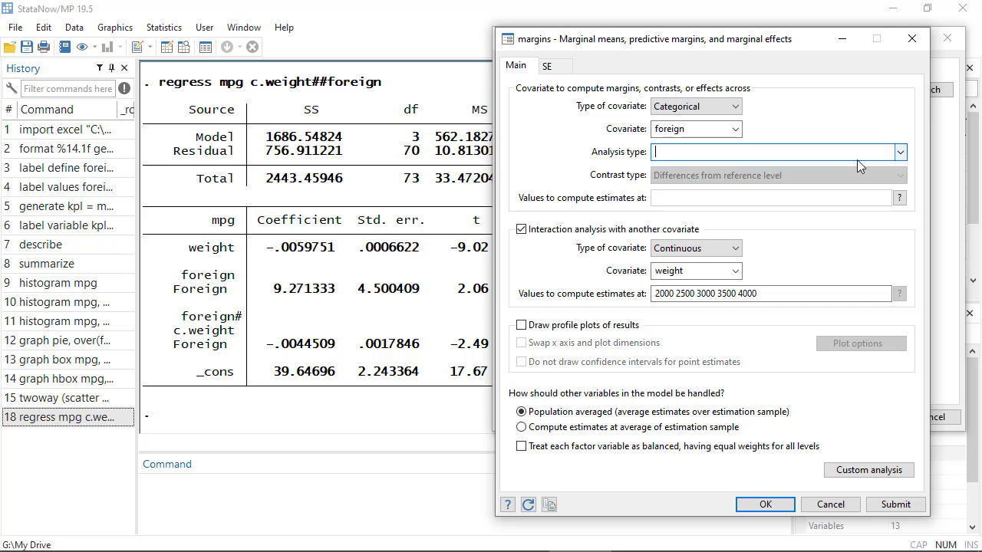
pyautogui.click(899, 152)
pyautogui.click(884, 164)
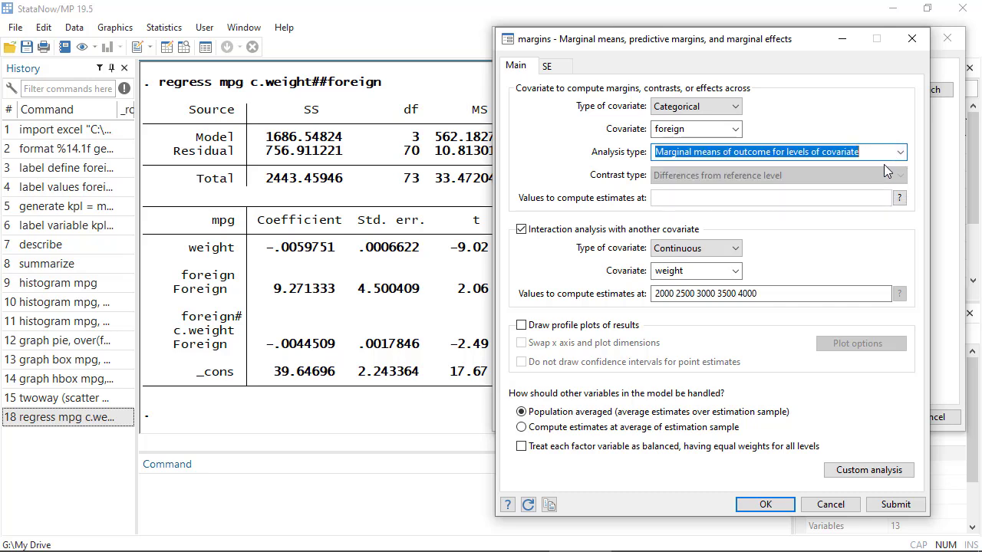
pyautogui.click(765, 504)
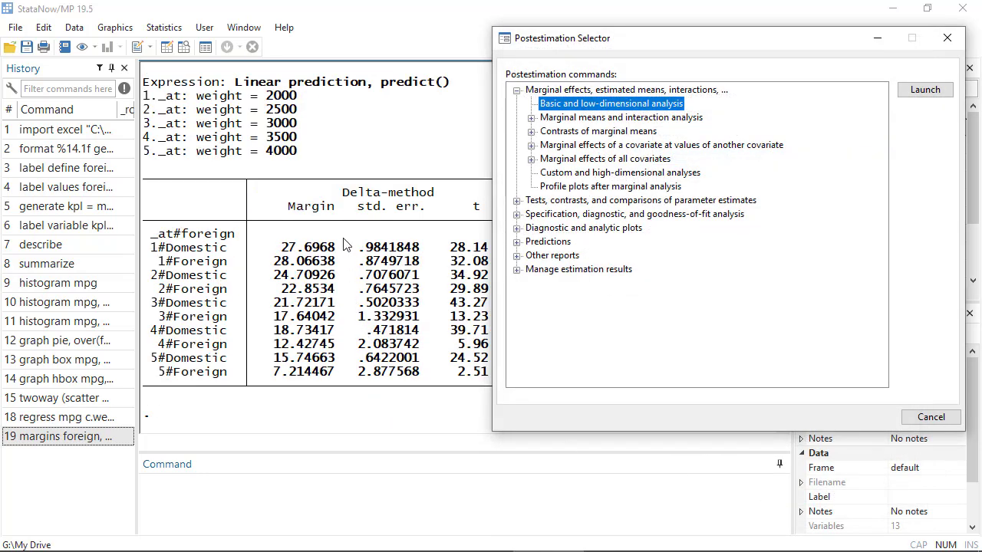
pyautogui.click(946, 38)
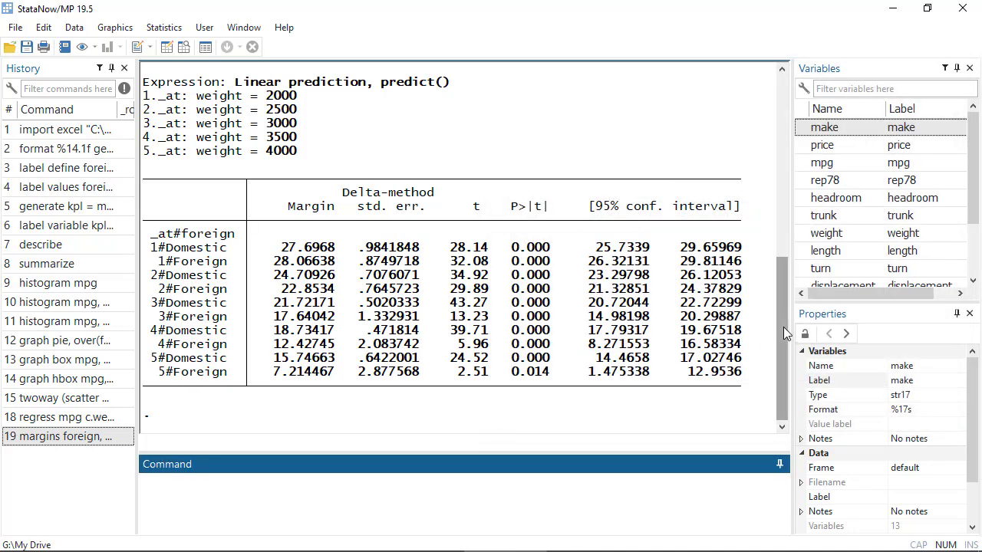
# - Examine the margins foreign command with its at(weight) option and the number of observations in the output
pyautogui.moveTo(784, 329); pyautogui.dragTo(794, 286)
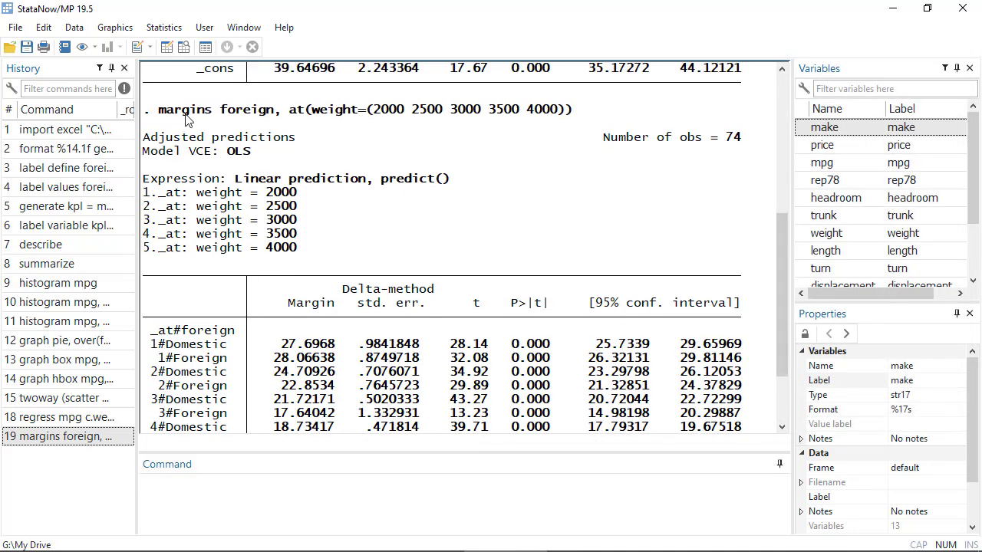
pyautogui.moveTo(160, 115); pyautogui.dragTo(574, 115)
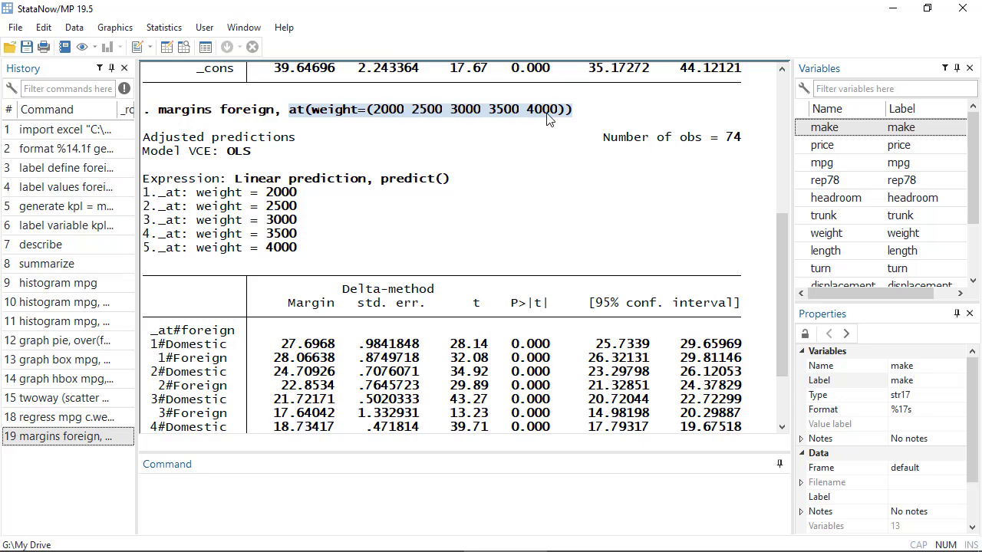
pyautogui.moveTo(572, 115); pyautogui.dragTo(161, 119)
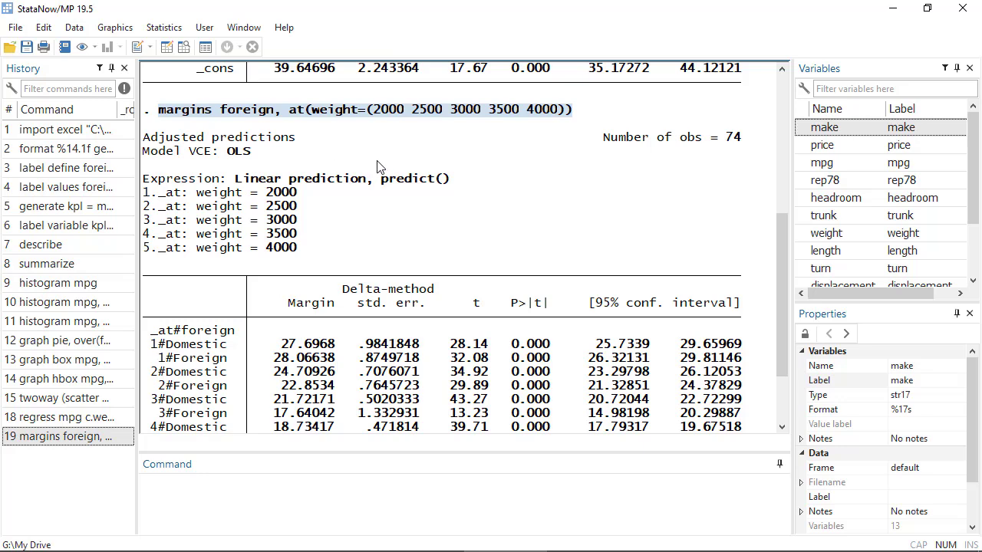
pyautogui.scroll(-1, 390, 178)
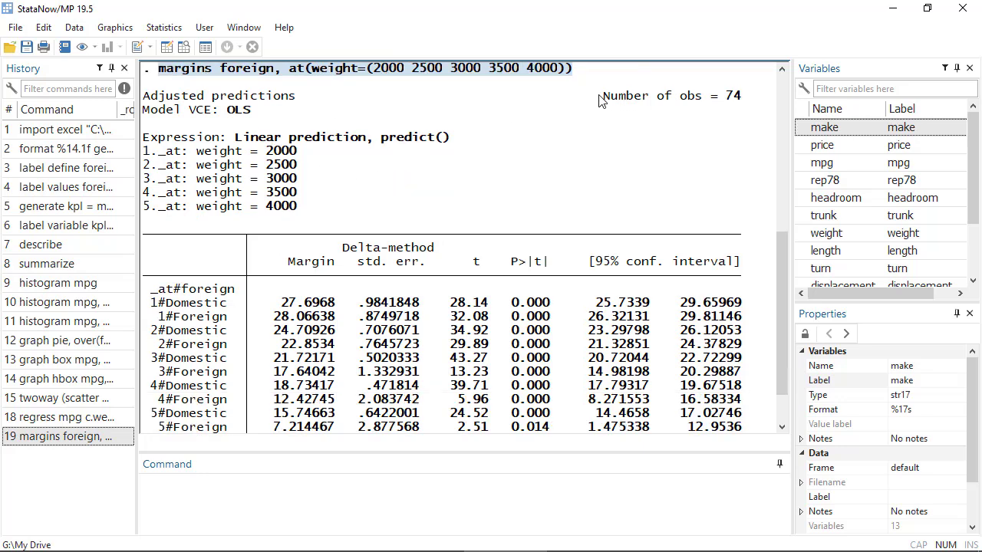
pyautogui.moveTo(596, 96); pyautogui.dragTo(746, 97)
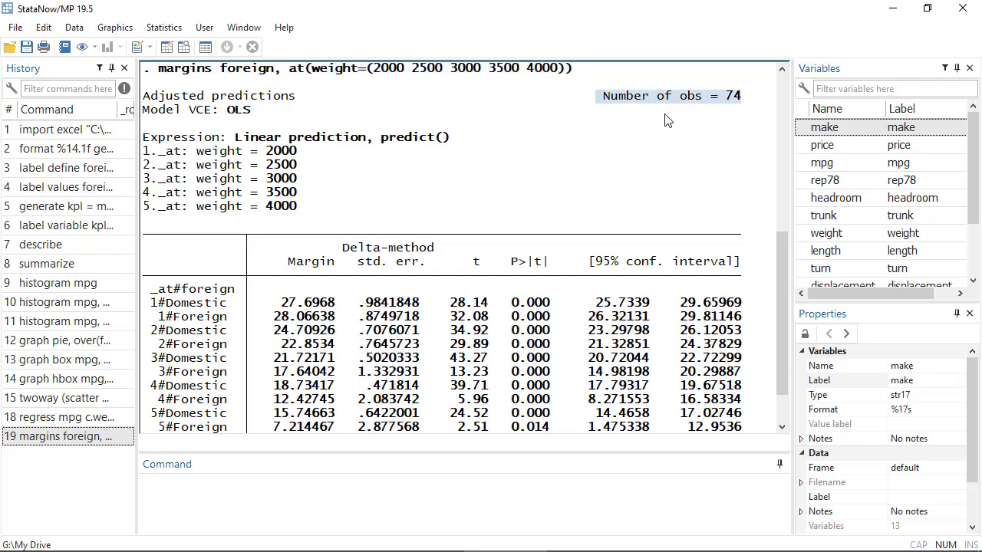
pyautogui.click(666, 120)
pyautogui.scroll(-1, 403, 172)
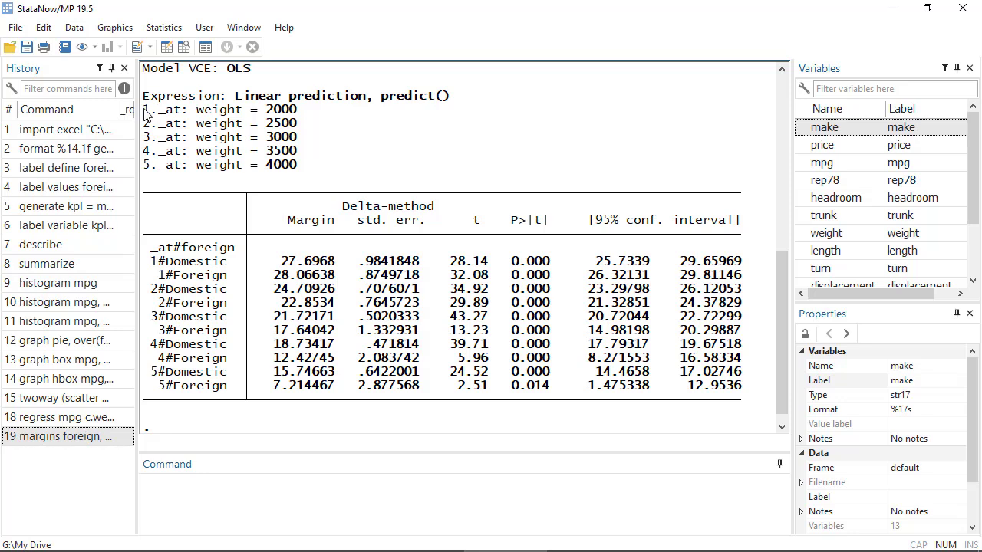
# - Examine the first two weight levels and the 1#Domestic row's margin, t statistic, p-value and confidence interval in the margins output
pyautogui.moveTo(144, 110); pyautogui.dragTo(320, 116)
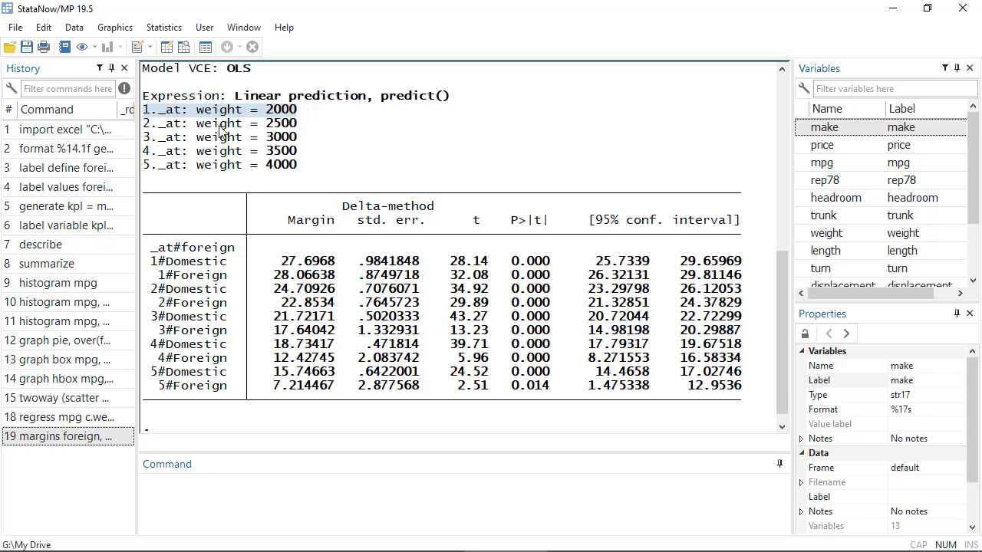
pyautogui.moveTo(146, 127); pyautogui.dragTo(294, 130)
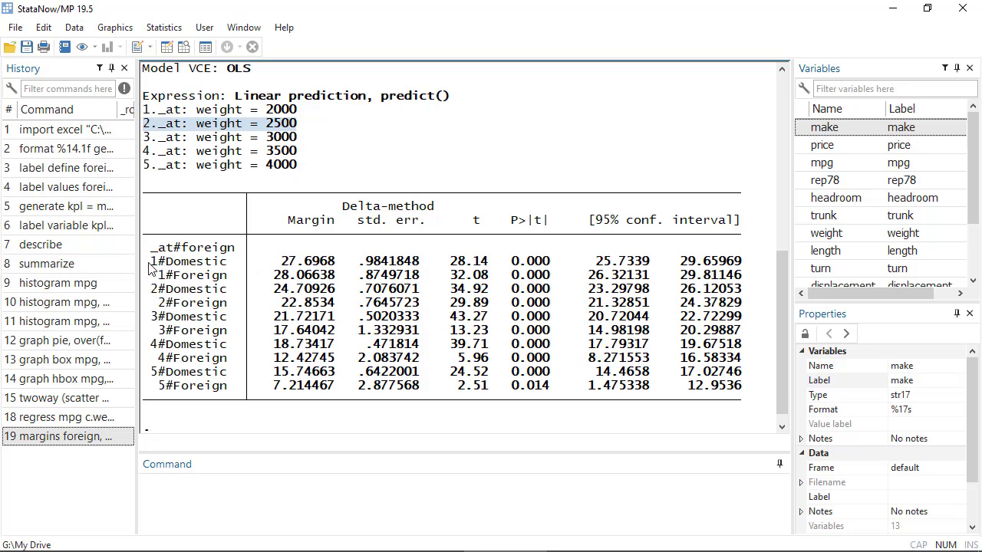
pyautogui.moveTo(149, 266); pyautogui.dragTo(244, 266)
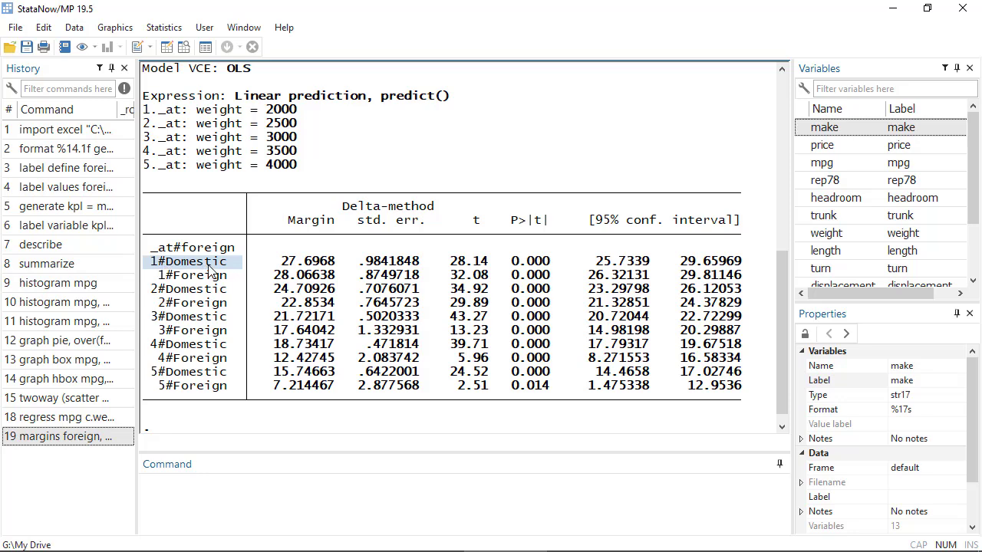
pyautogui.moveTo(274, 263); pyautogui.dragTo(343, 264)
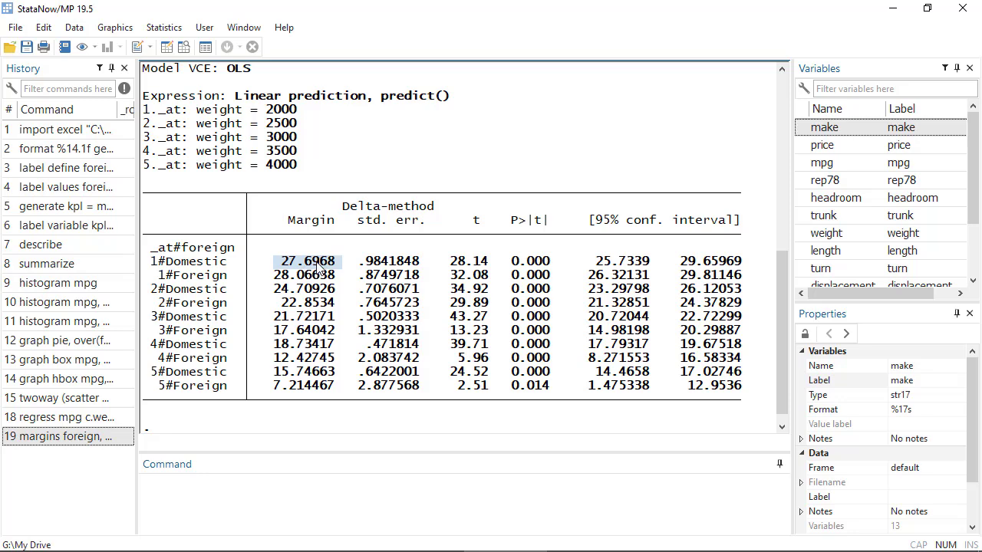
pyautogui.moveTo(358, 263); pyautogui.dragTo(558, 264)
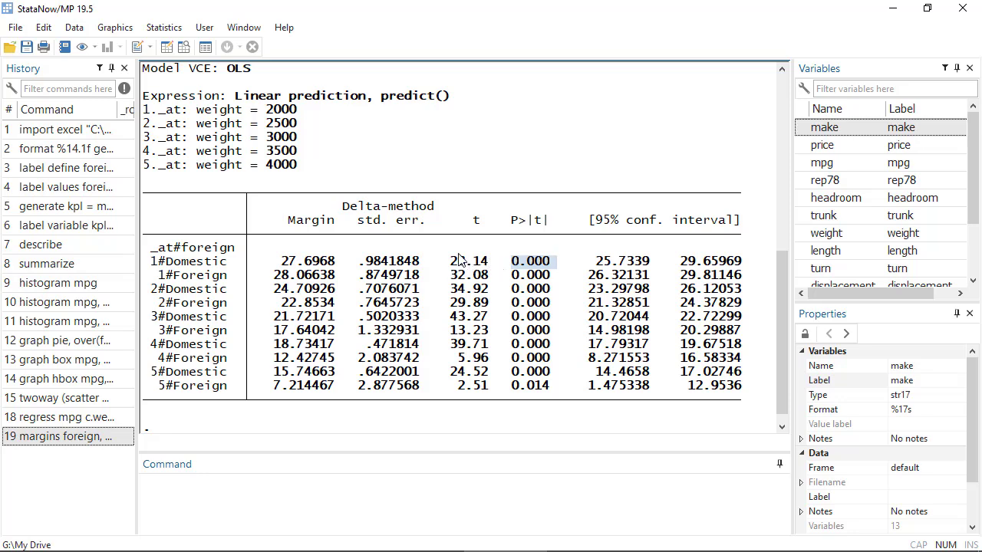
pyautogui.moveTo(451, 258); pyautogui.dragTo(464, 258)
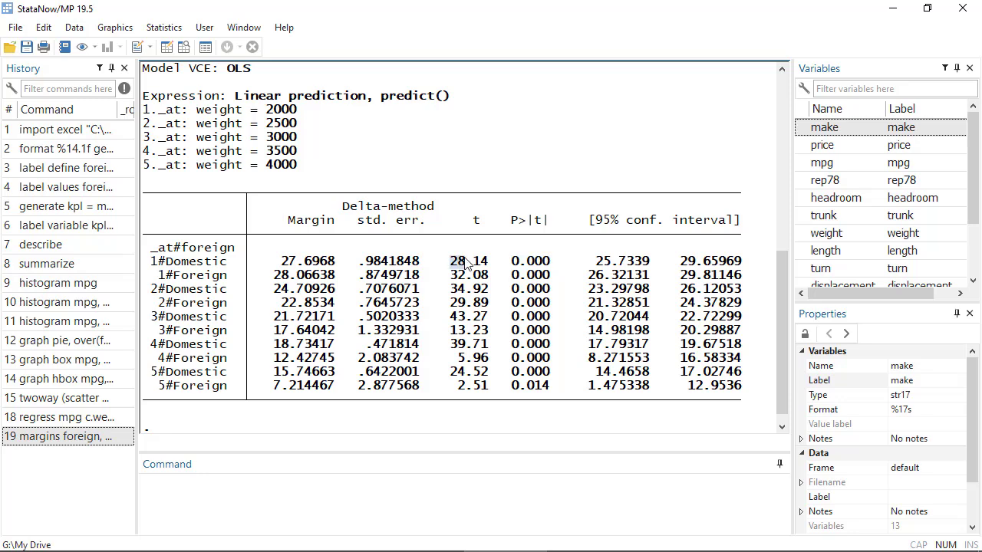
pyautogui.click(512, 260)
pyautogui.moveTo(594, 260); pyautogui.dragTo(746, 266)
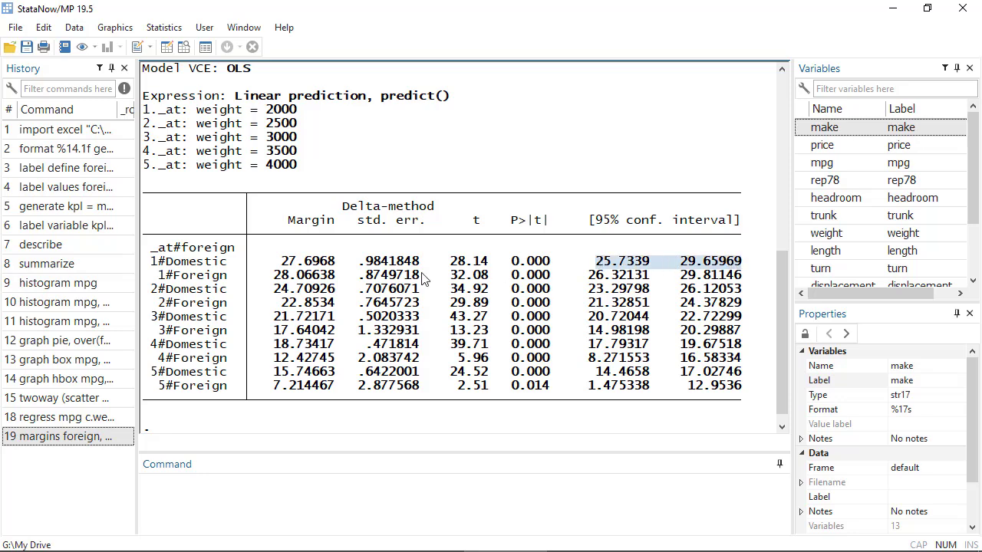
pyautogui.moveTo(282, 263); pyautogui.dragTo(340, 265)
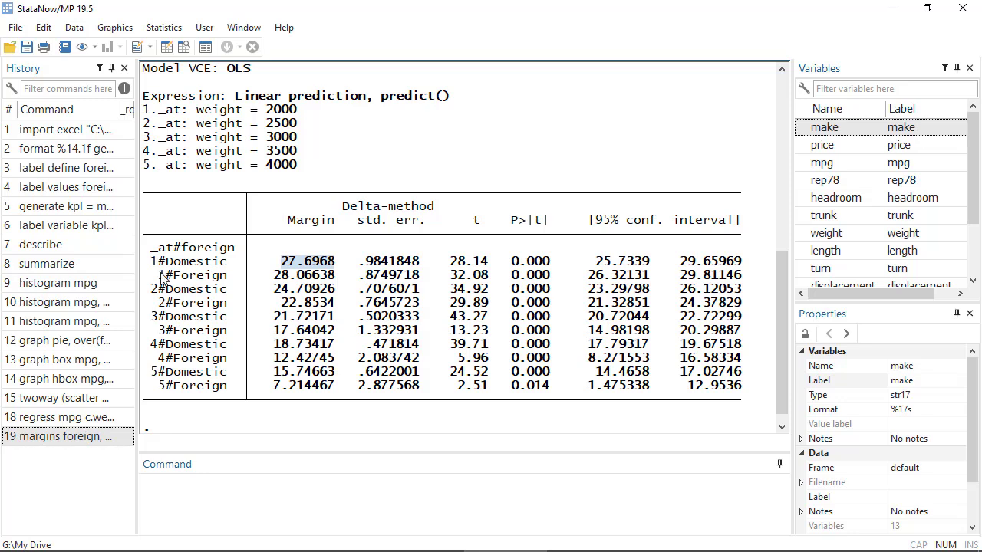
# - Review the 1#Foreign, 2#Domestic and 5#Foreign rows of the margins table
pyautogui.moveTo(159, 277); pyautogui.dragTo(232, 280)
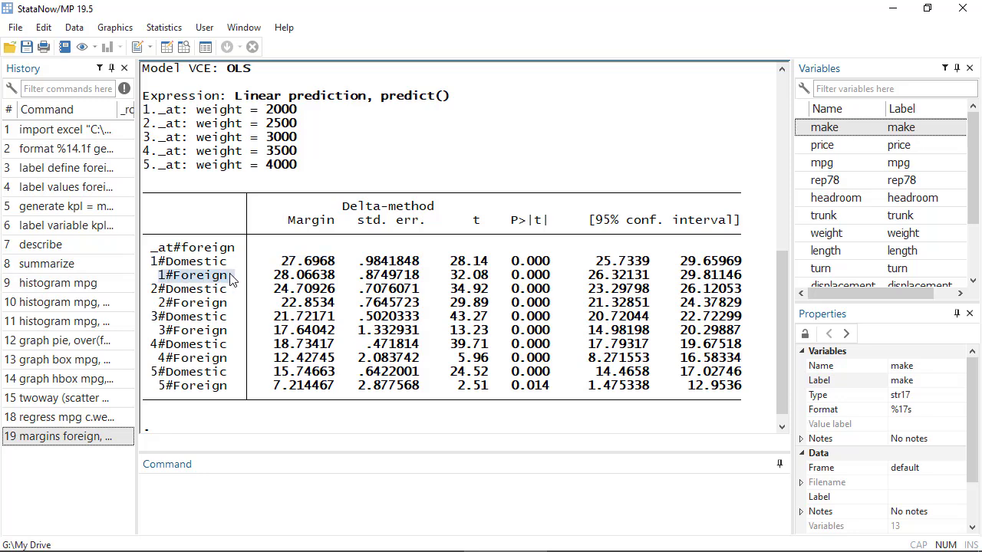
pyautogui.moveTo(150, 290); pyautogui.dragTo(229, 294)
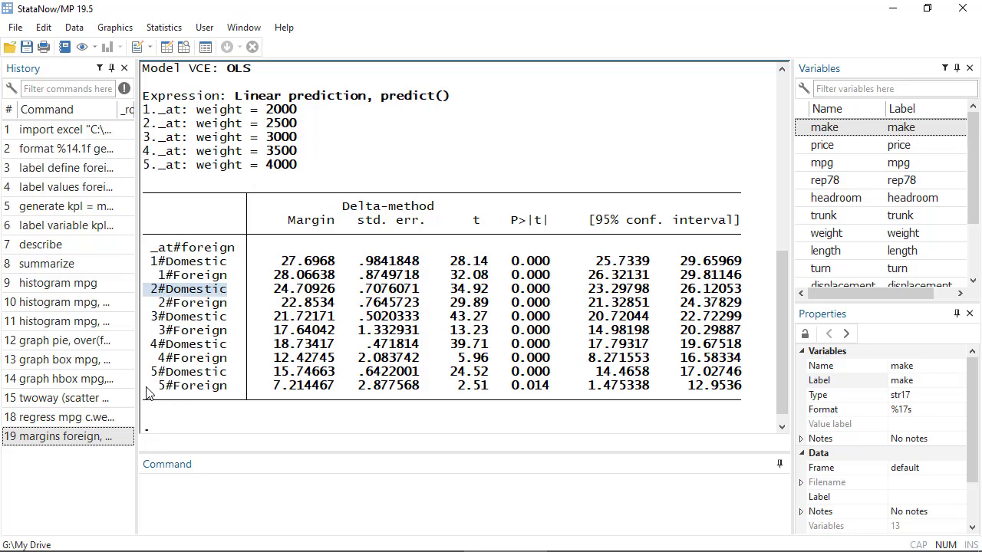
pyautogui.moveTo(145, 388); pyautogui.dragTo(237, 389)
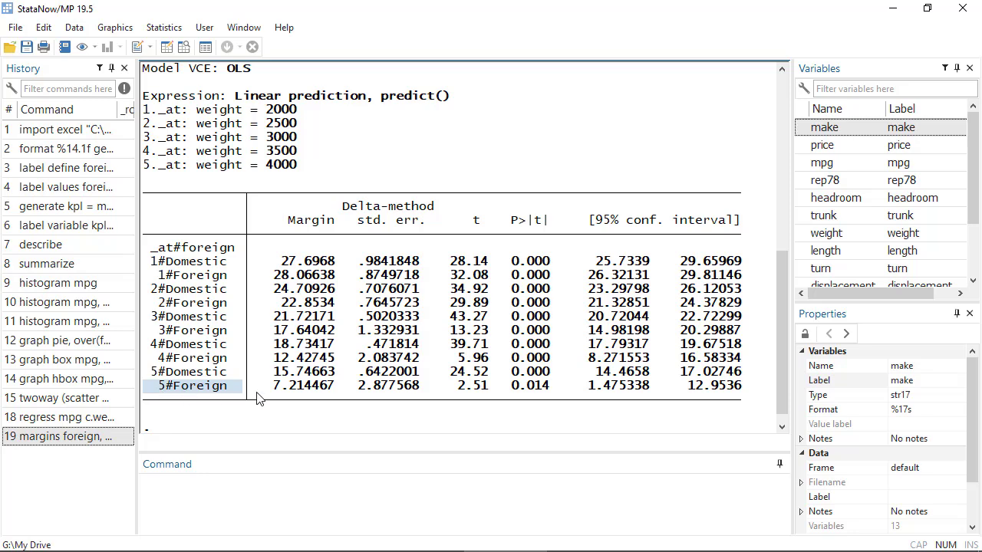
pyautogui.click(311, 392)
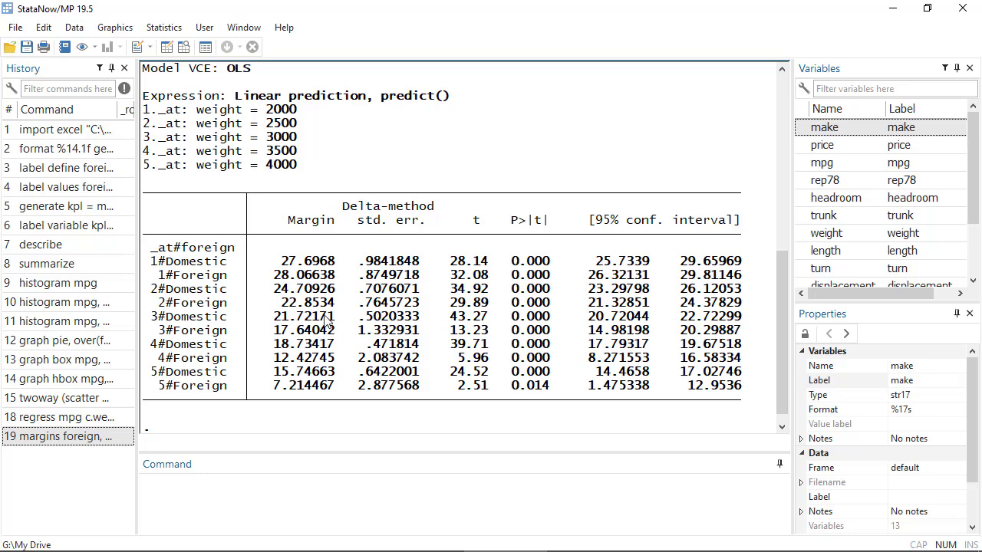
# - Run marginsplot to graph the adjusted predictions, and close the graph after viewing it
pyautogui.click(421, 495)
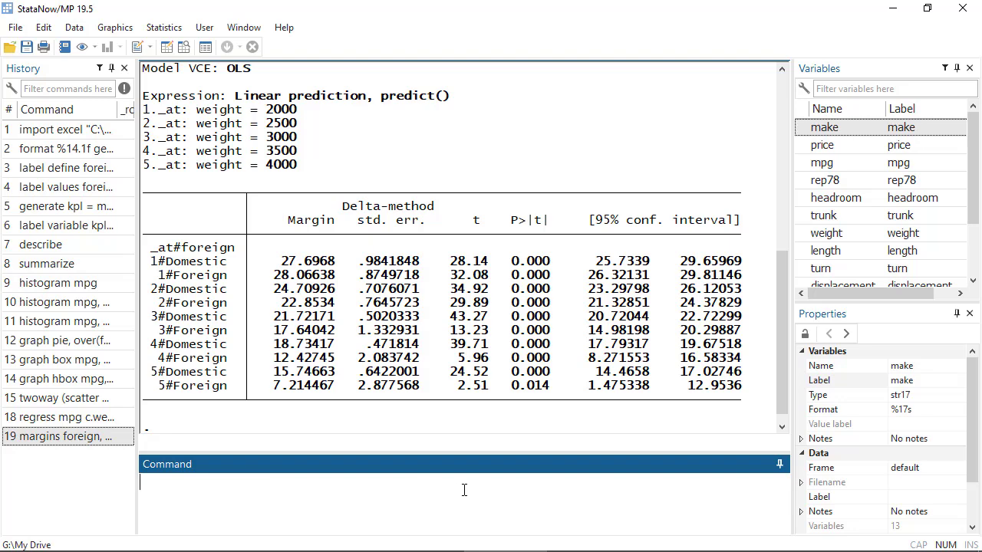
pyautogui.write('insplo')
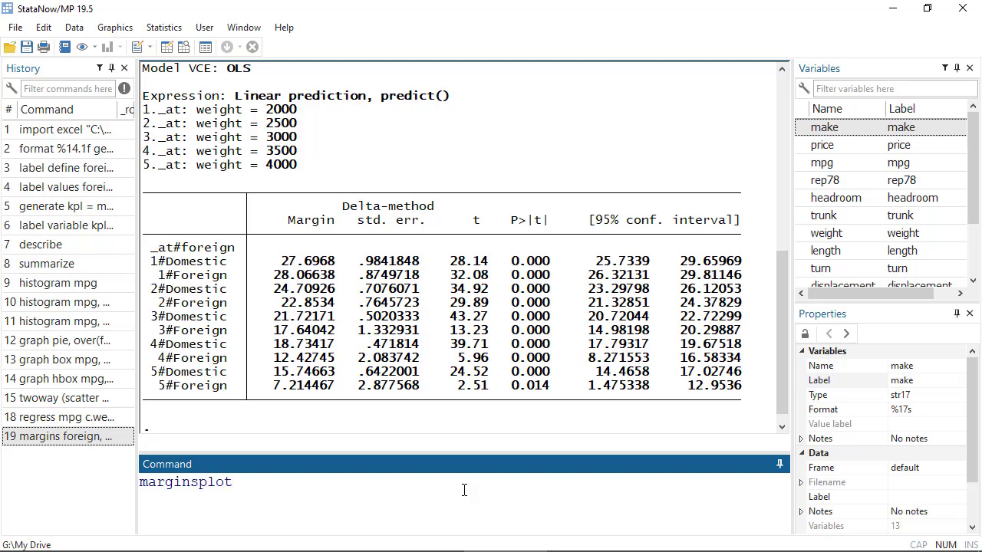
pyautogui.write('t')
pyautogui.press('Return')
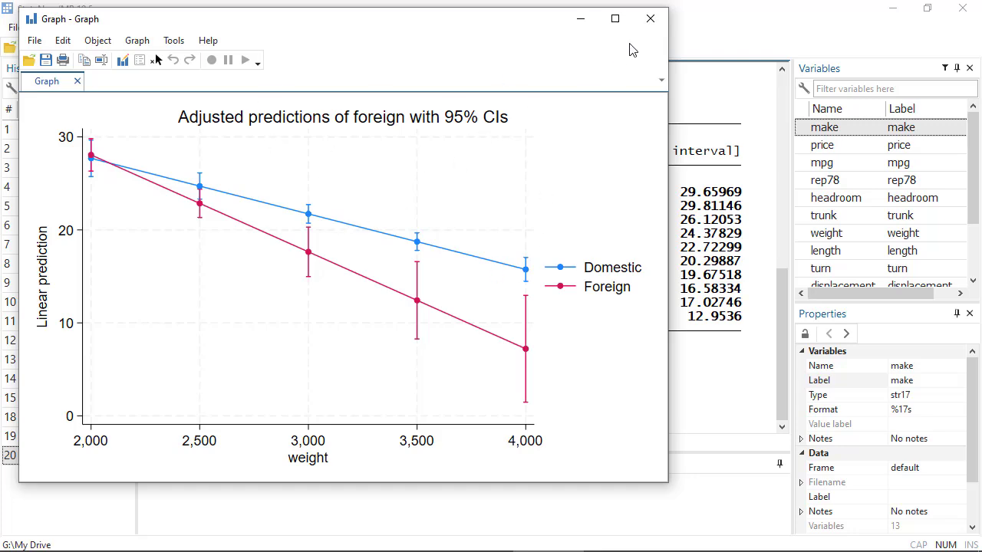
pyautogui.click(649, 19)
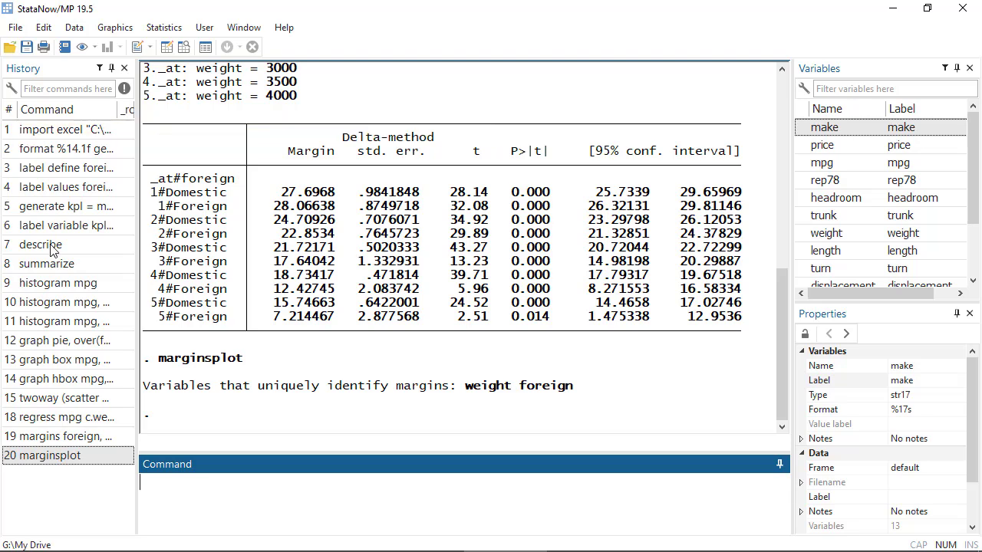
# - Send all commands from the history to the Do-file Editor and widen the editor to read them
pyautogui.click(34, 132)
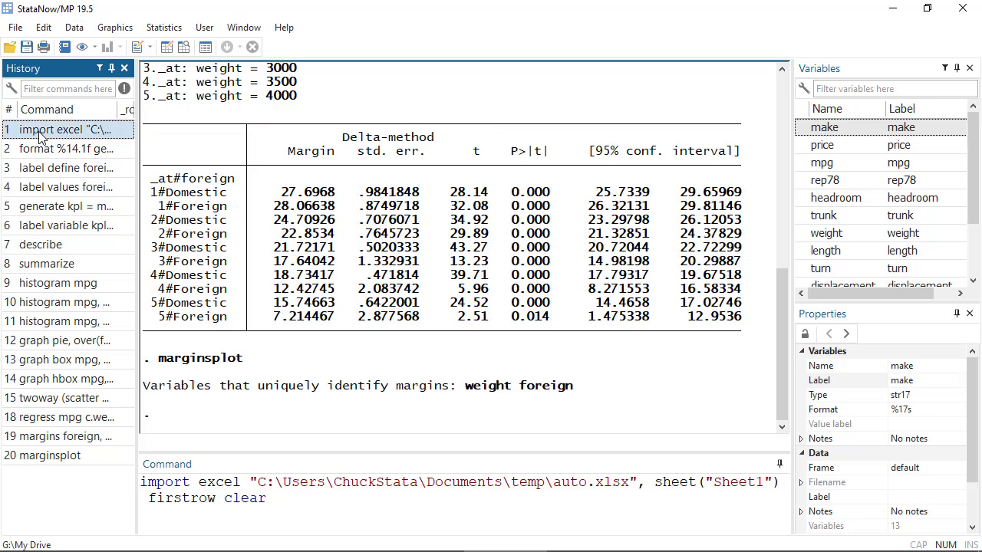
pyautogui.rightClick(40, 135)
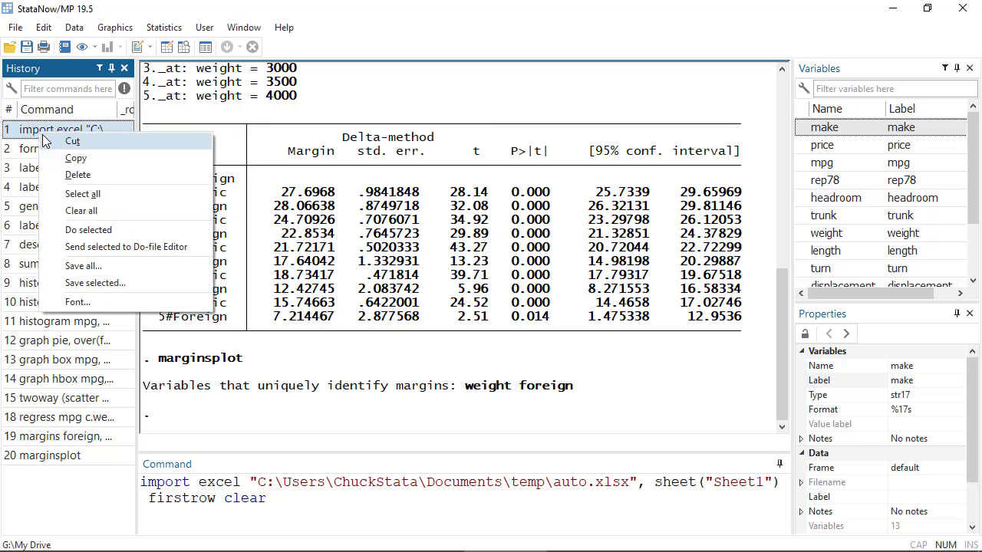
pyautogui.click(60, 198)
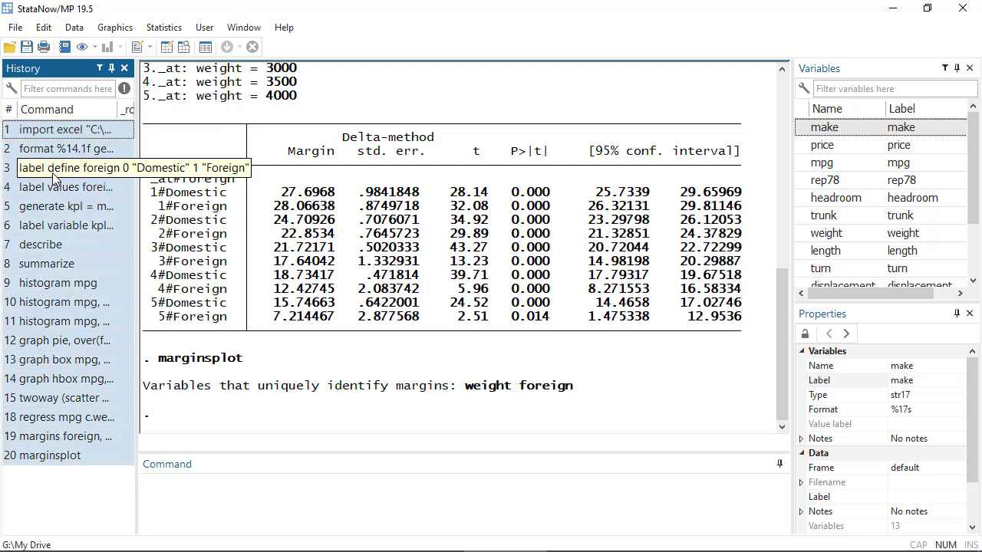
pyautogui.rightClick(54, 178)
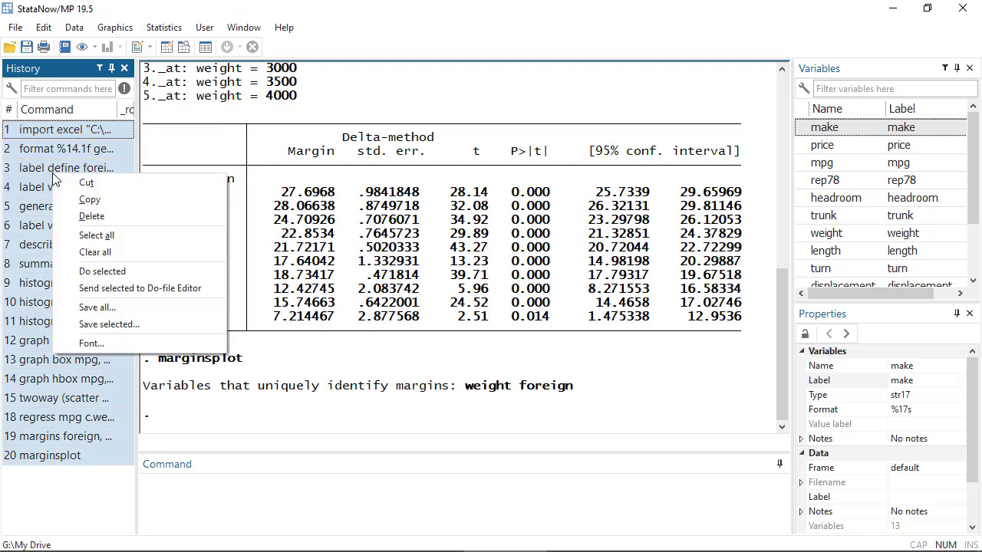
pyautogui.click(65, 290)
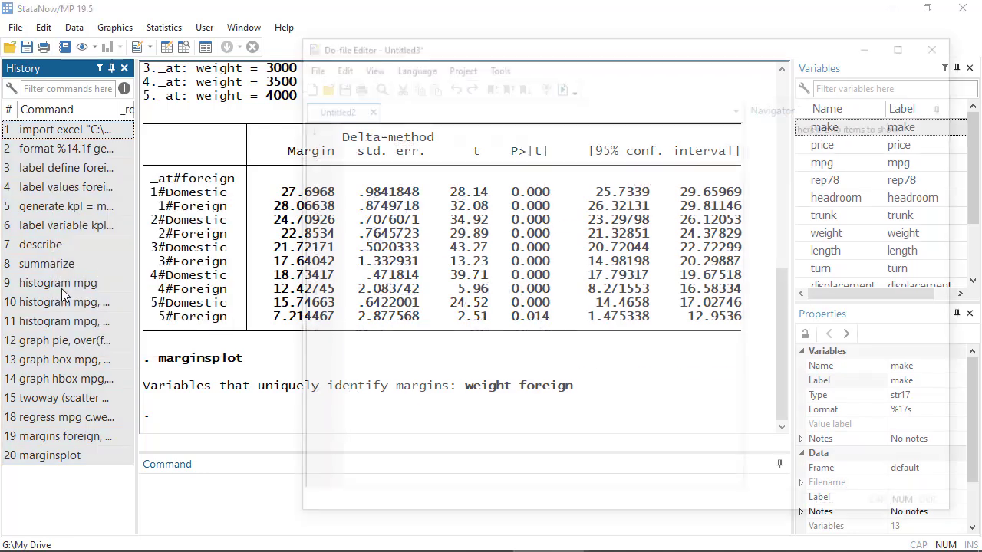
pyautogui.moveTo(435, 43); pyautogui.dragTo(400, 40)
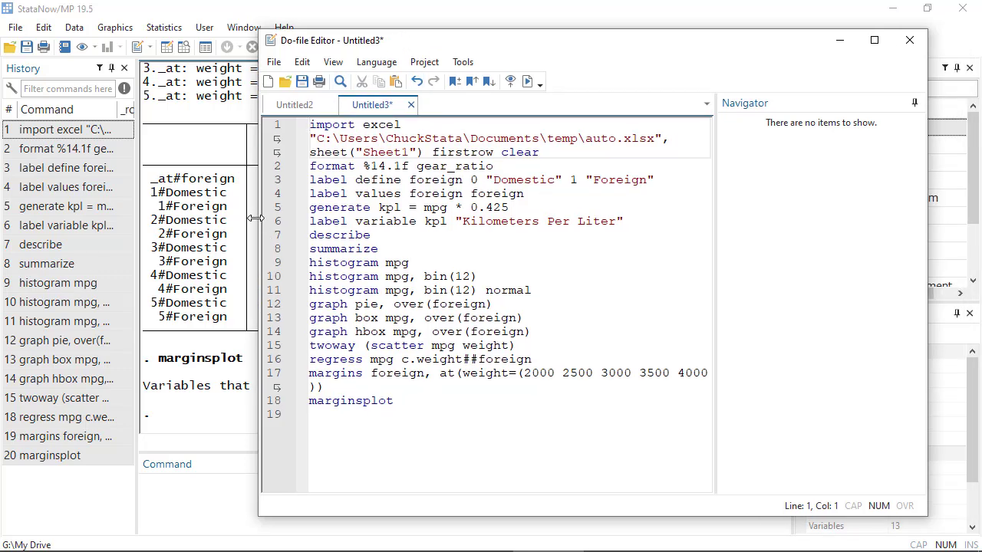
pyautogui.moveTo(257, 220); pyautogui.dragTo(131, 221)
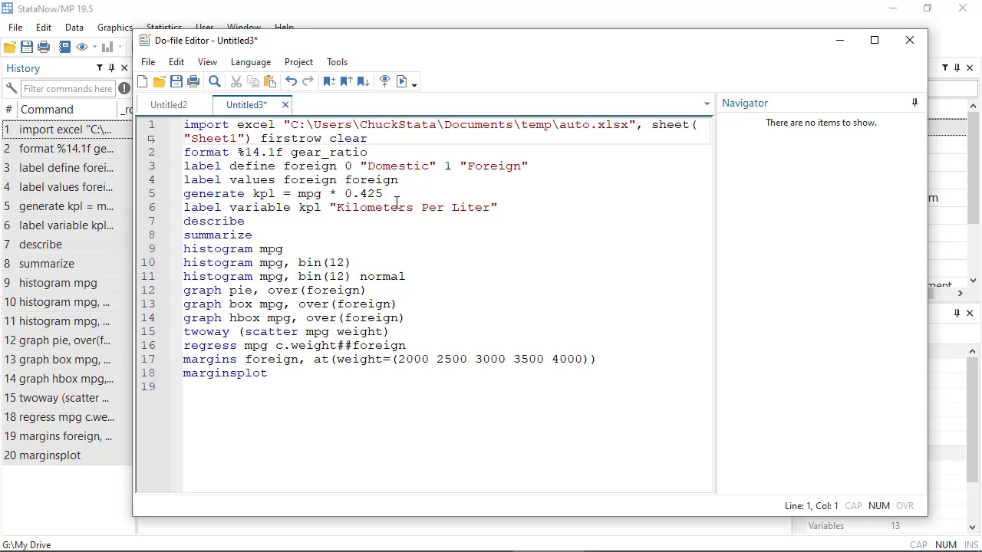
# - Bring up the do-file's save dialog, cancel it, and close the Do-file Editor without saving
pyautogui.click(176, 81)
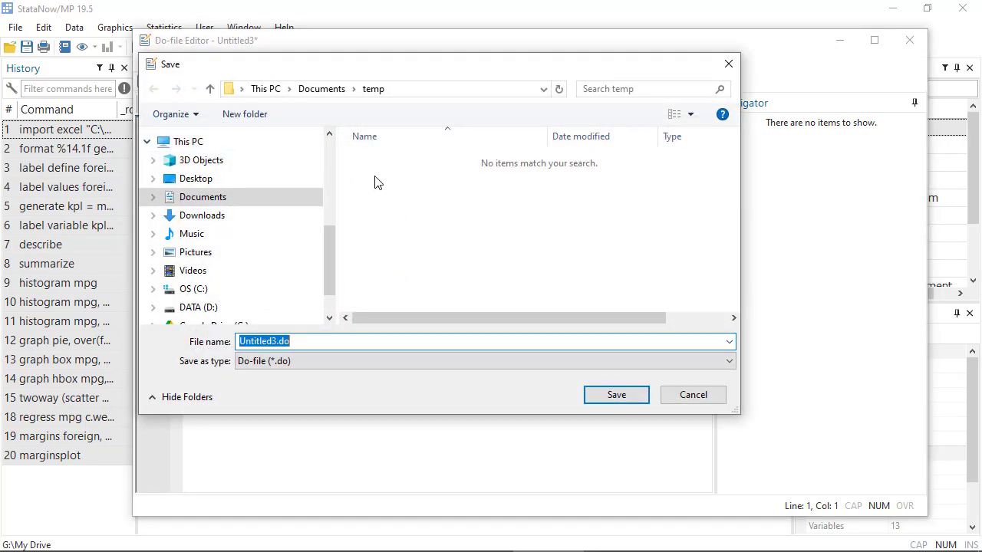
pyautogui.click(672, 395)
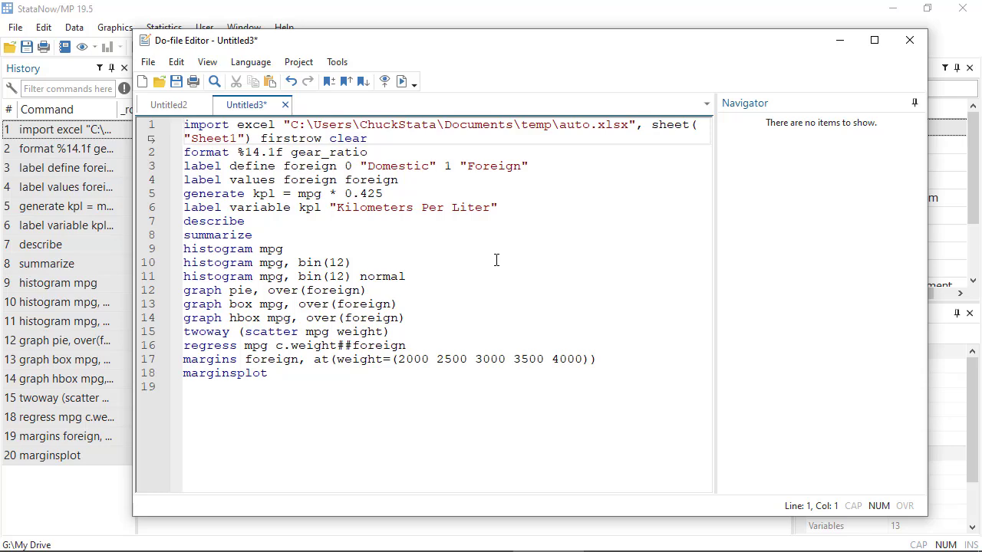
pyautogui.click(909, 40)
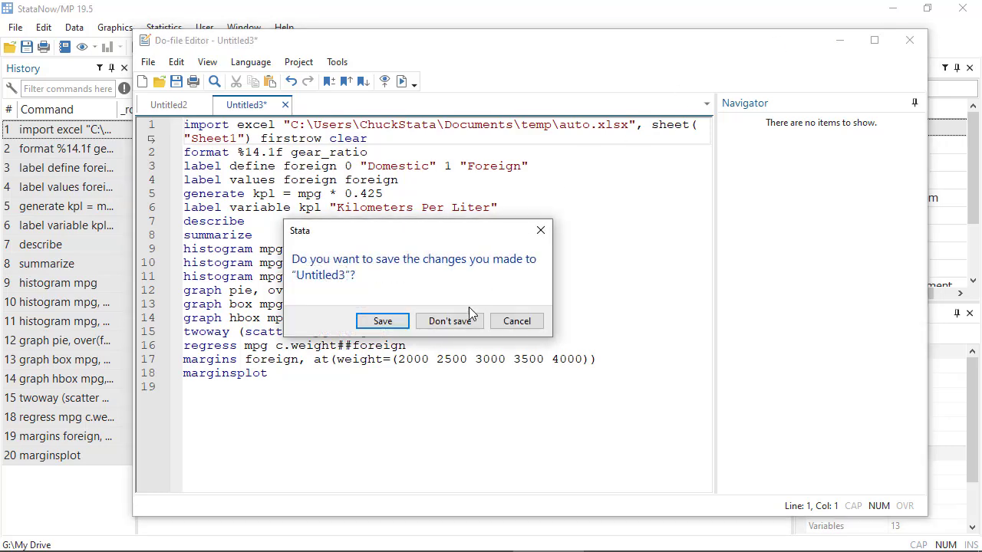
pyautogui.click(457, 322)
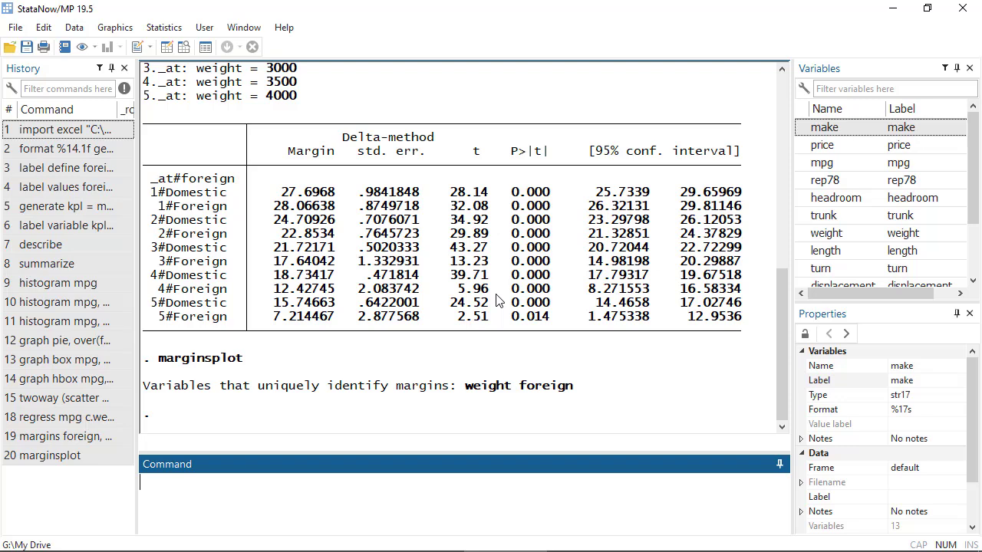
# - Open the Linear regression dialog for linear models and bring up its regress help page
pyautogui.click(163, 27)
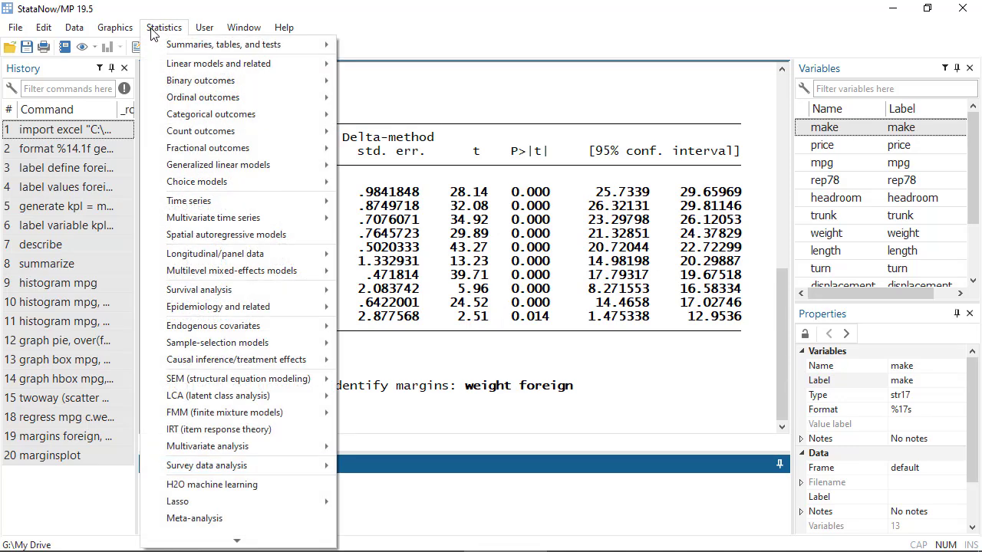
pyautogui.moveTo(160, 66)
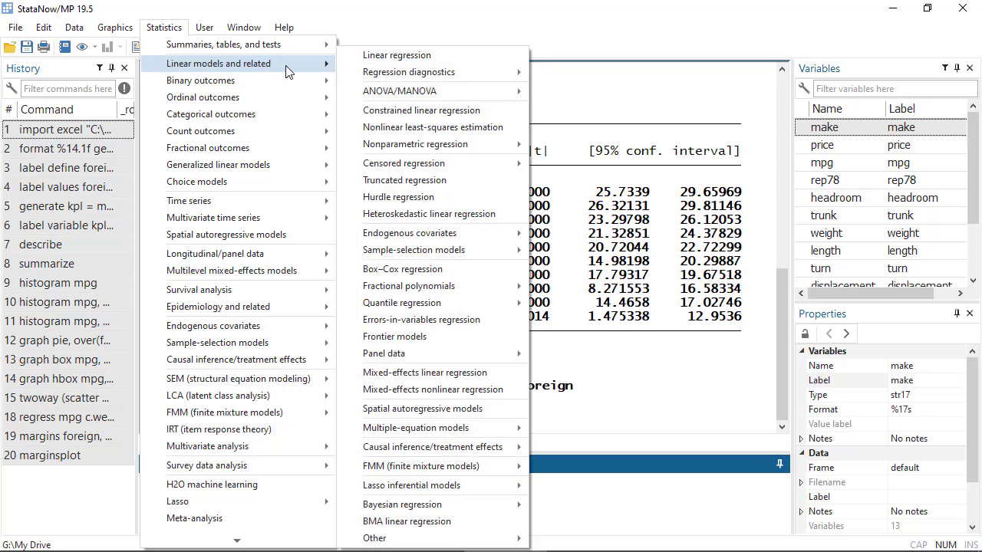
pyautogui.click(349, 60)
pyautogui.moveTo(664, 35); pyautogui.dragTo(666, 21)
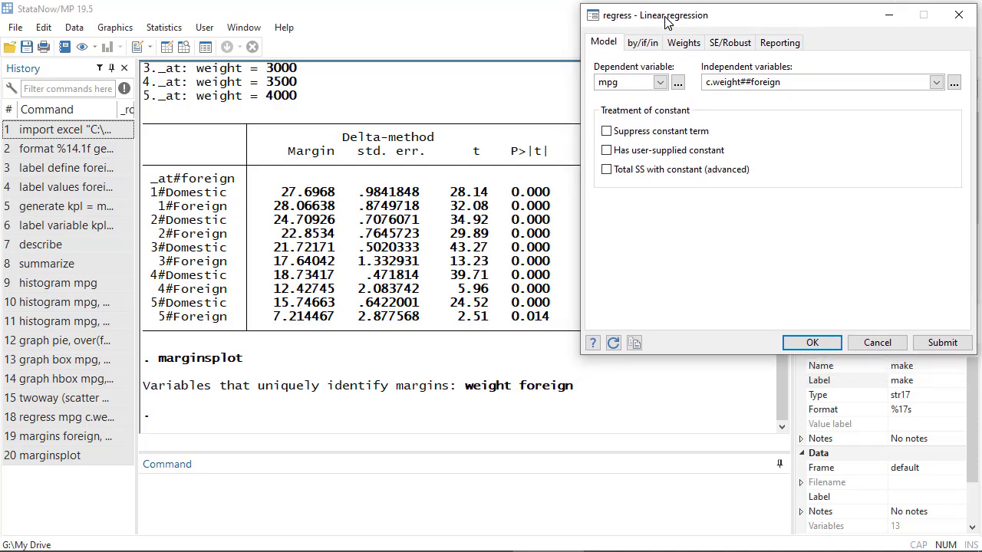
pyautogui.click(595, 343)
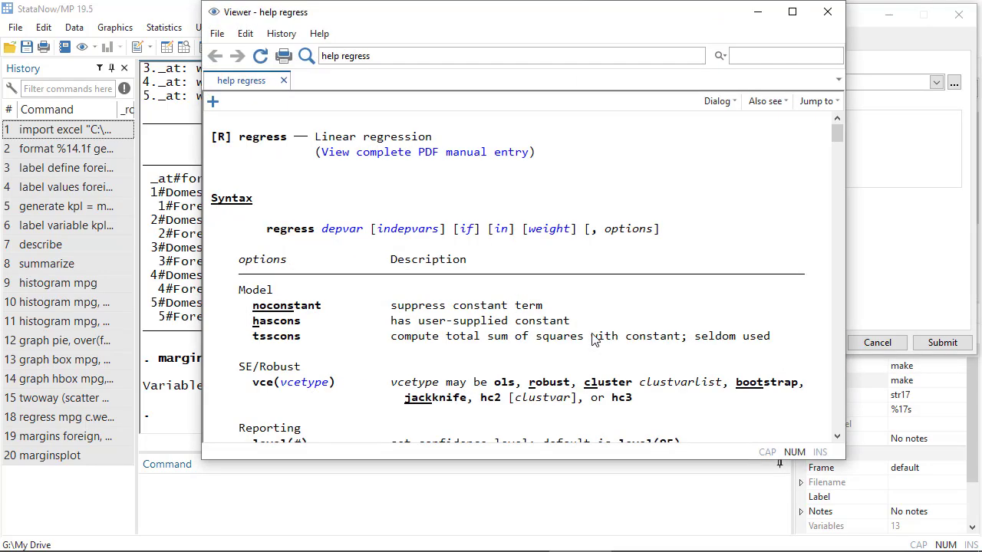
# - Look over the regress help in a taller viewer, then open its complete PDF manual entry and enlarge the page
pyautogui.moveTo(513, 462); pyautogui.dragTo(514, 531)
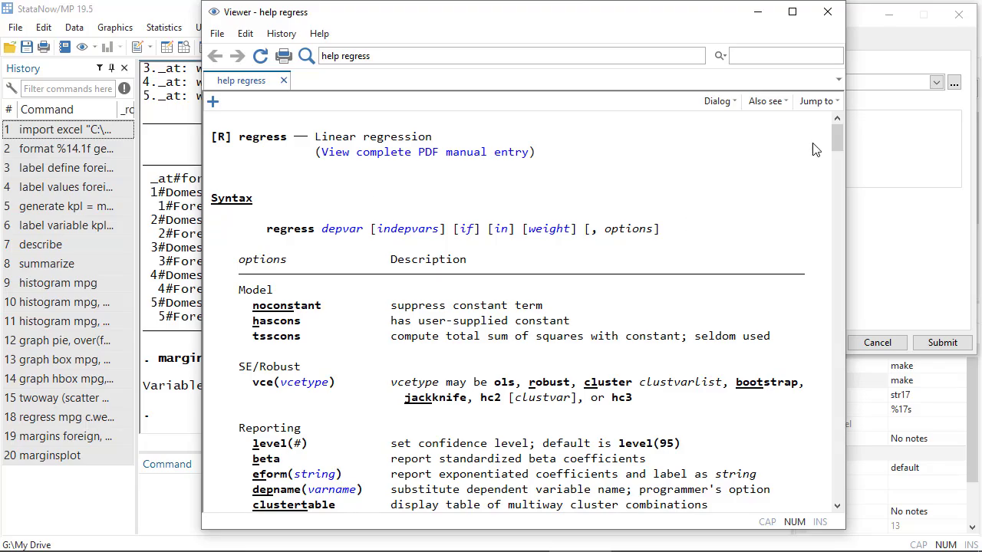
pyautogui.moveTo(837, 131); pyautogui.dragTo(858, 124)
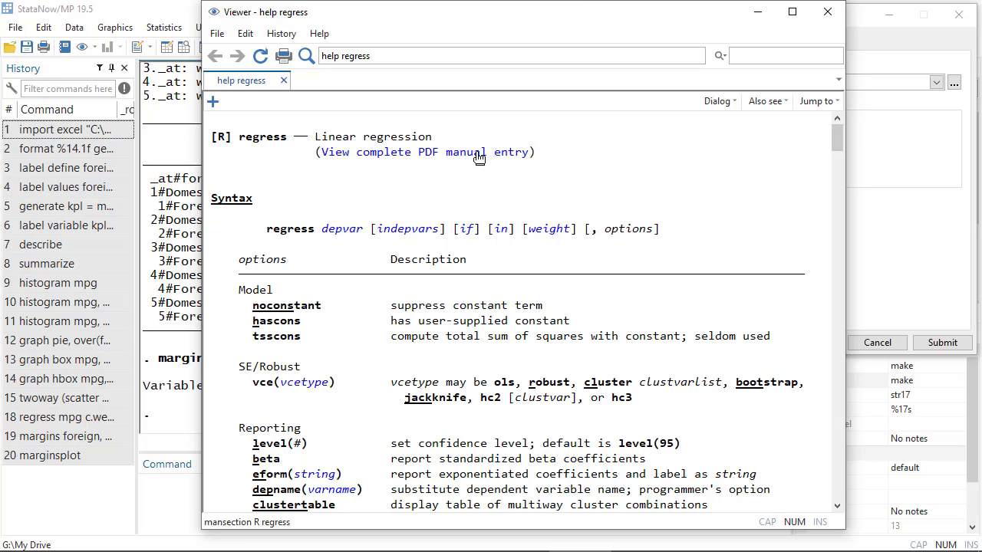
pyautogui.click(381, 156)
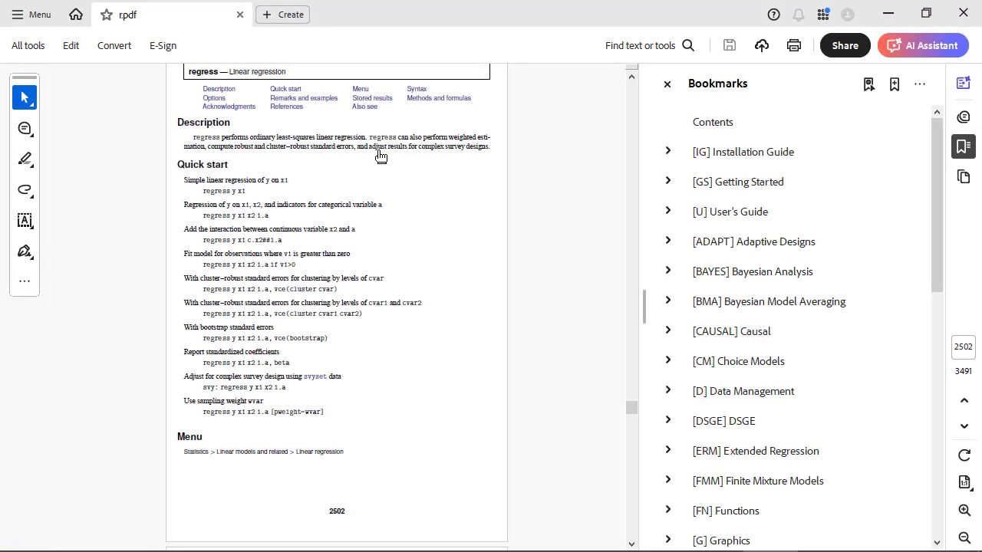
pyautogui.click(965, 510)
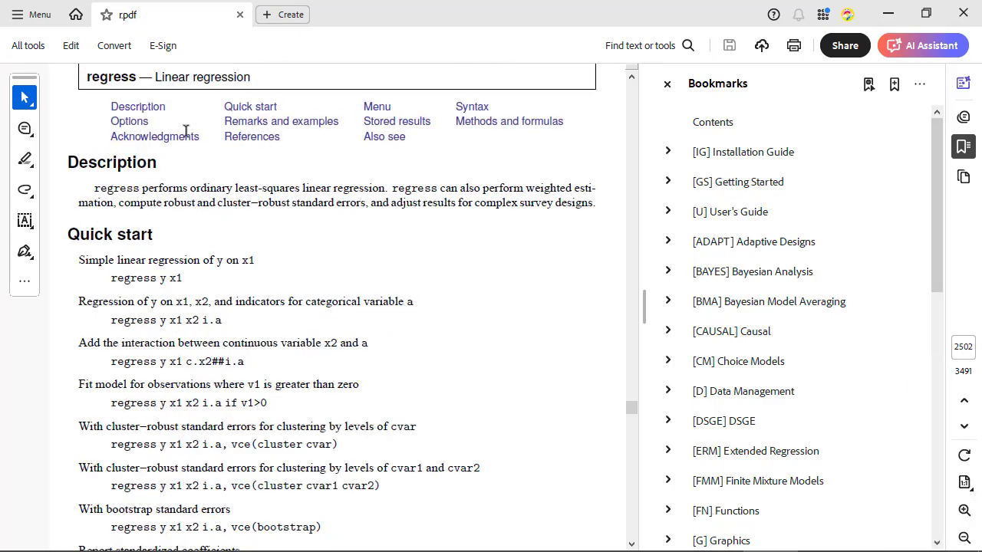
# - Go to the Methods and formulas section of the regress manual entry and read through to the robust variance calculation
pyautogui.click(479, 125)
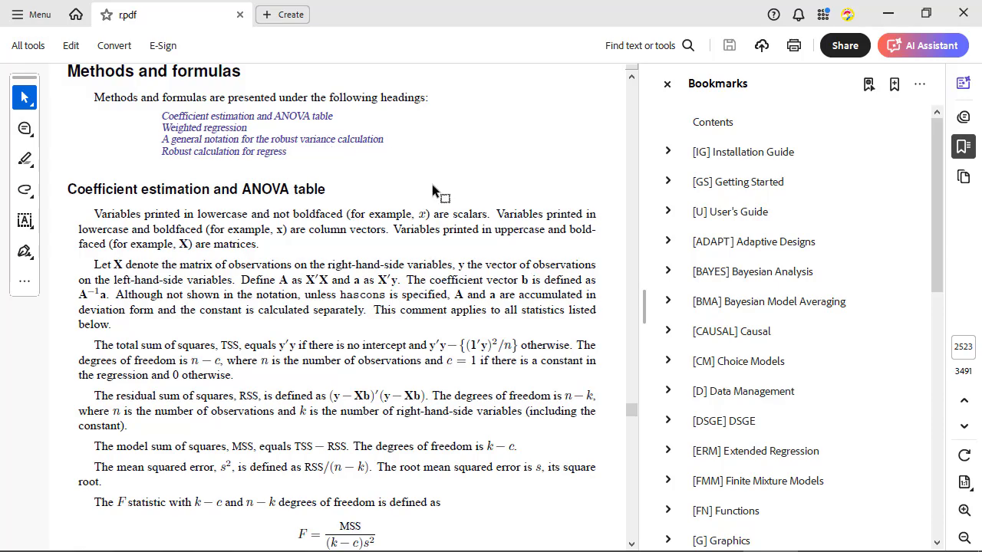
pyautogui.scroll(-10, 534, 334)
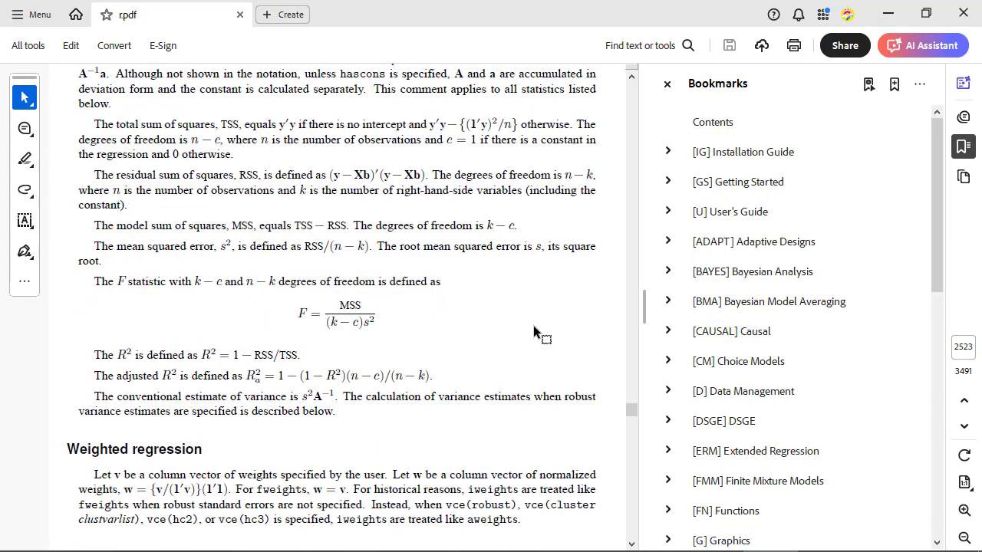
pyautogui.scroll(-12, 535, 338)
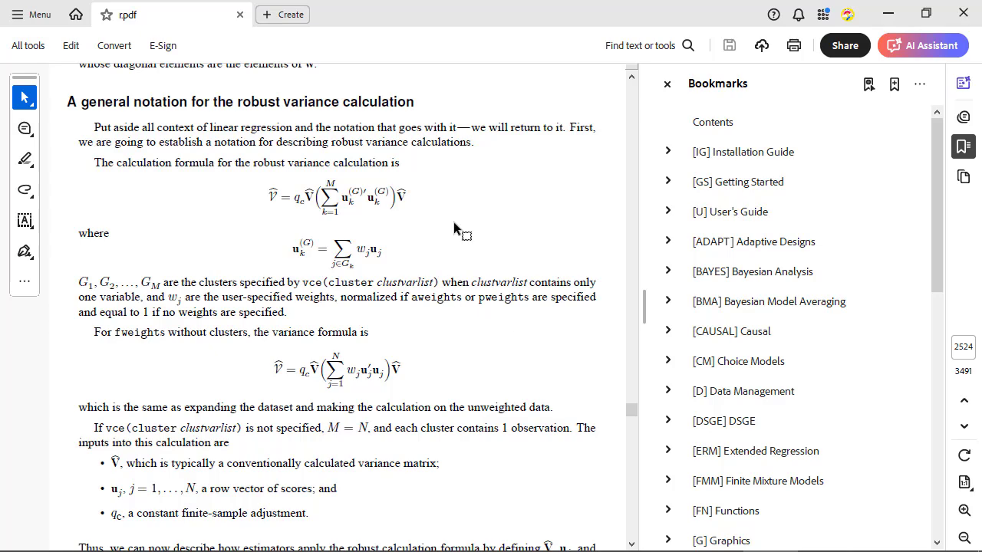
# - Close the PDF manual, the regress help viewer and the Linear regression dialog to return to the main Stata window
pyautogui.click(968, 16)
pyautogui.click(828, 13)
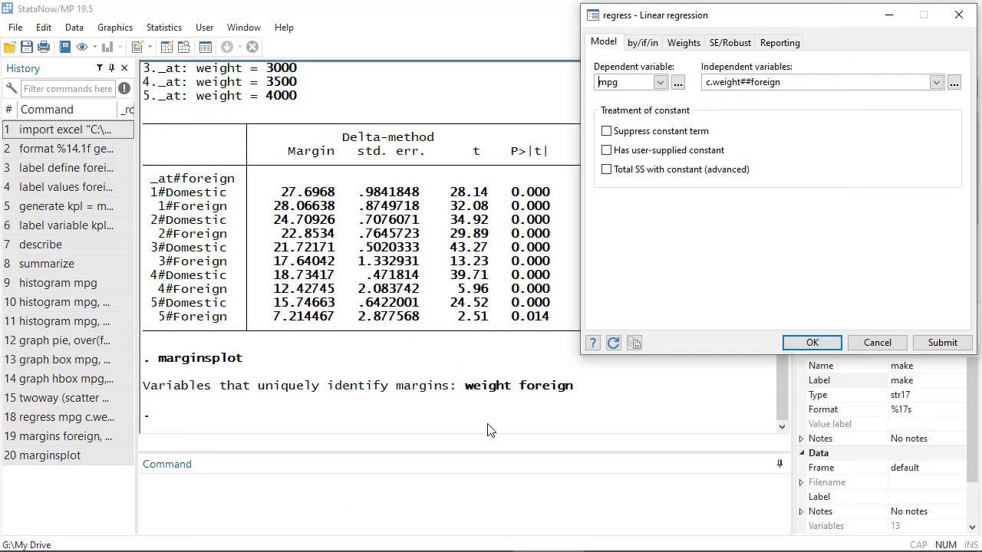
pyautogui.click(959, 15)
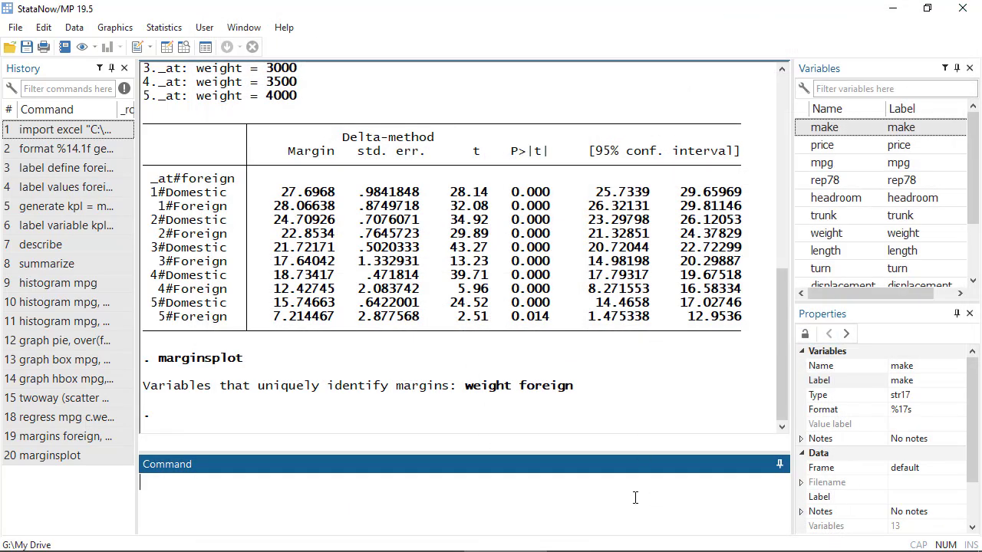
# - Run search regress to look up all regress resources, then close the search viewer
pyautogui.write('search regress')
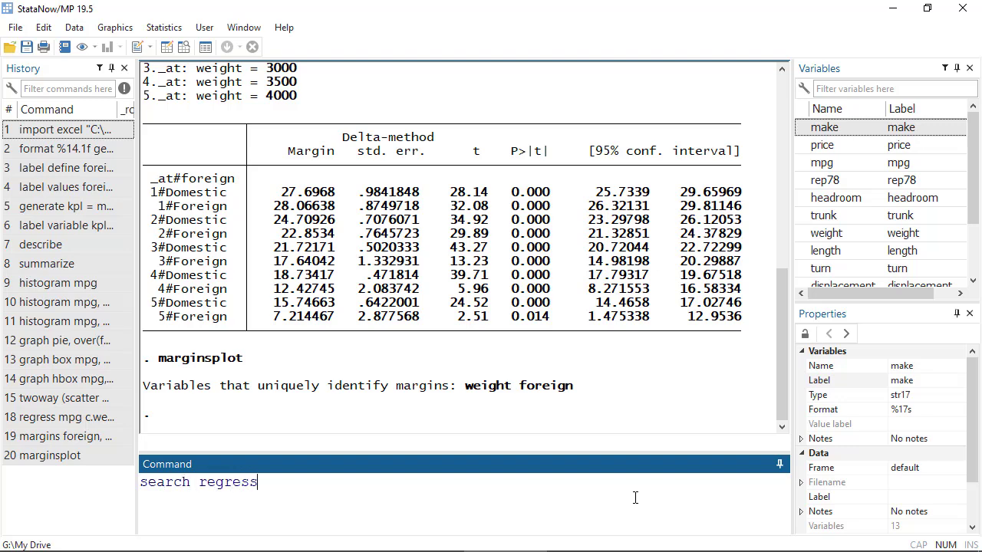
pyautogui.press('Return')
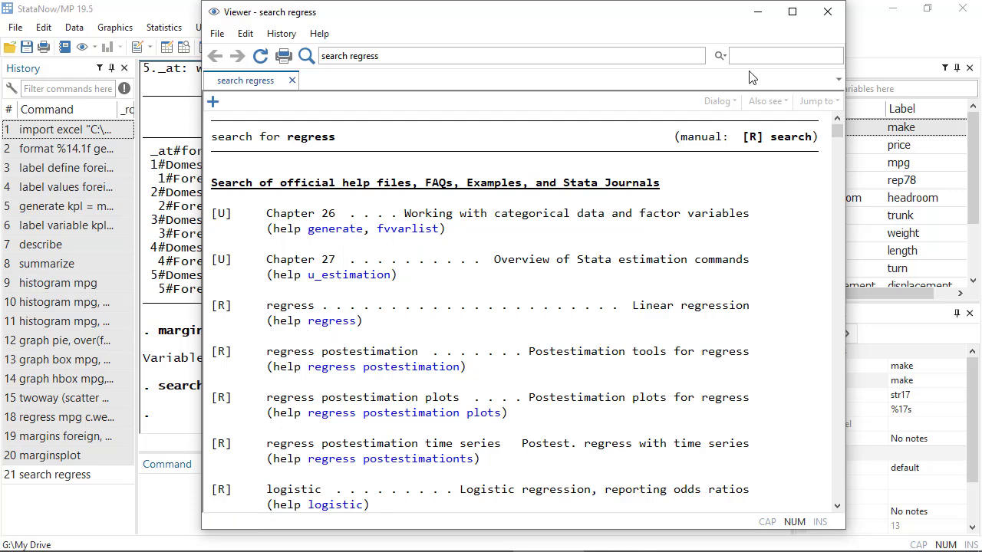
pyautogui.click(827, 12)
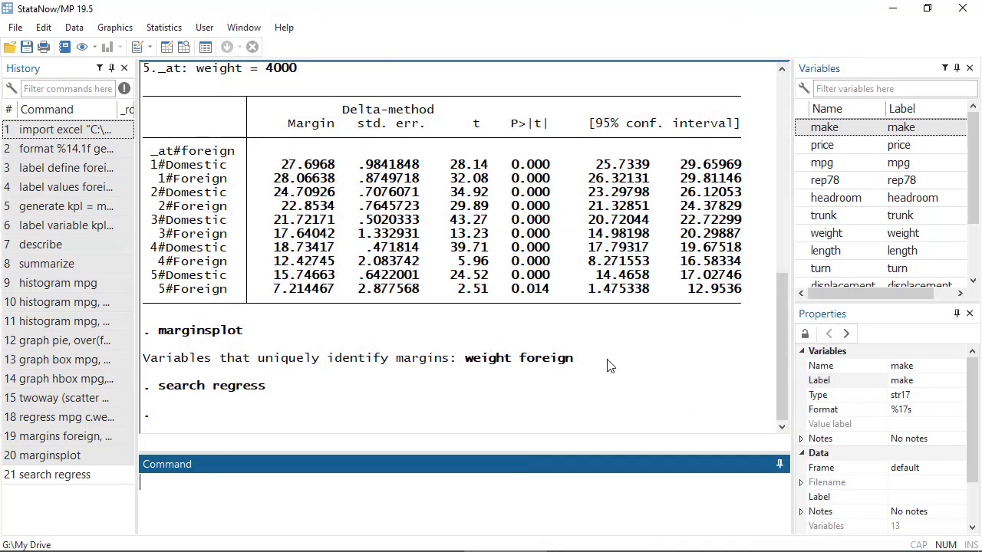
# - Run search regress, manual to limit the search to the manuals, and look over the listed entries
pyautogui.write('search')
pyautogui.write('regr')
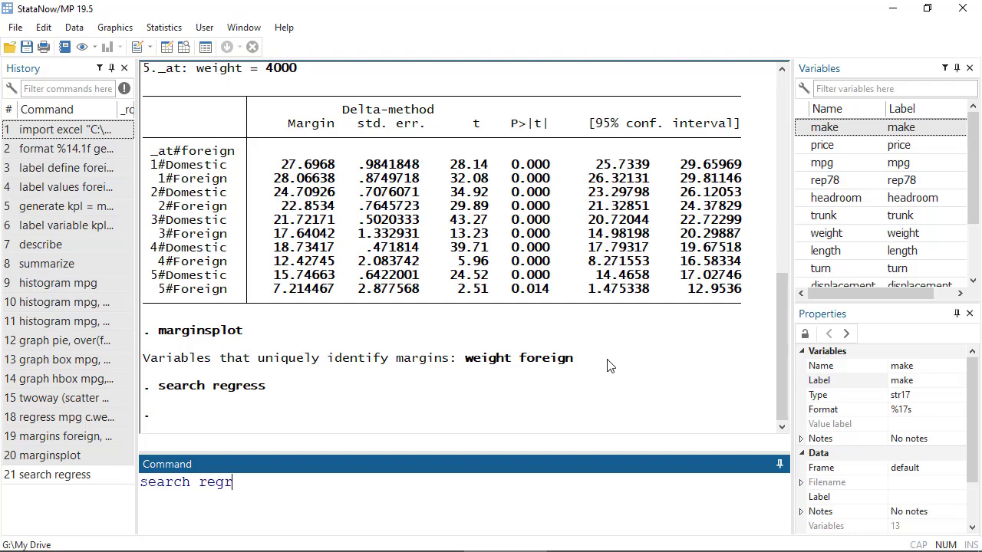
pyautogui.write('ess, manual')
pyautogui.press('Return')
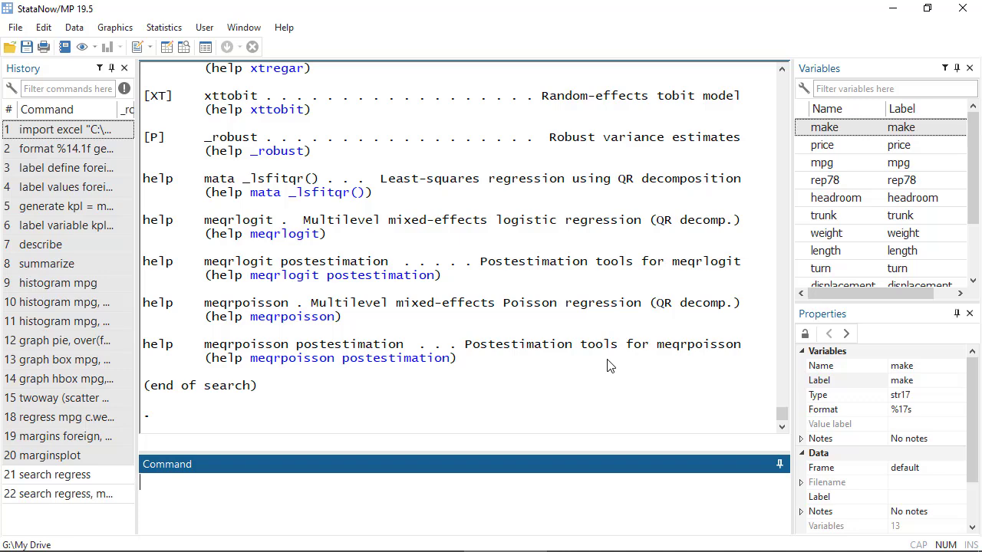
pyautogui.scroll(7, 592, 368)
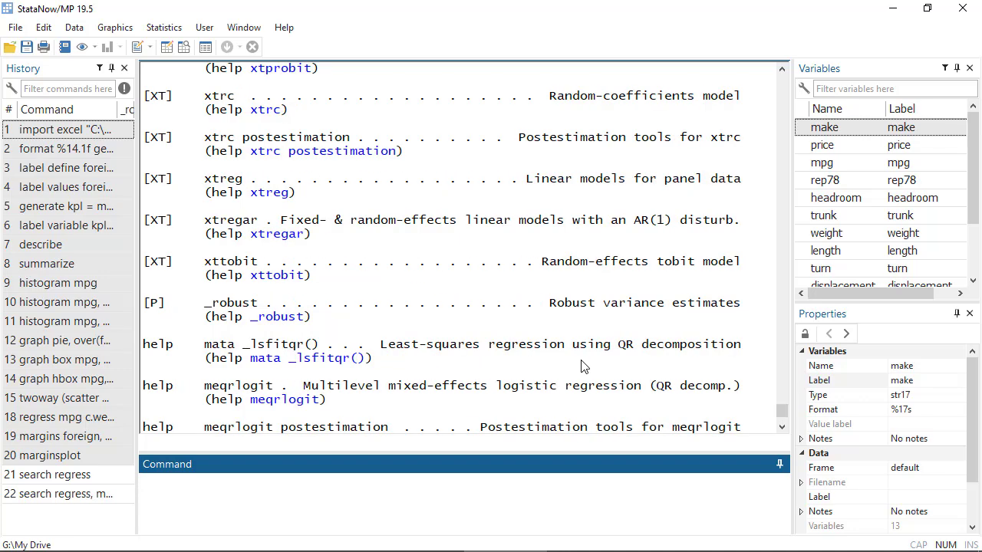
pyautogui.scroll(-7, 584, 372)
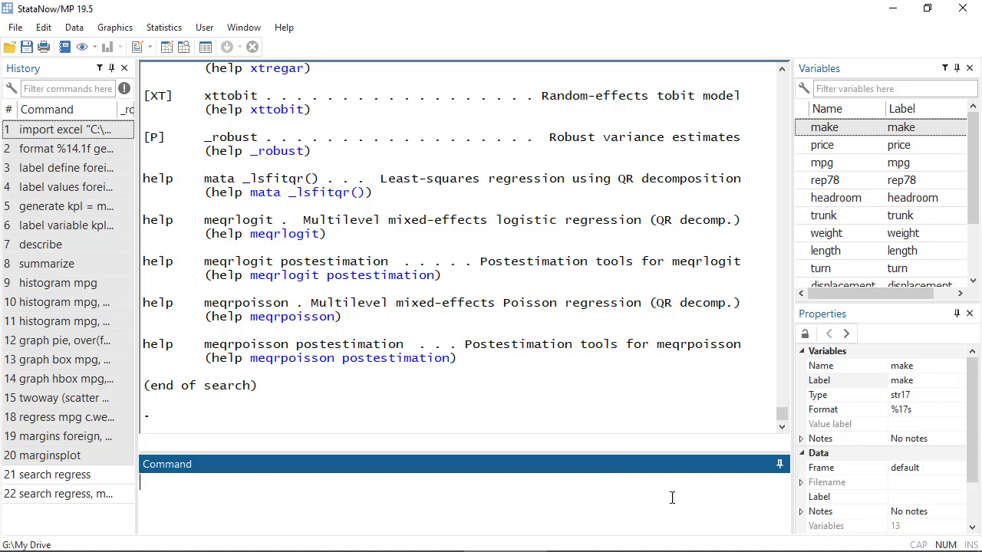
# - Run search regress, faq to limit the search to FAQs and examples, and look over the listing
pyautogui.write('search regress, r')
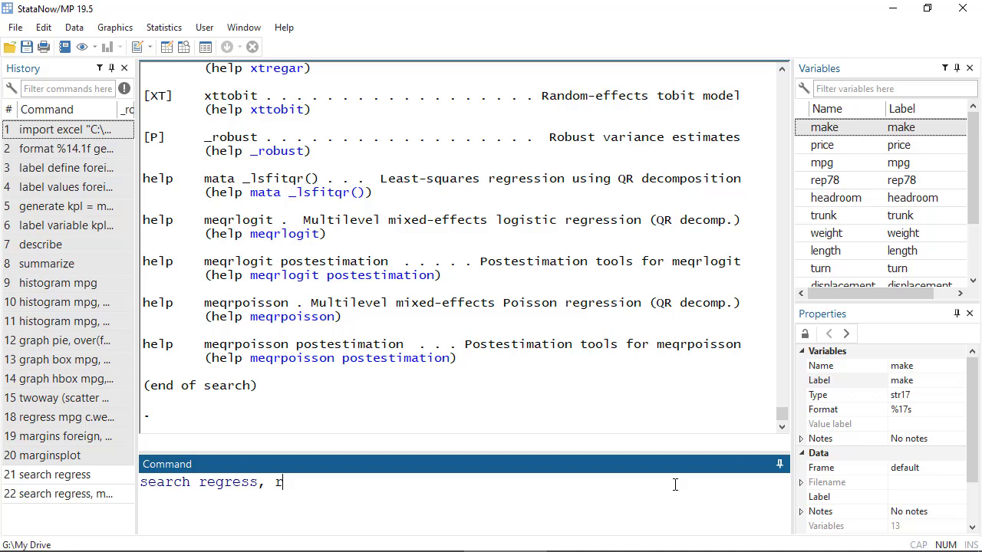
pyautogui.press('BackSpace')
pyautogui.write('faq')
pyautogui.press('Return')
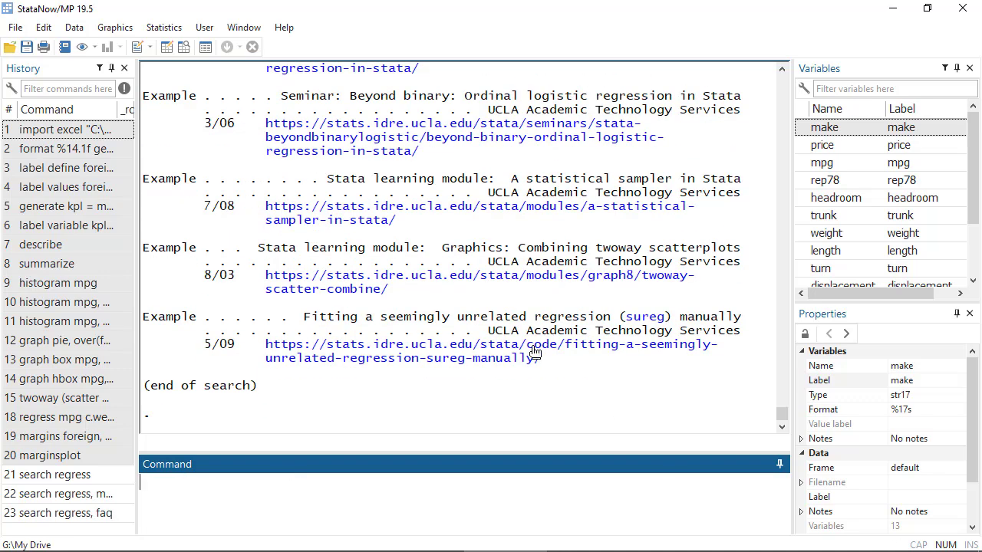
pyautogui.scroll(6, 529, 330)
pyautogui.scroll(-6, 526, 326)
# - Run search regress, sj to limit the search to Stata Journal articles, and look over the listing
pyautogui.write('search regress')
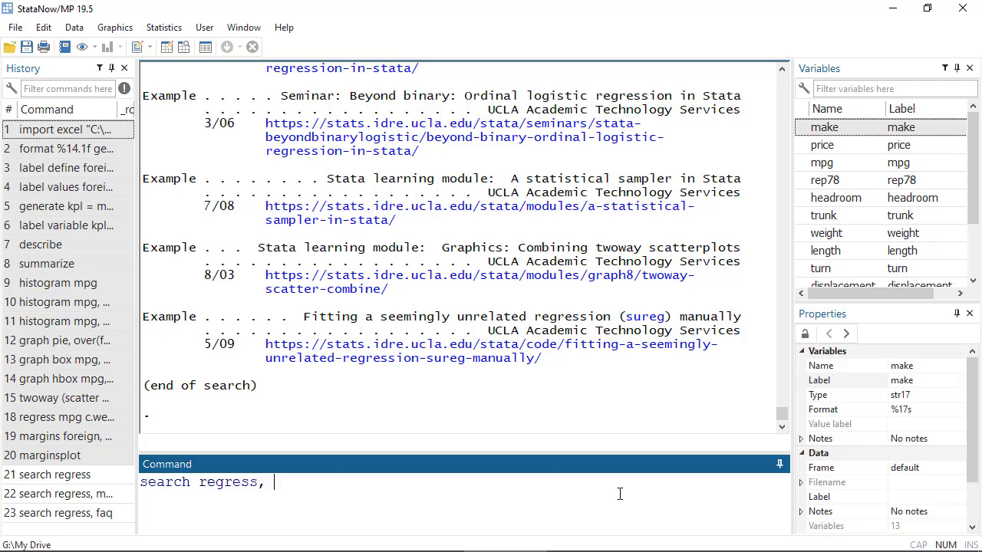
pyautogui.write(', sj')
pyautogui.press('Return')
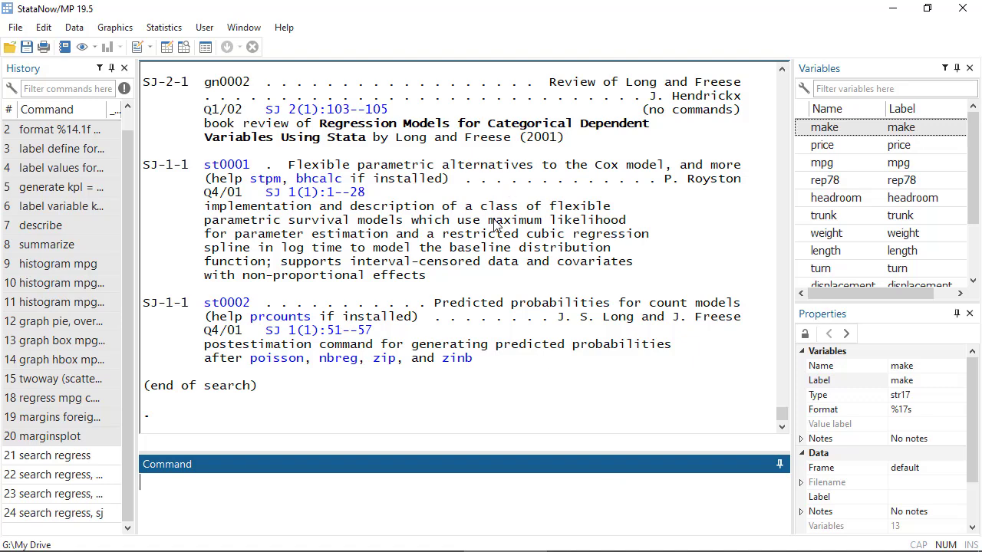
pyautogui.scroll(7, 492, 230)
pyautogui.scroll(-7, 491, 235)
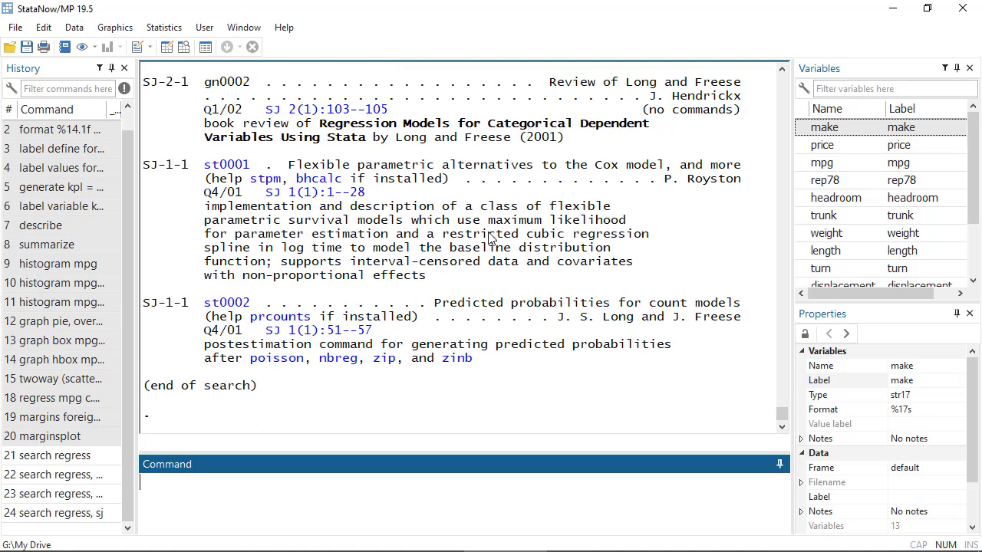